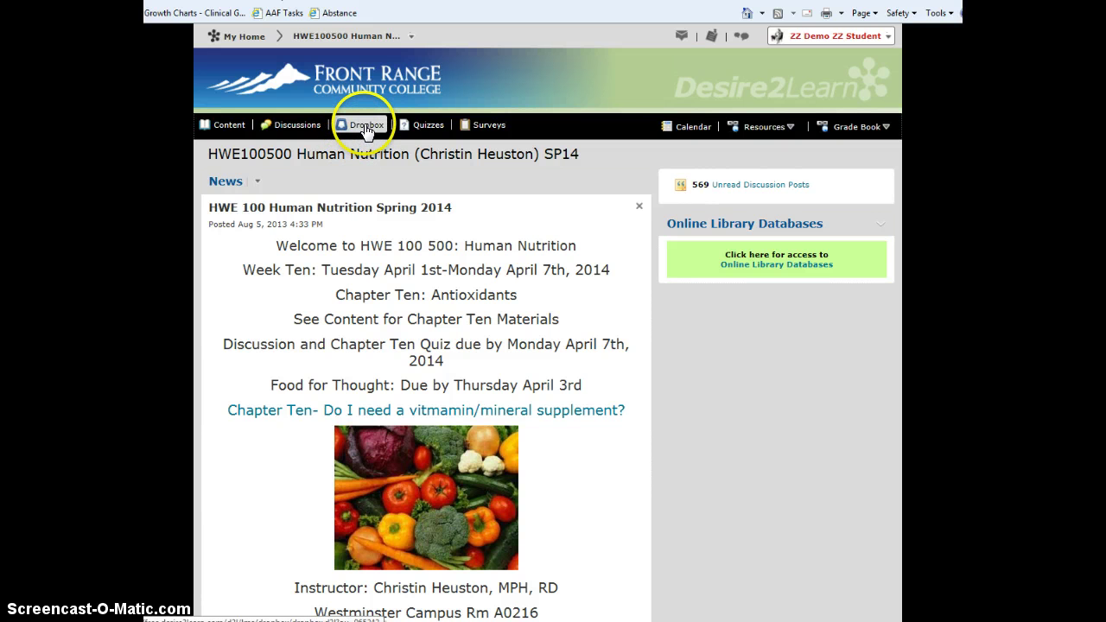
Step: Open the worksheet attached to the Three Day Diet Analysis Project dropbox folder in Word and maximize its window
left_click(366, 126)
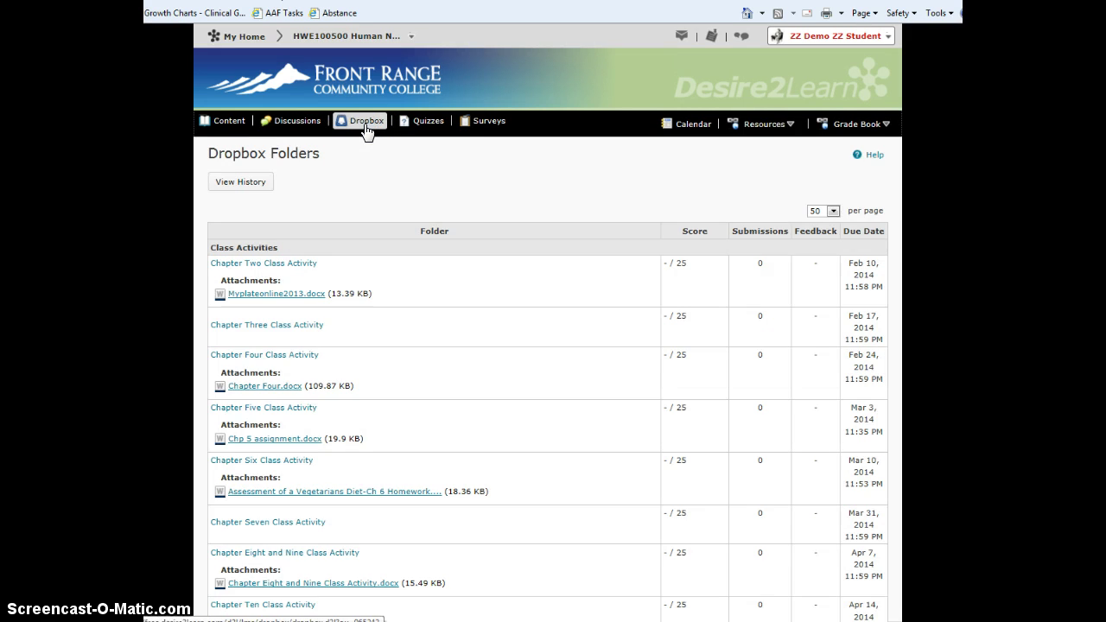
scroll(309, 302, "down", 6)
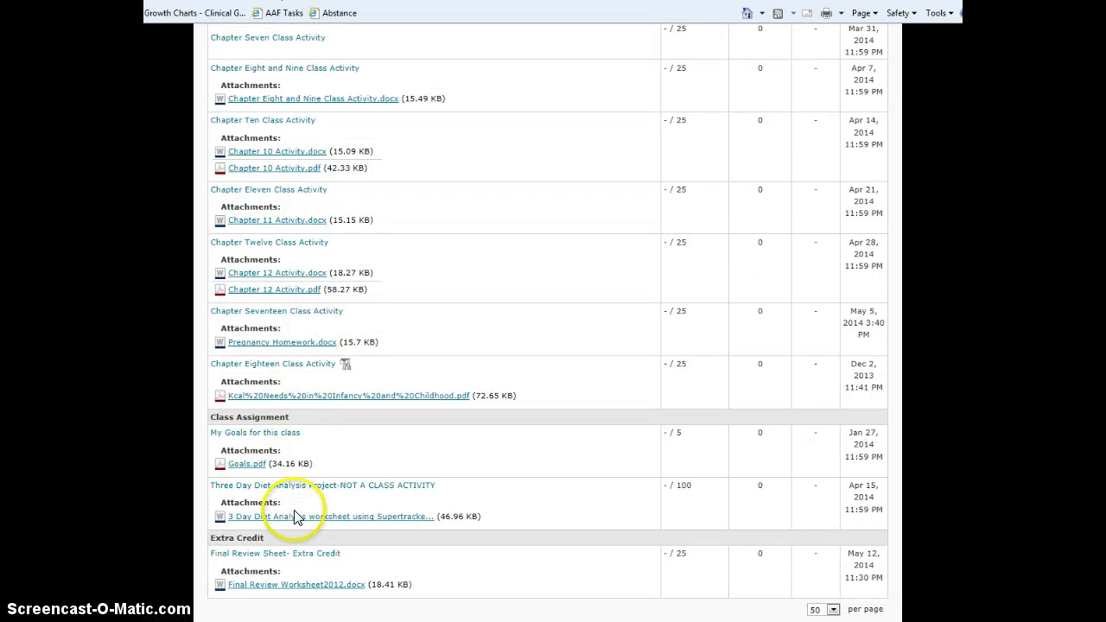
left_click(316, 489)
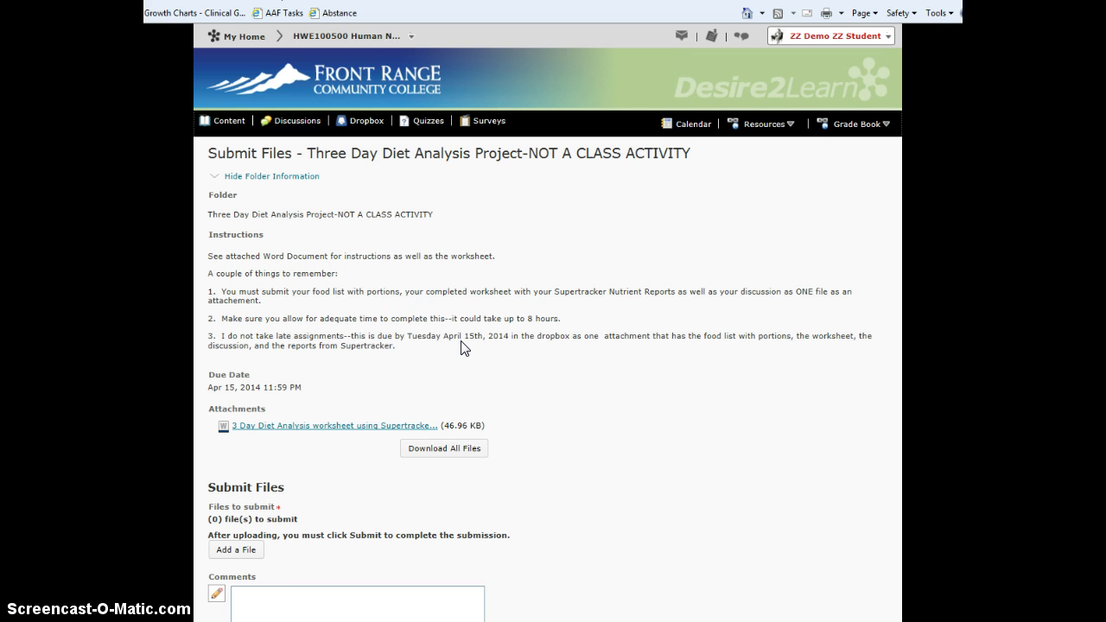
left_click(343, 426)
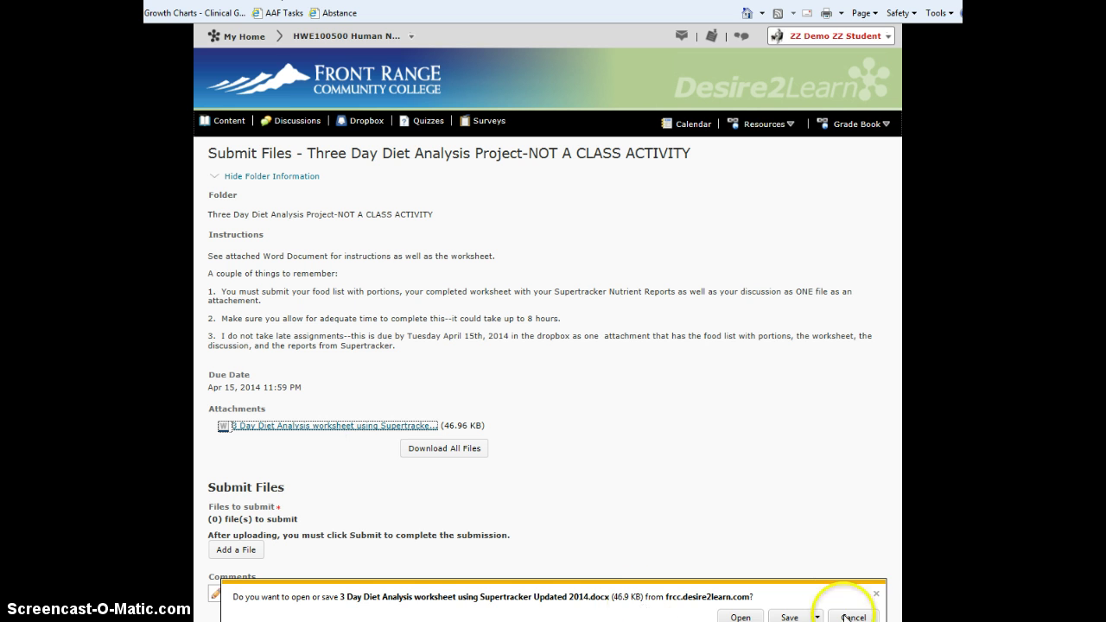
left_click(740, 617)
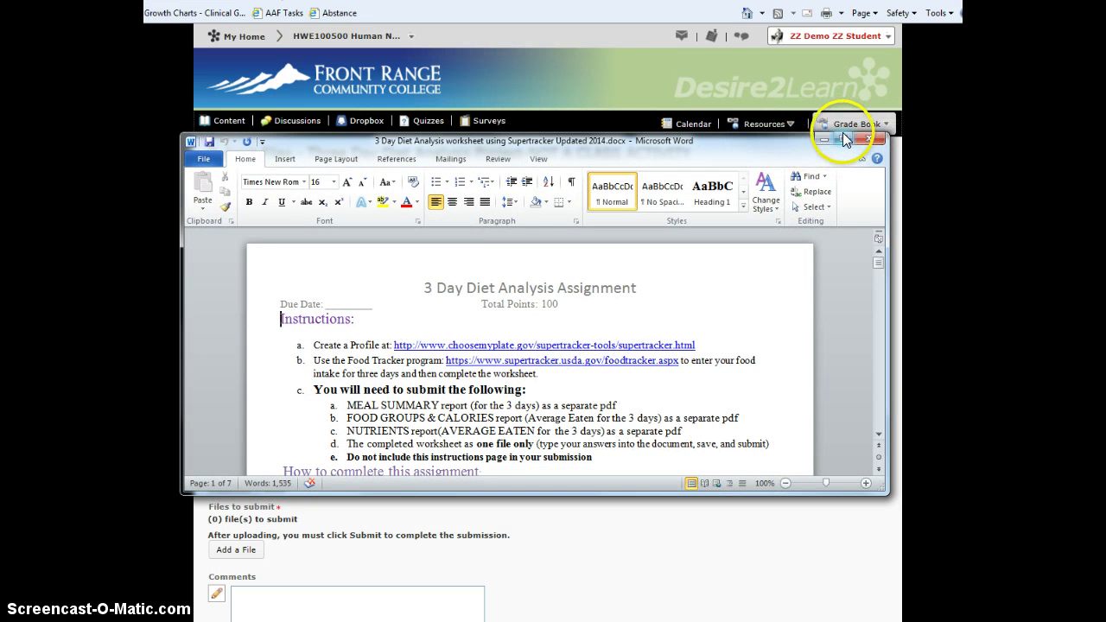
left_click(843, 137)
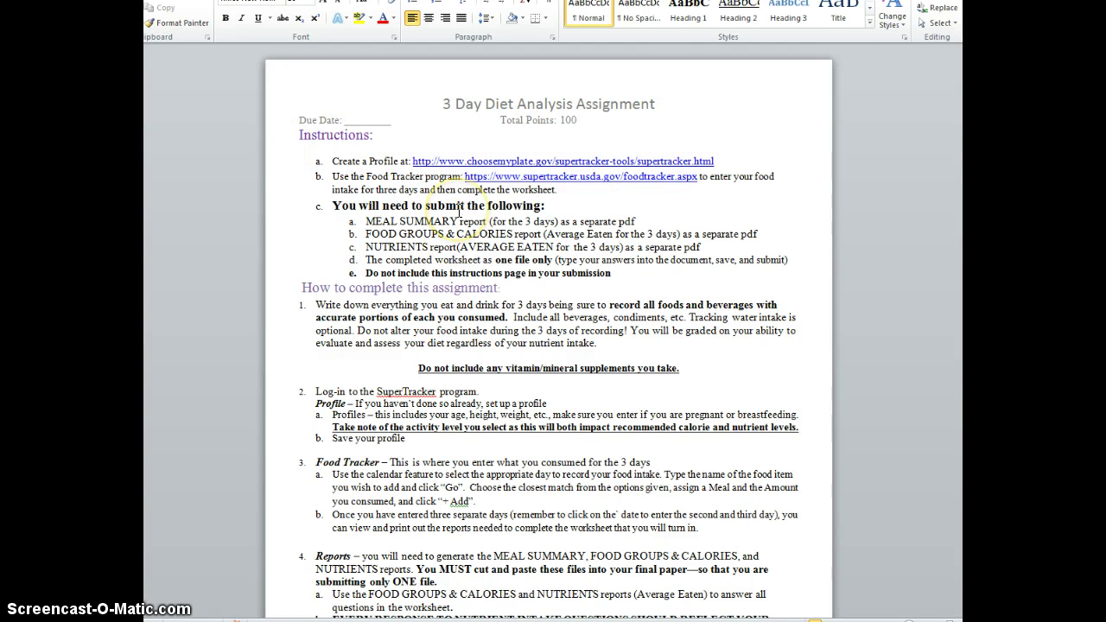
Step: Read the assignment instructions and the report sections of the worksheet, placing the cursor below the MEAL SUMMARY Report heading
scroll(459, 212, "down", 1)
scroll(425, 167, "down", 1)
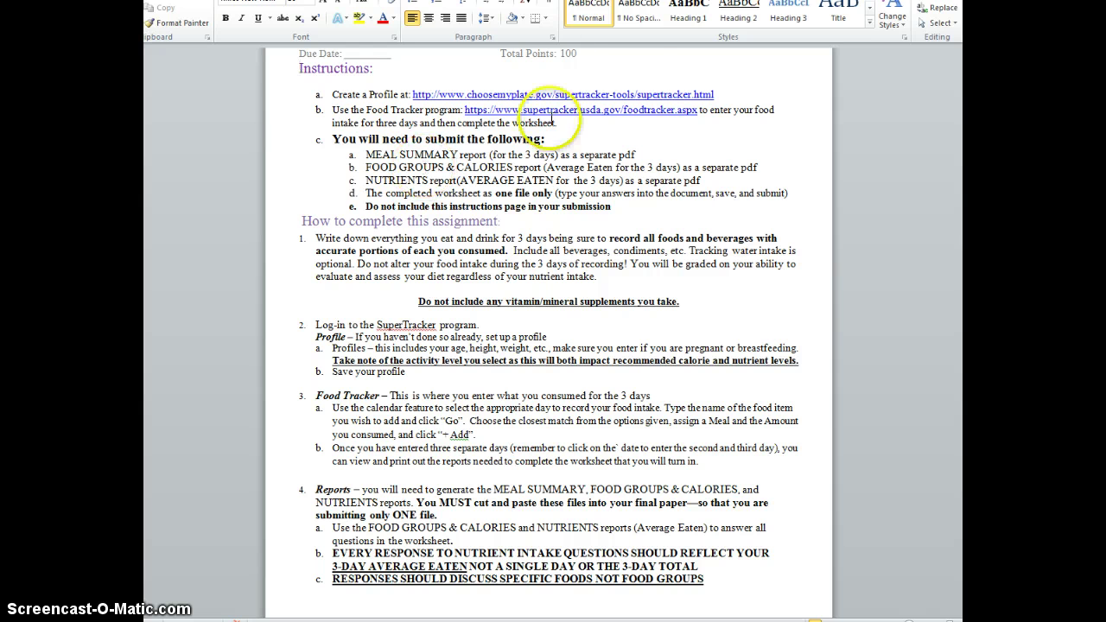
scroll(499, 259, "down", 2)
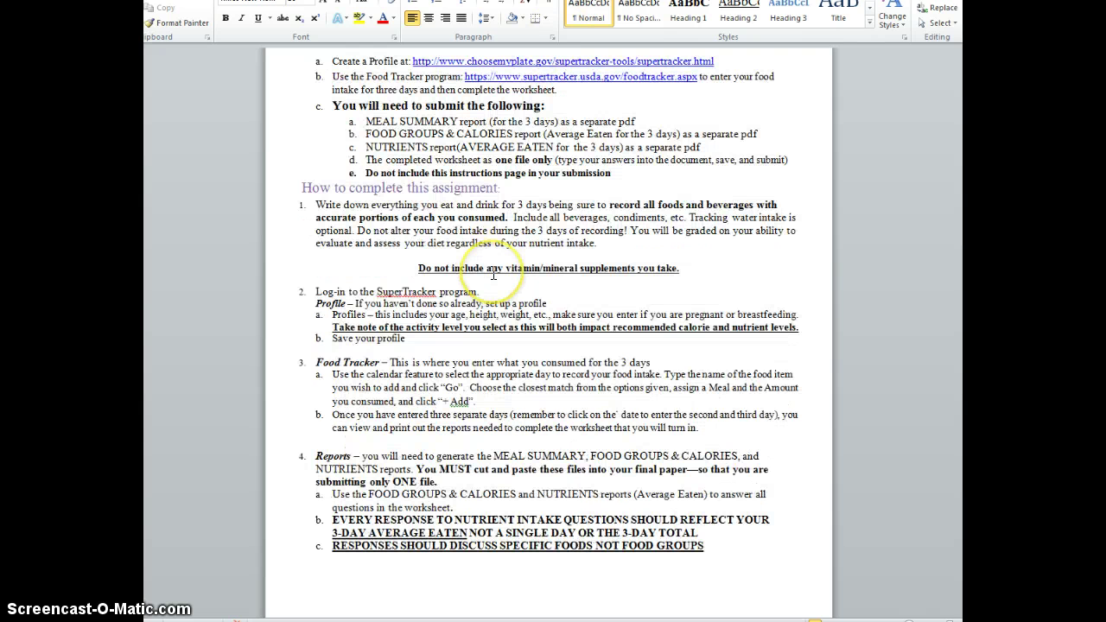
scroll(494, 274, "down", 1)
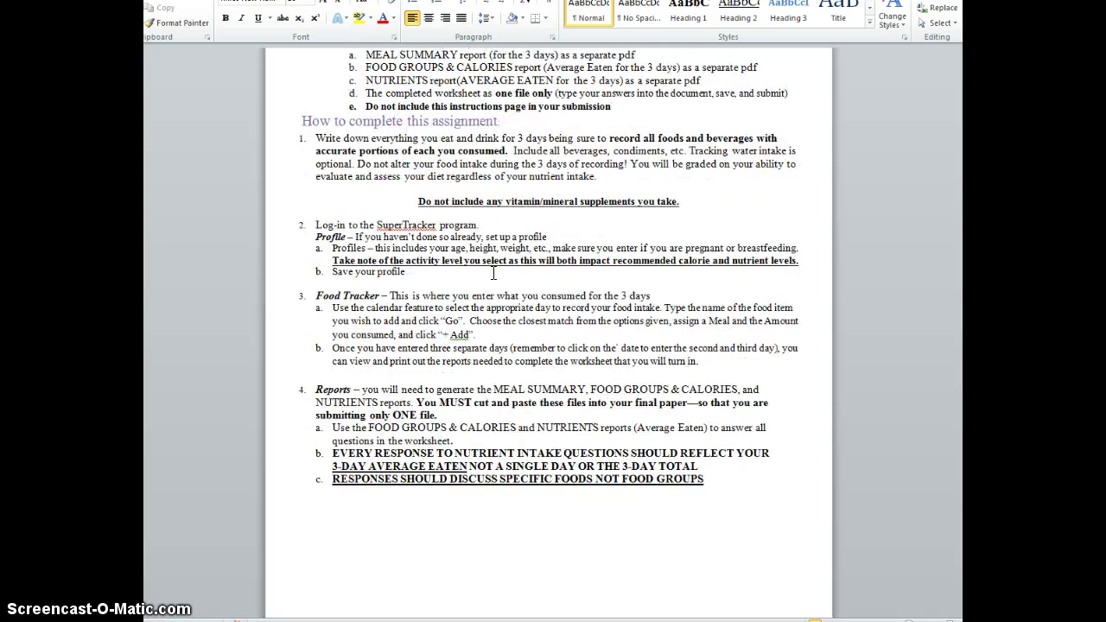
scroll(493, 274, "up", 1)
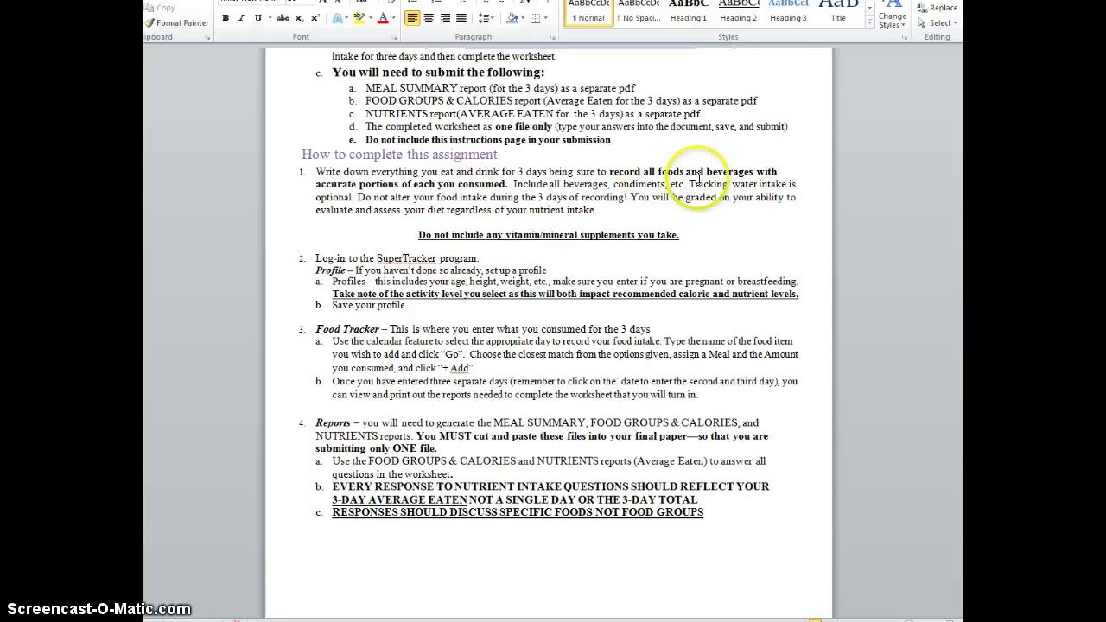
scroll(462, 397, "down", 3)
scroll(462, 397, "down", 9)
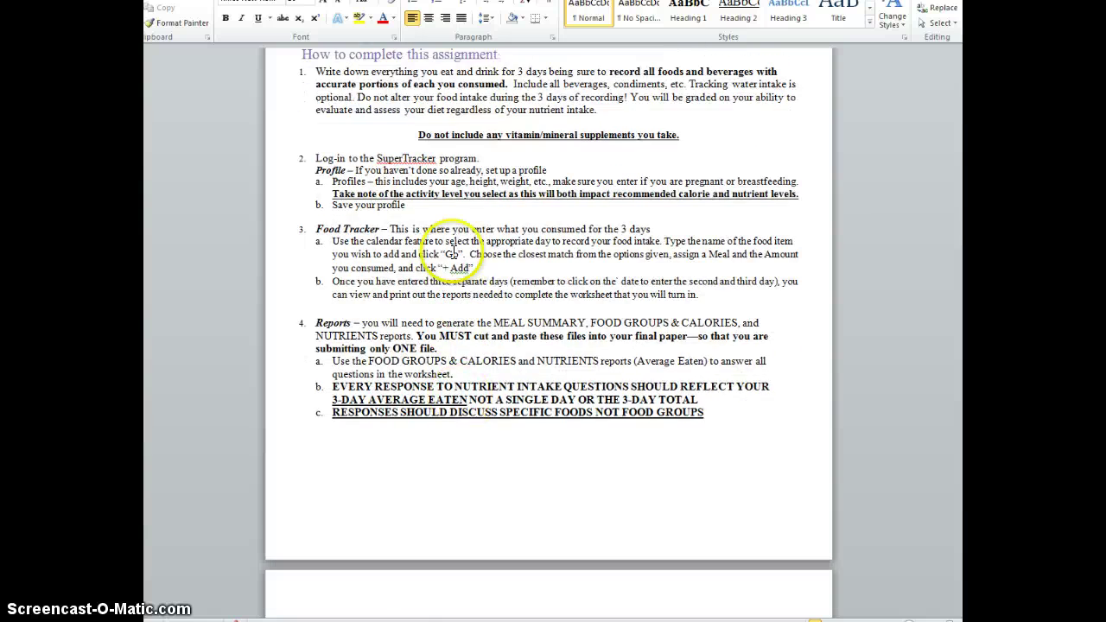
scroll(453, 253, "down", 6)
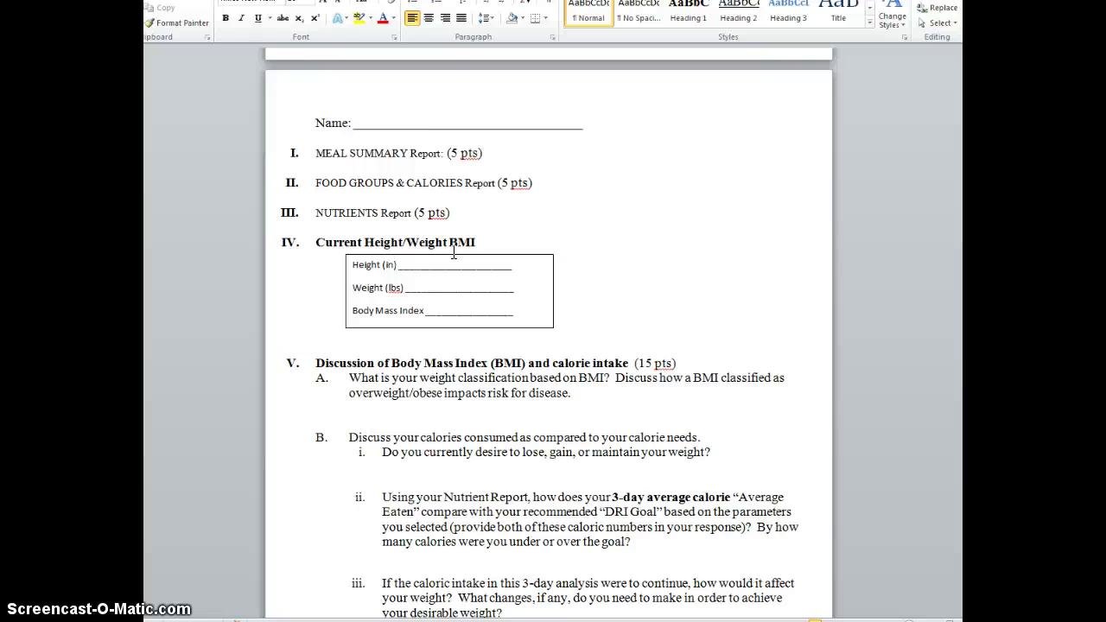
scroll(432, 216, "down", 1)
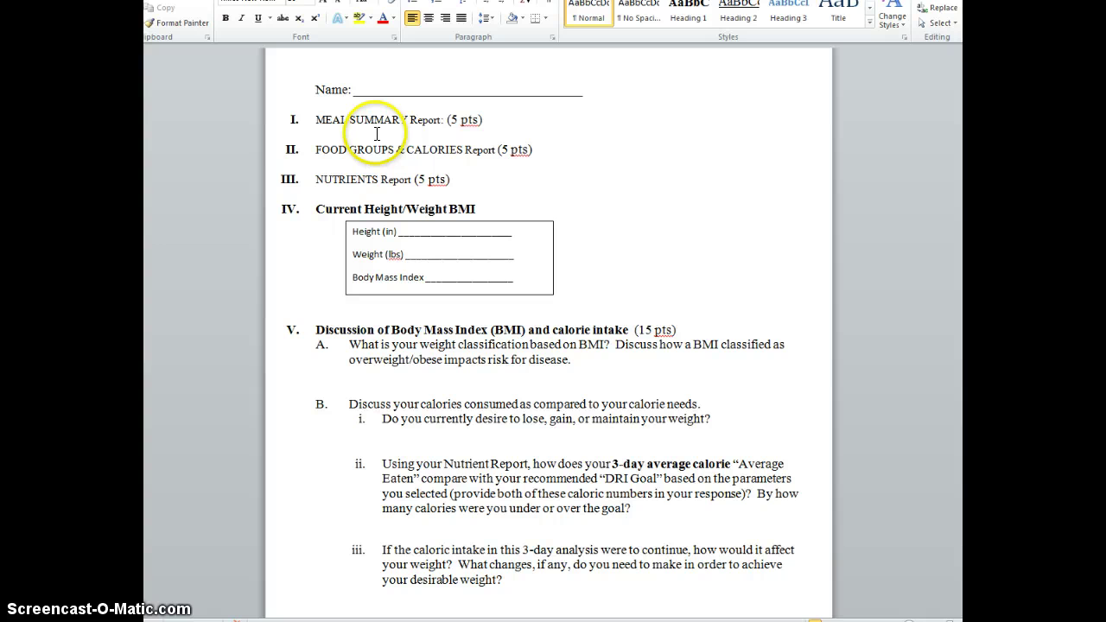
left_click(376, 134)
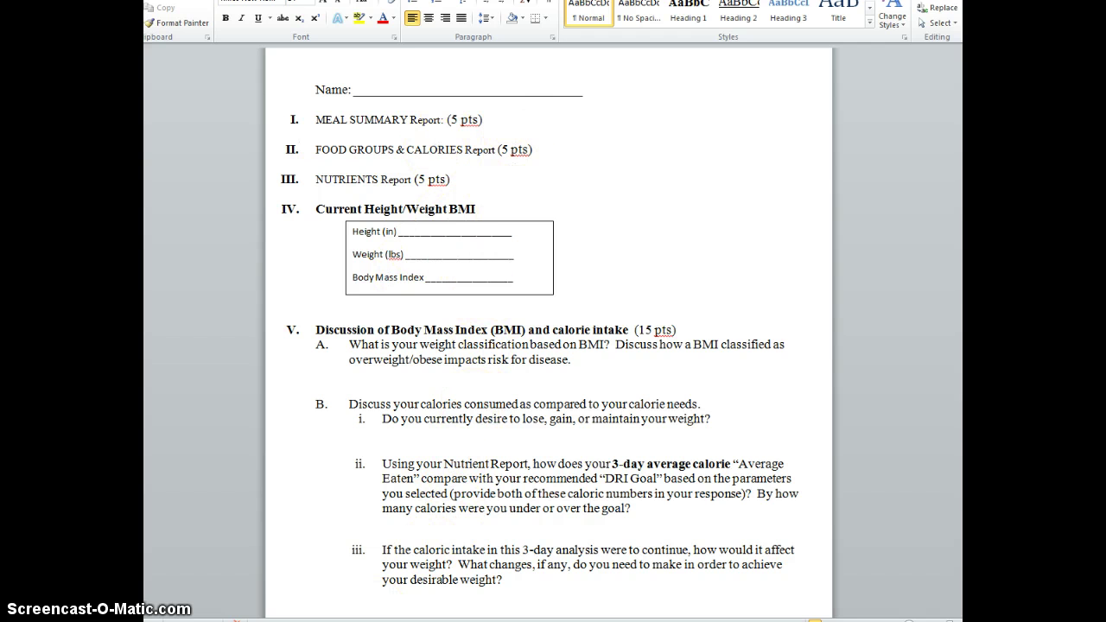
Step: Switch to the ChooseMyPlate.gov browser window and open the SuperTracker site from its SuperTracker page
mouse_move(907, 619)
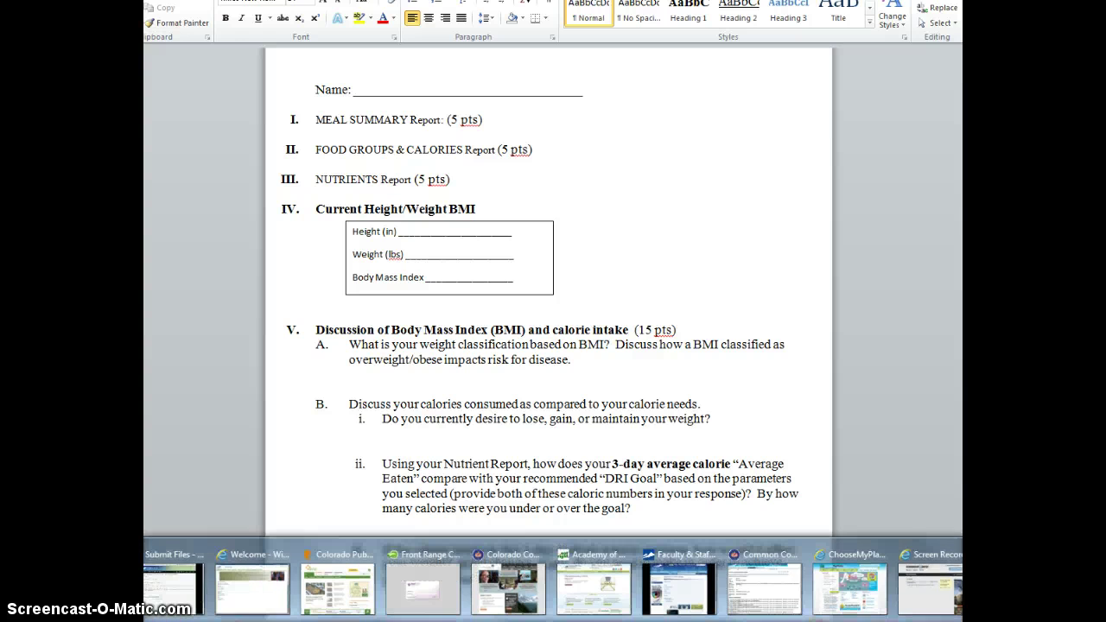
left_click(851, 596)
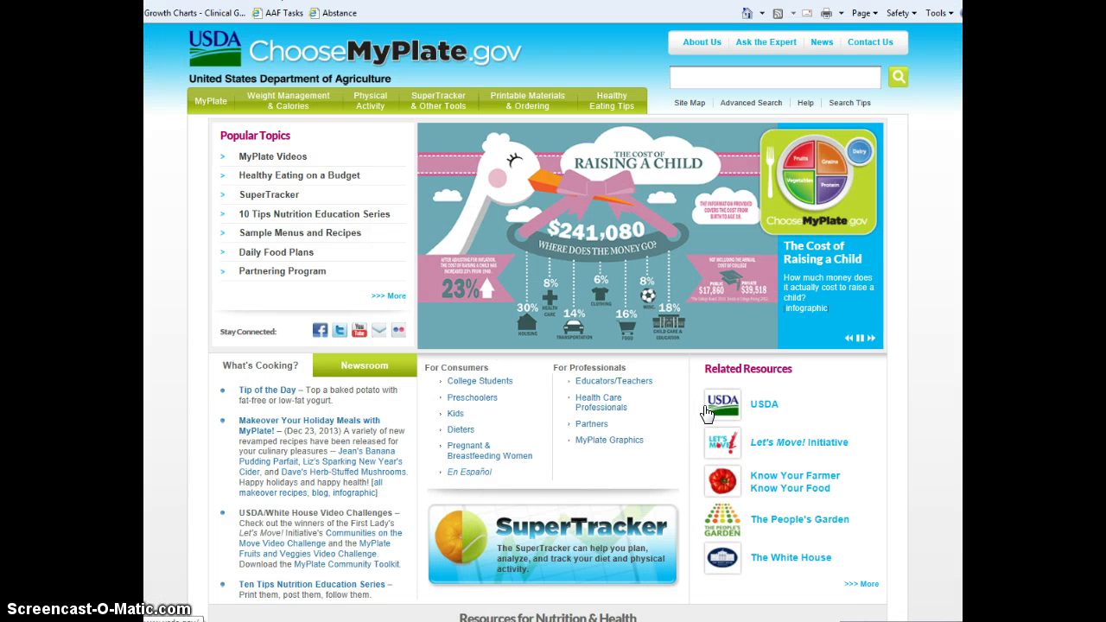
left_click(695, 296)
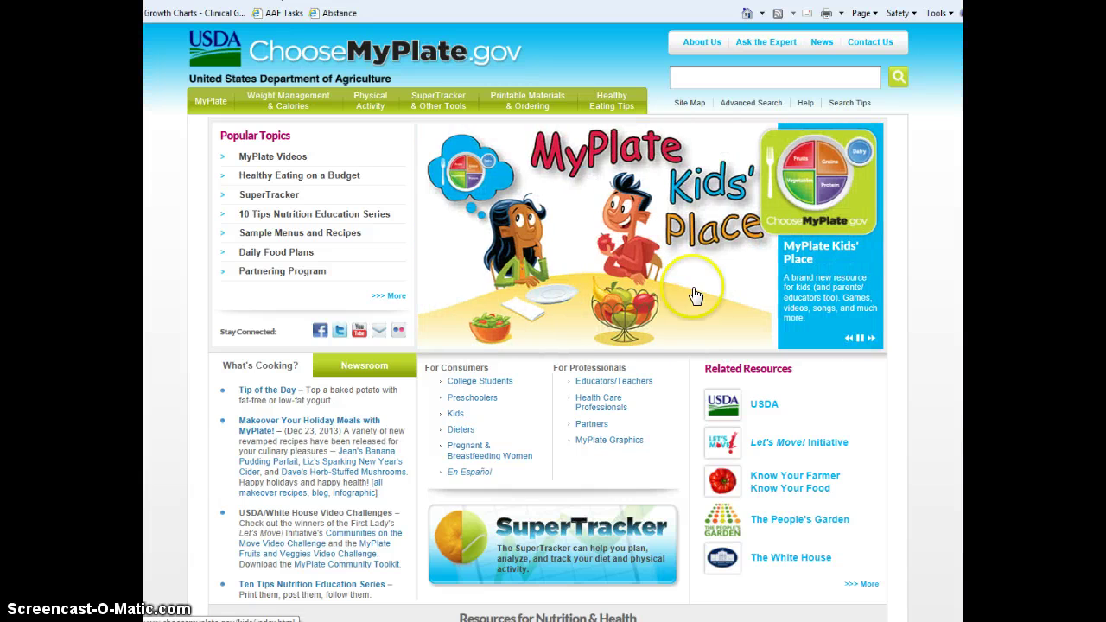
mouse_move(438, 119)
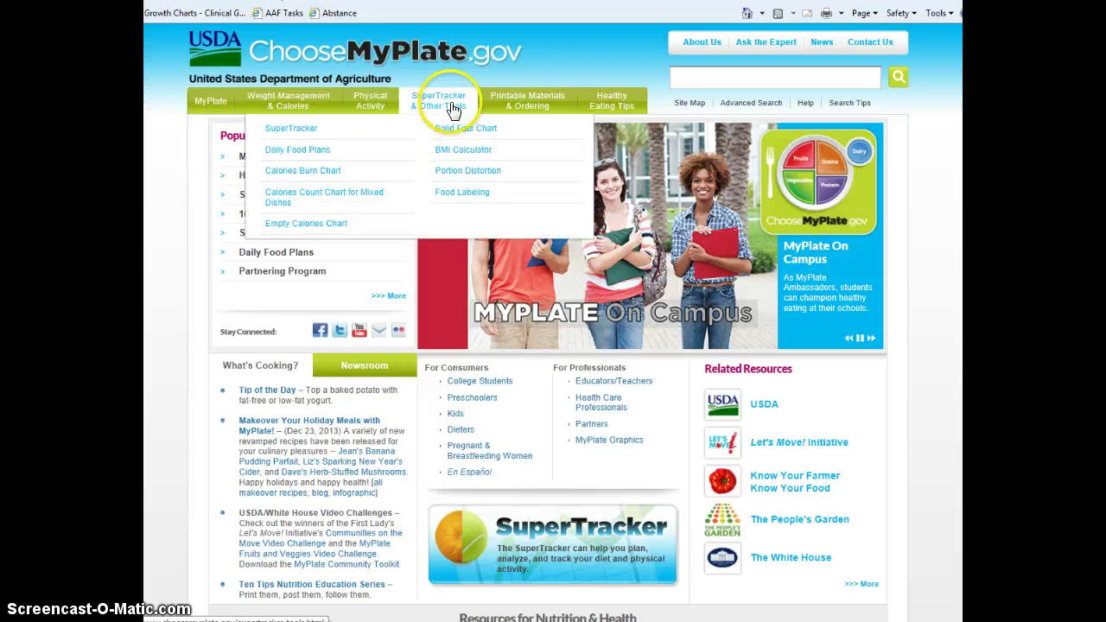
left_click(299, 132)
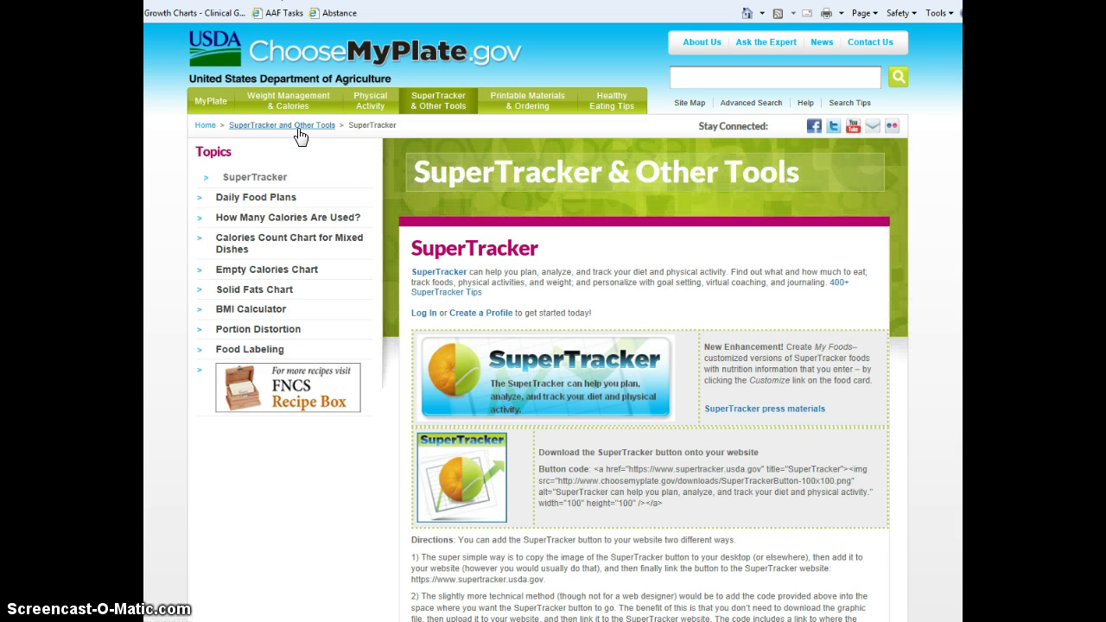
left_click(526, 358)
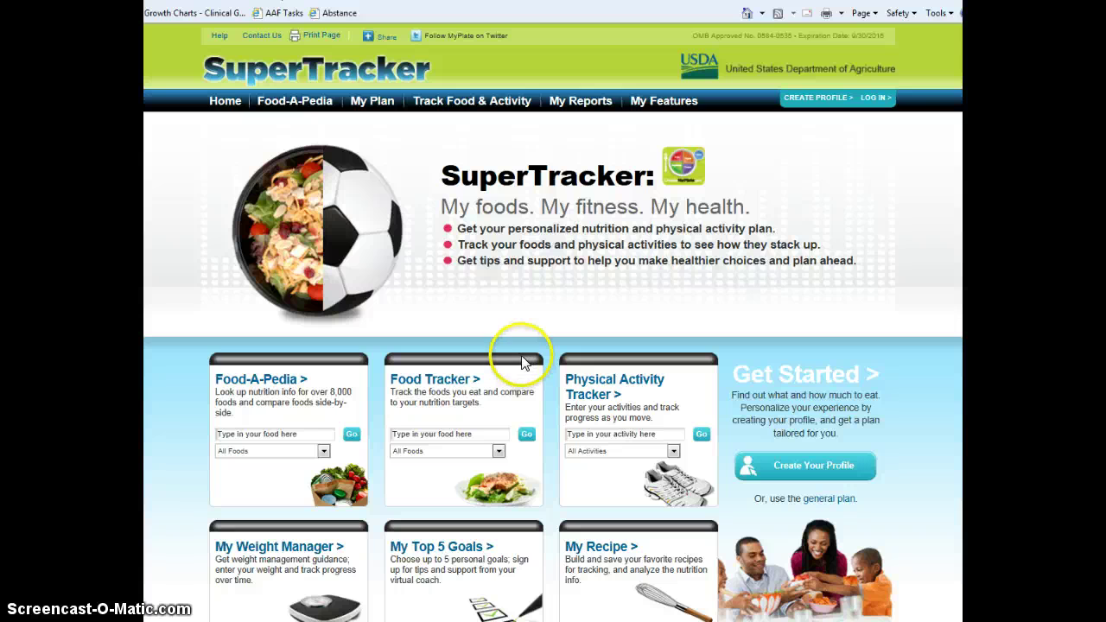
Step: Log in to SuperTracker with the saved account username and password
left_click(874, 99)
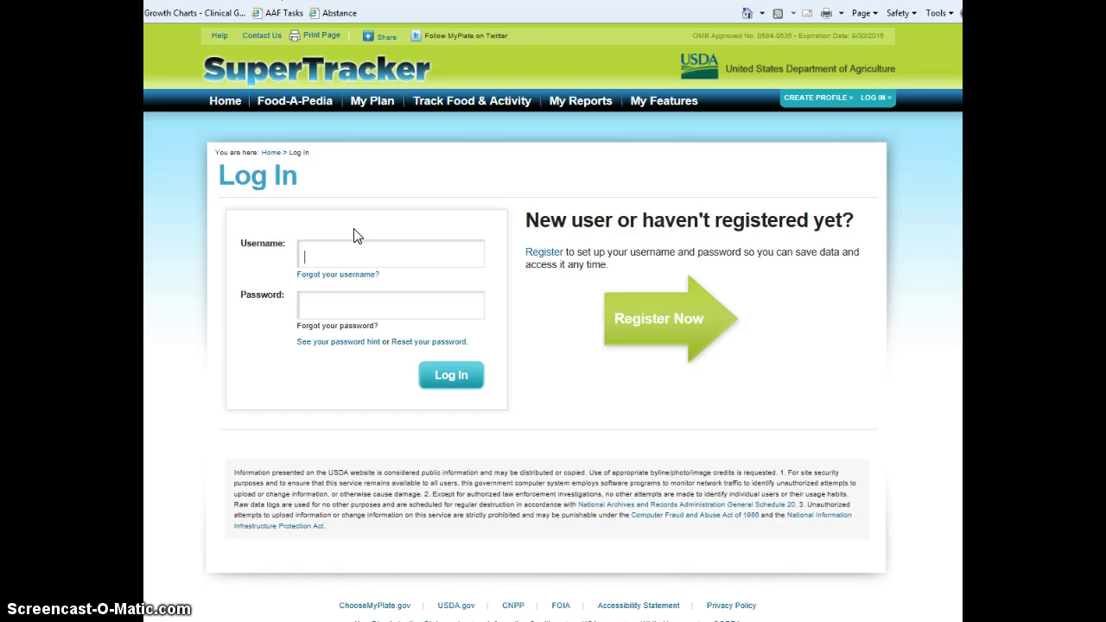
type("chri")
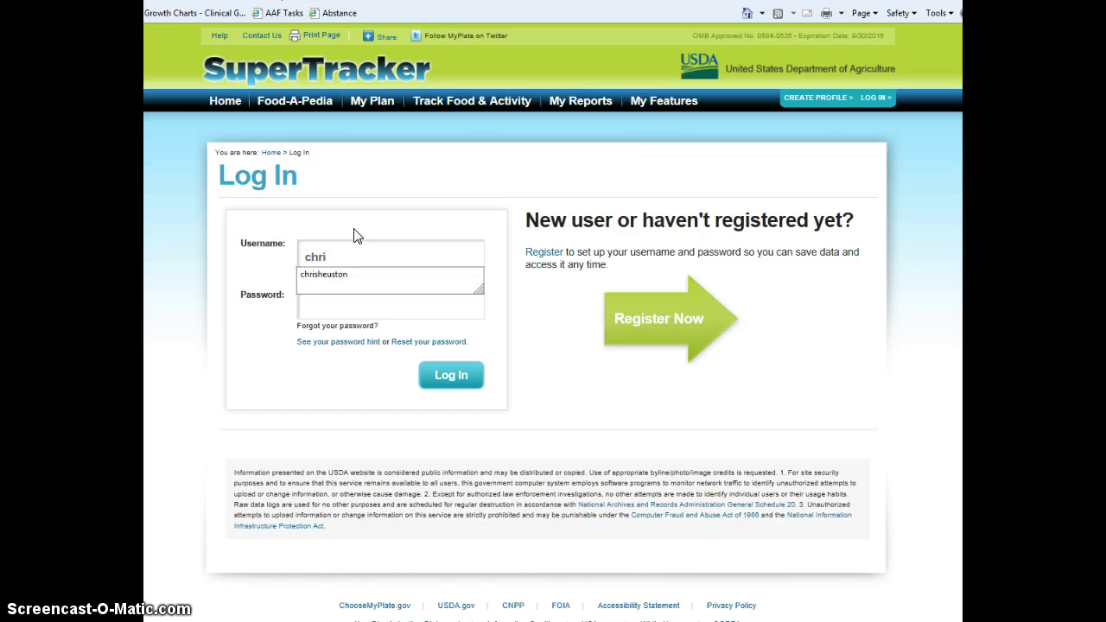
left_click(342, 275)
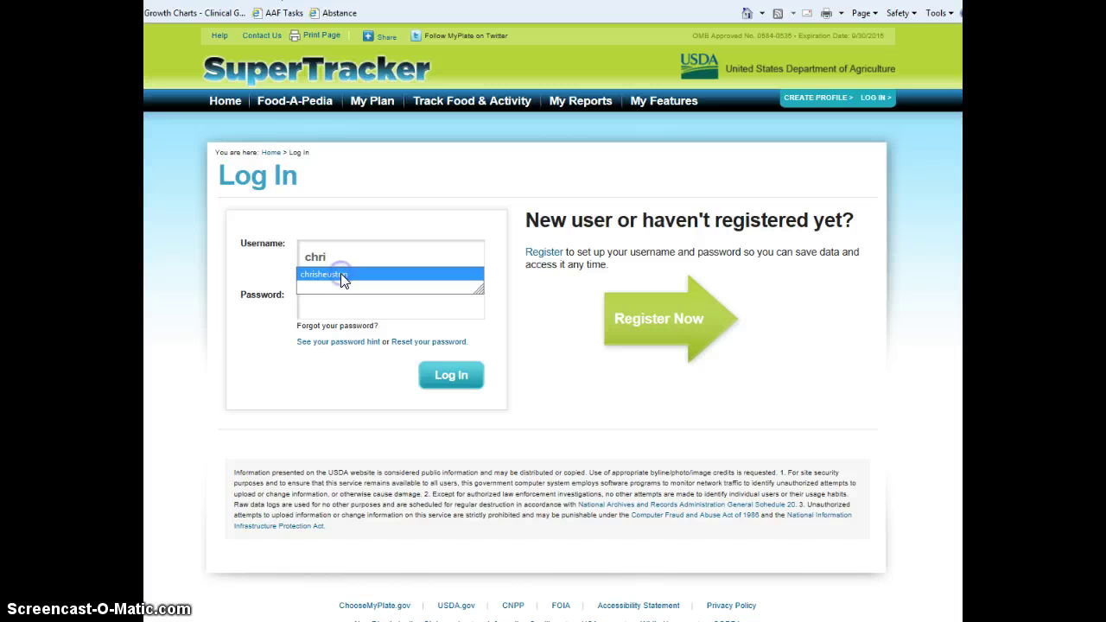
left_click(461, 380)
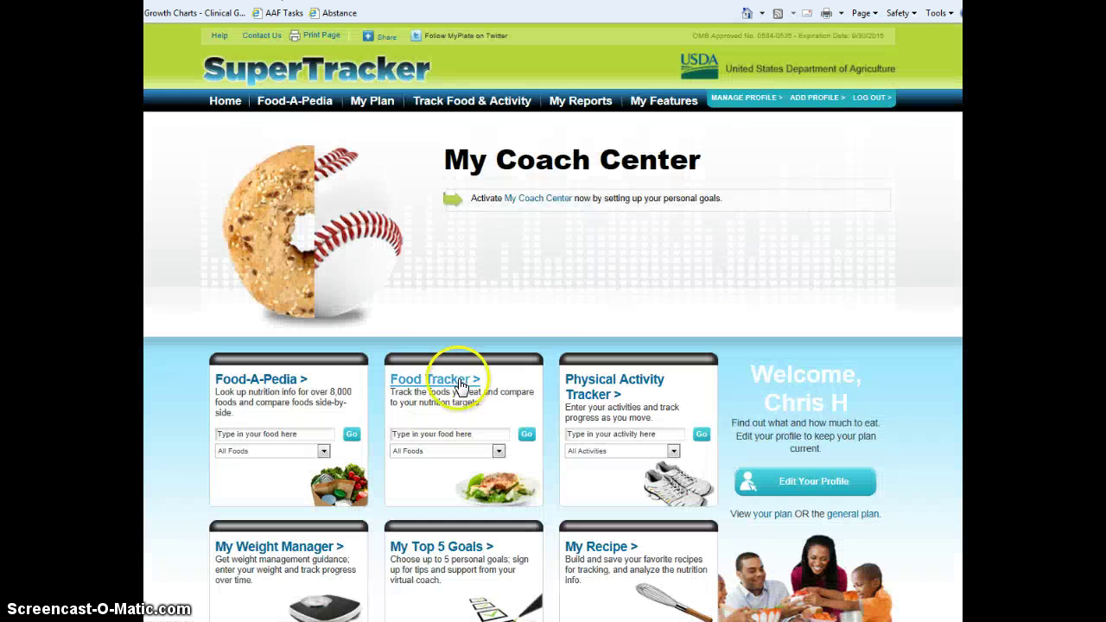
Step: Open the Food Tracker, then go to the Meal Summary report
left_click(461, 385)
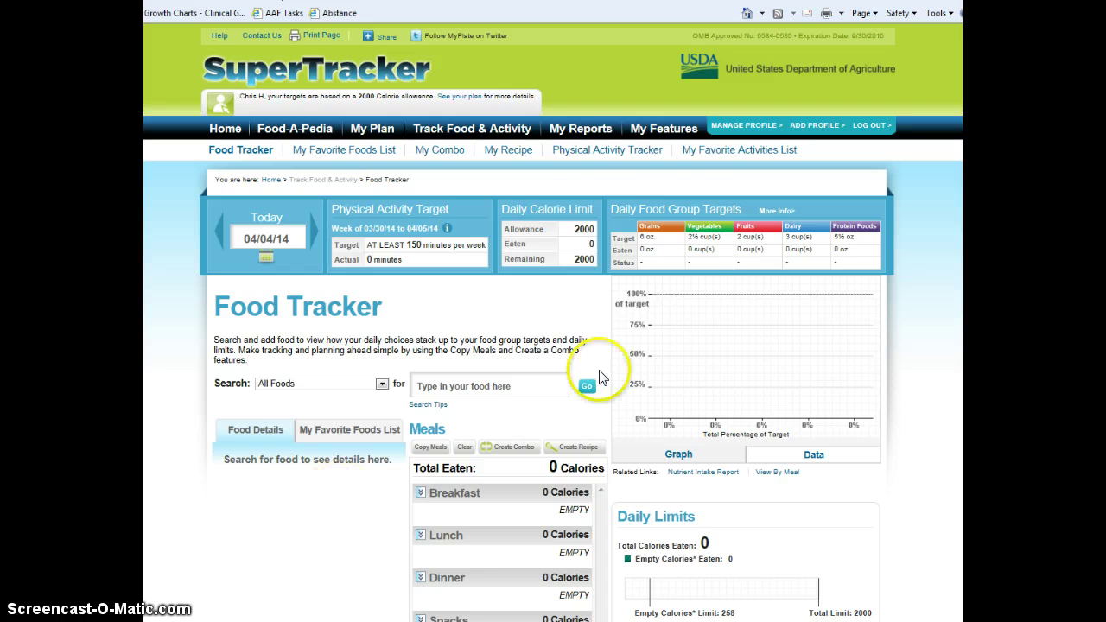
mouse_move(579, 136)
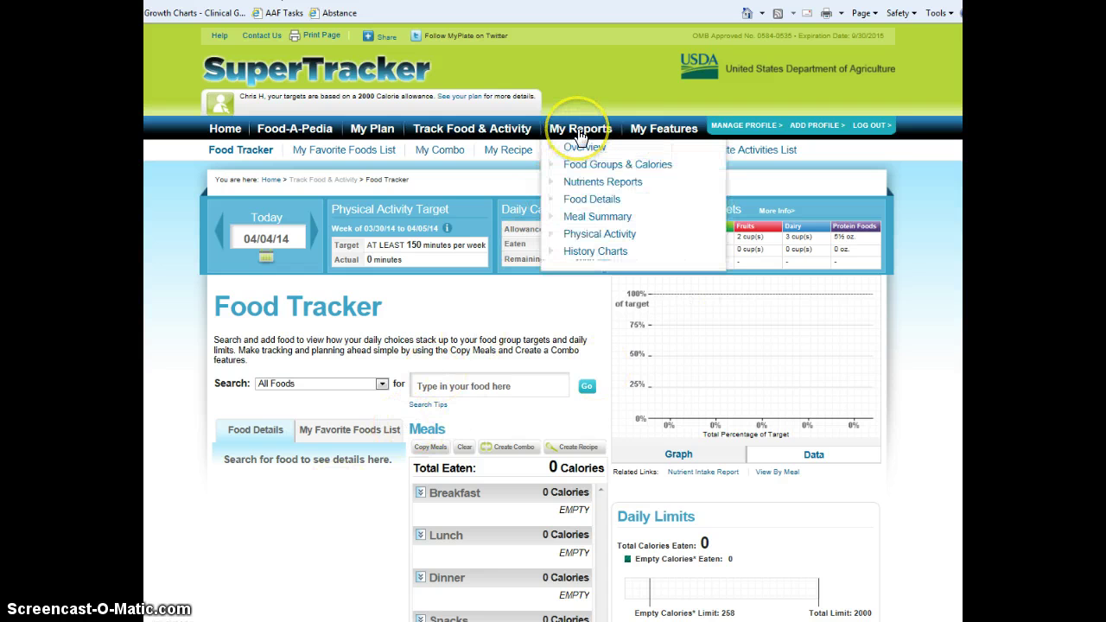
left_click(577, 216)
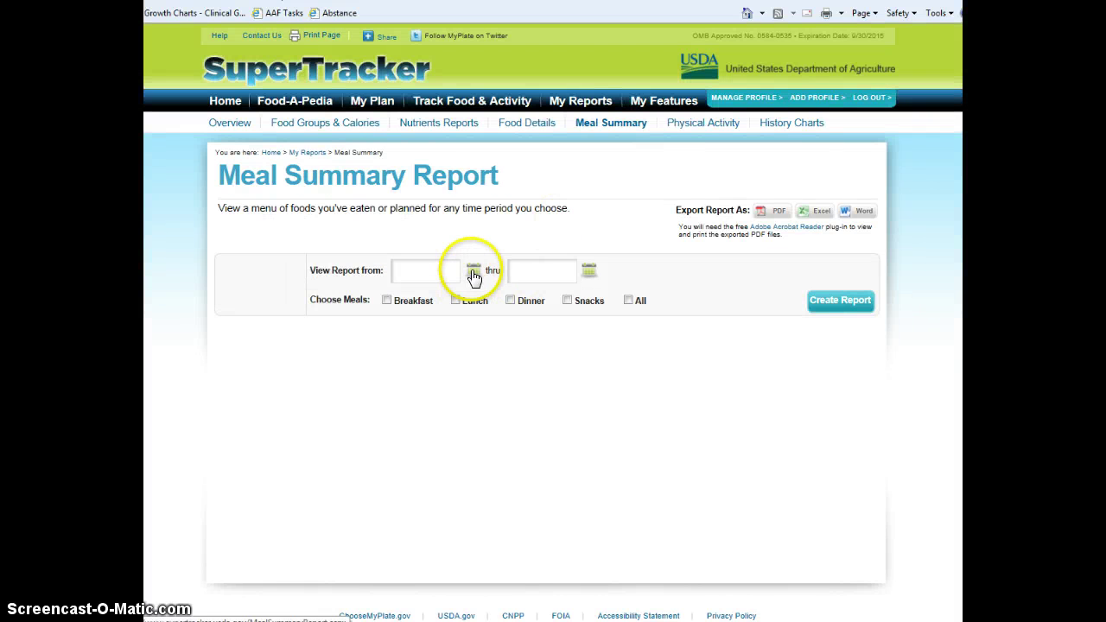
Step: Create a meal summary report from 04/01/14 thru 04/01/14 covering all meals
left_click(474, 273)
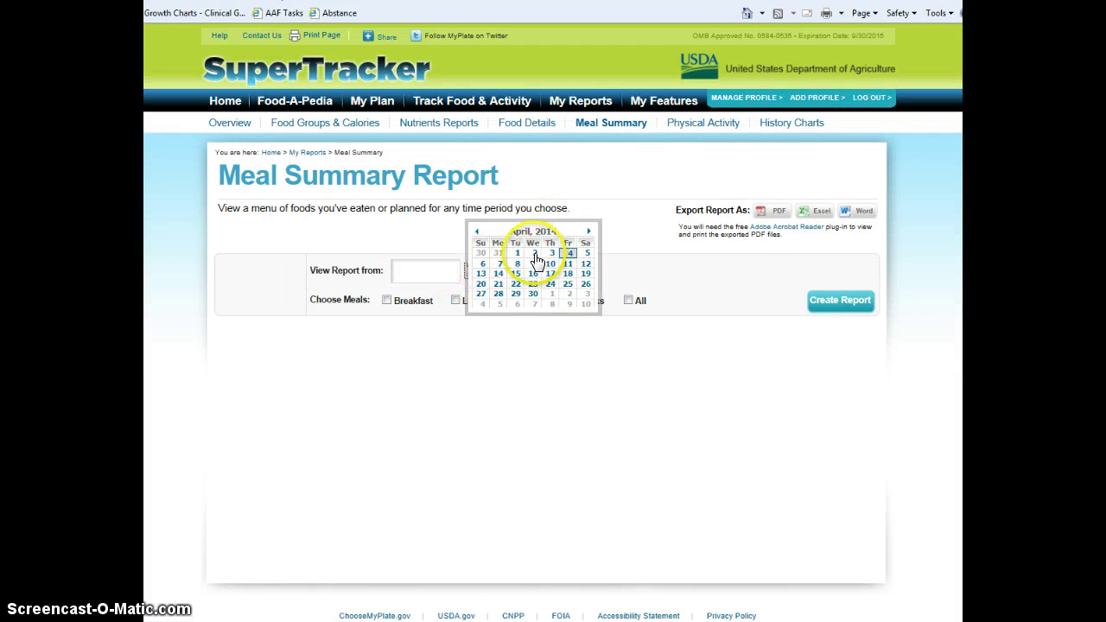
left_click(516, 254)
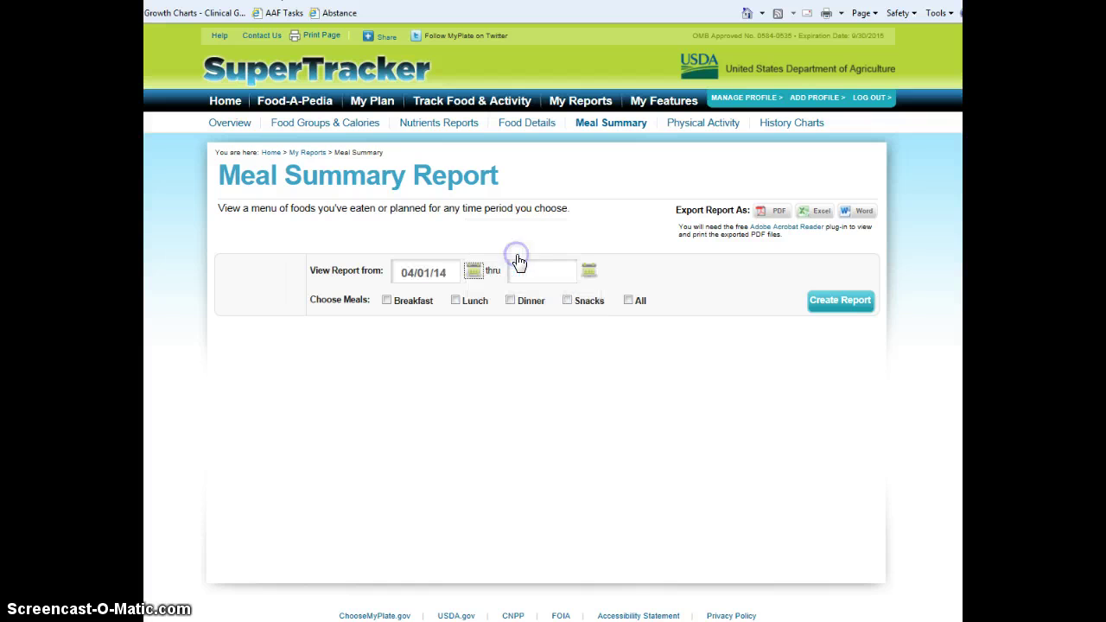
left_click(588, 273)
left_click(634, 253)
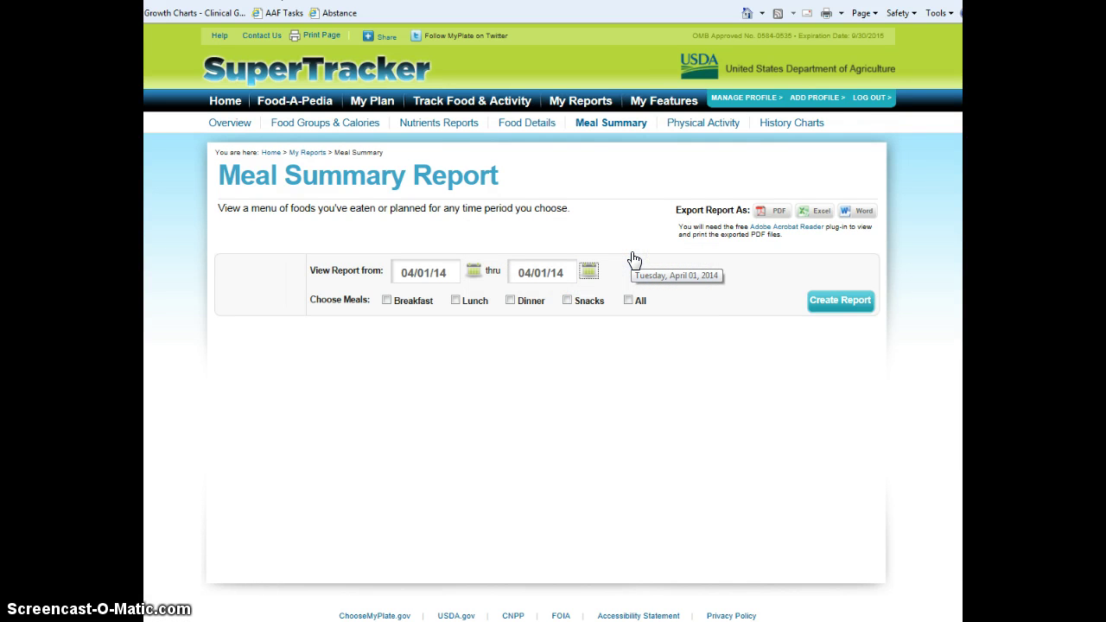
left_click(628, 301)
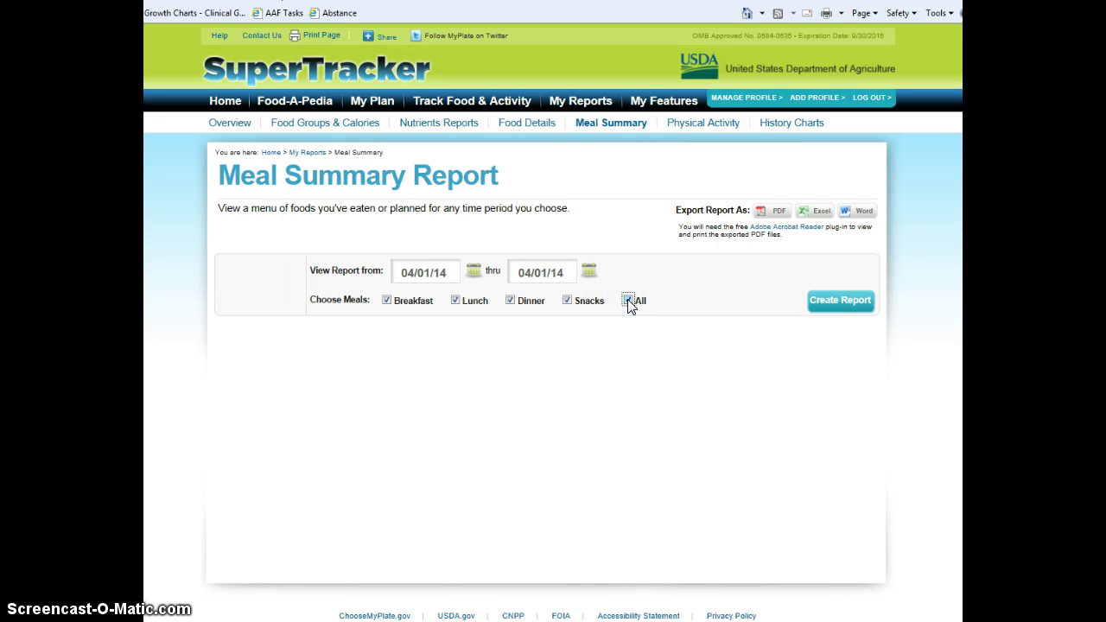
left_click(843, 301)
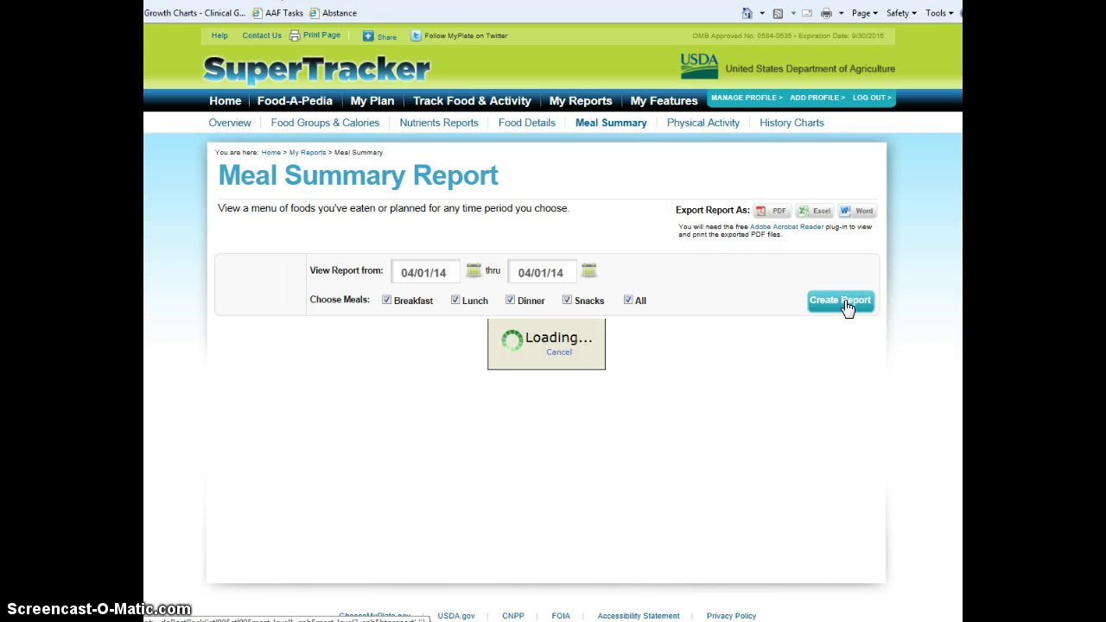
Step: Look over the foods in the meal summary report and switch back to the 3 Day Diet Analysis worksheet in Word
scroll(517, 429, "down", 5)
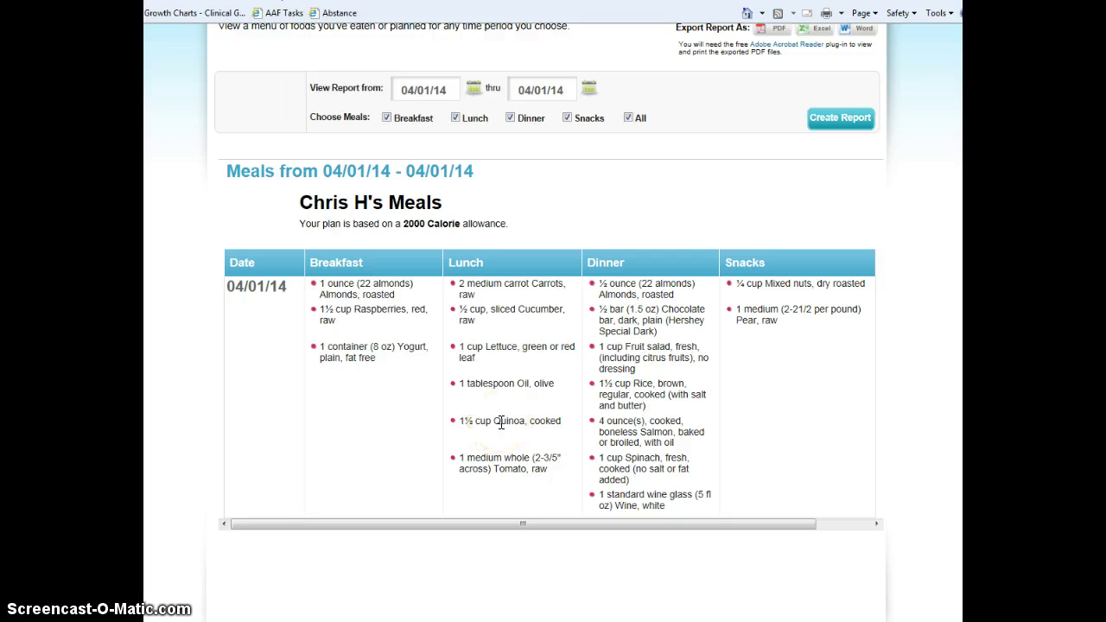
left_click(493, 464)
mouse_move(342, 621)
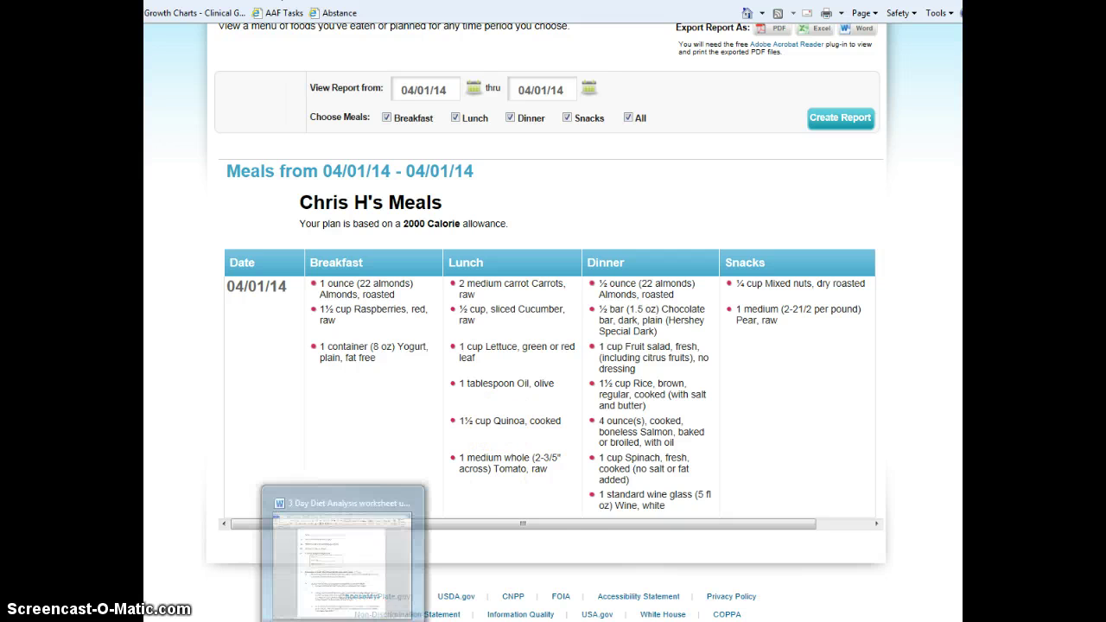
left_click(338, 602)
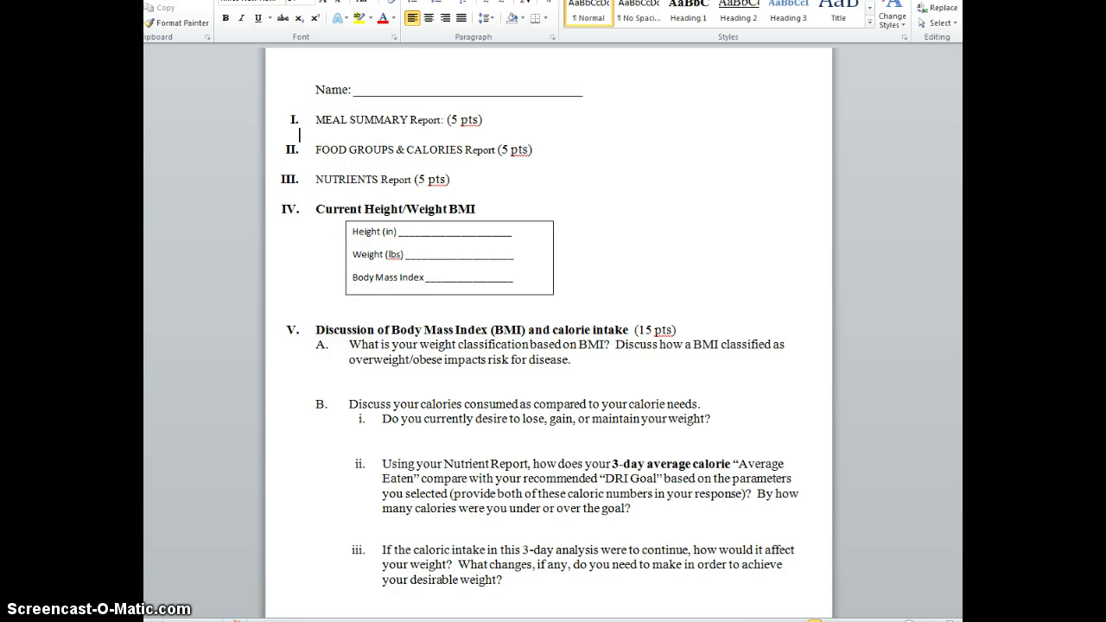
Step: Switch back to SuperTracker in the browser and create a Nutrients Report from 04/01/14 thru 04/01/14
mouse_move(259, 618)
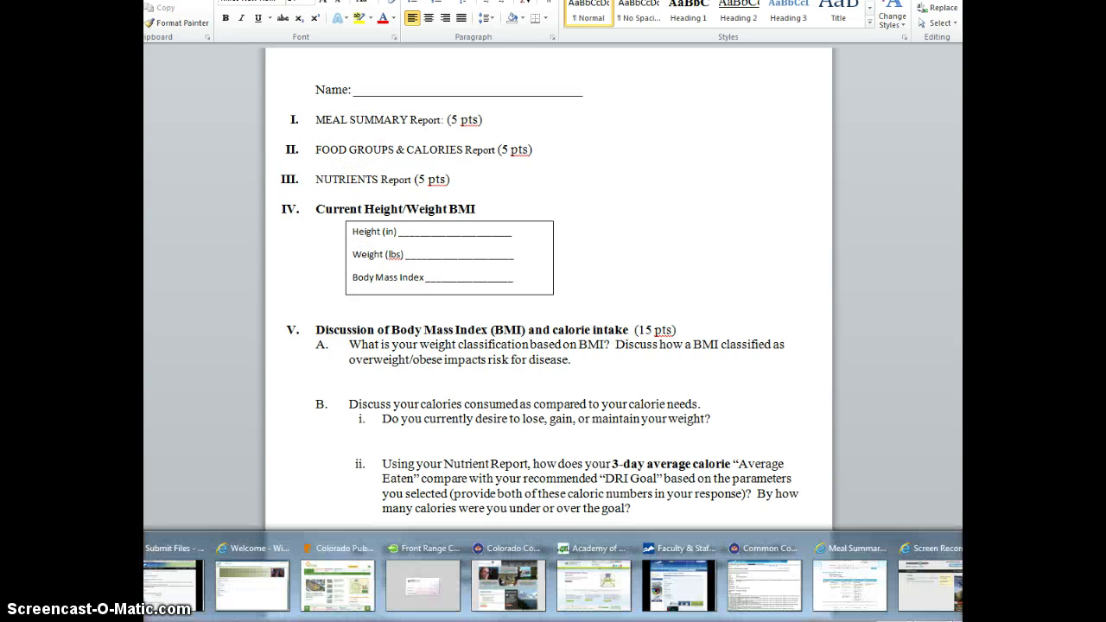
left_click(850, 584)
scroll(653, 268, "up", 3)
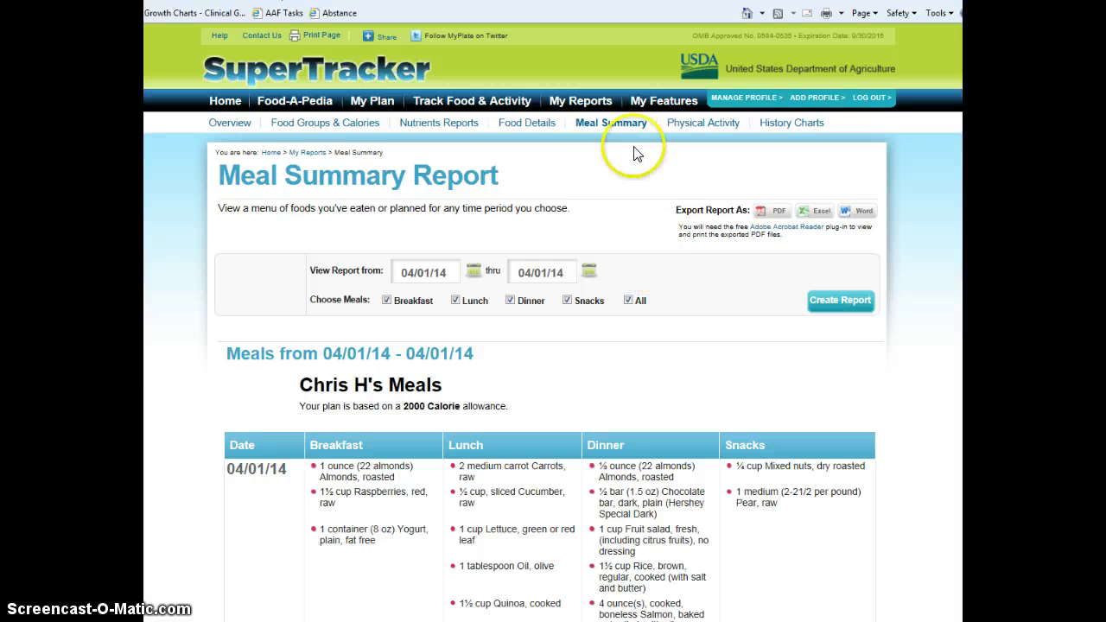
left_click(437, 124)
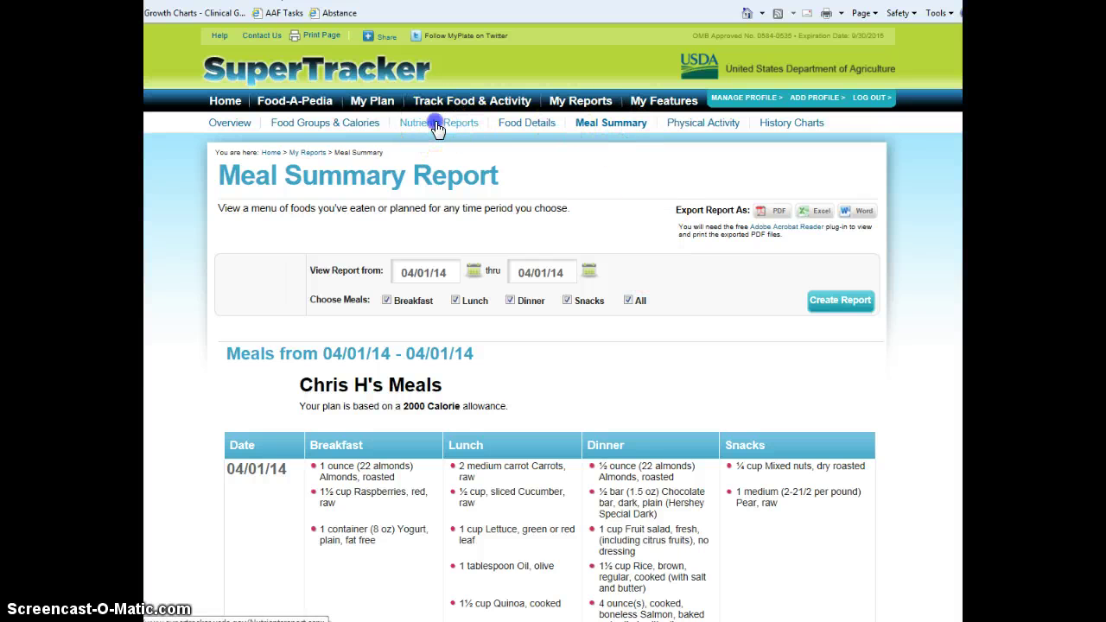
left_click(476, 272)
left_click(522, 252)
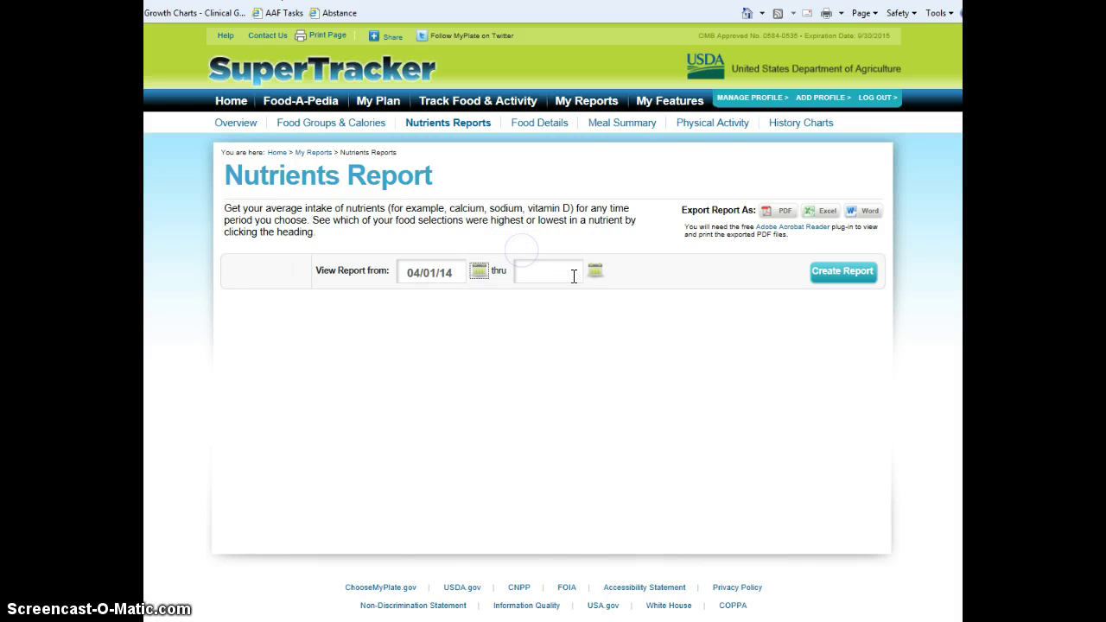
left_click(596, 274)
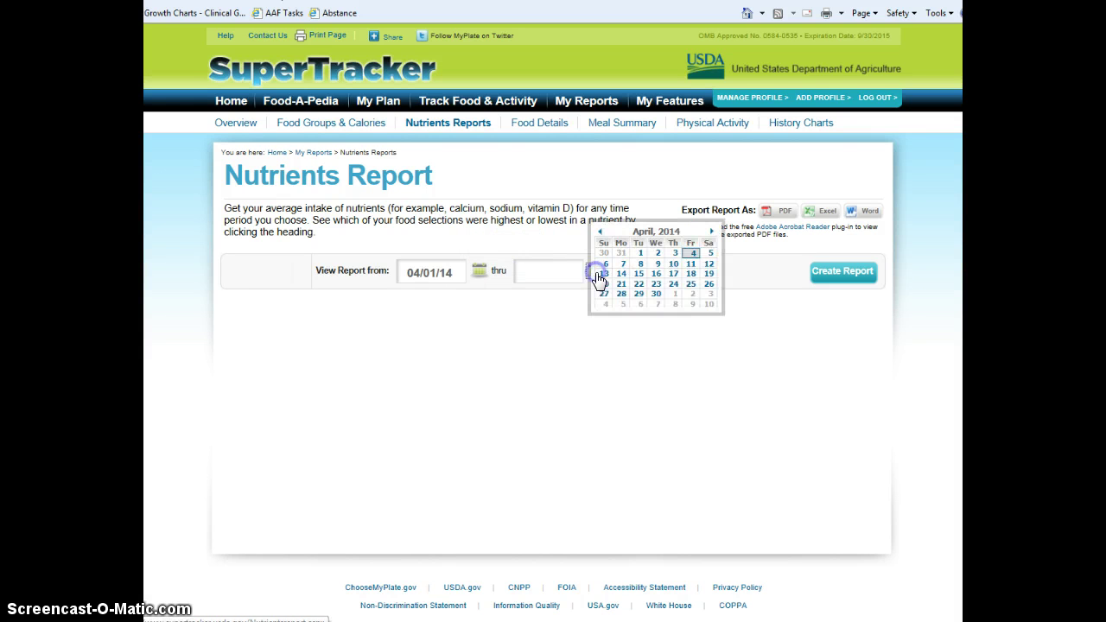
left_click(643, 255)
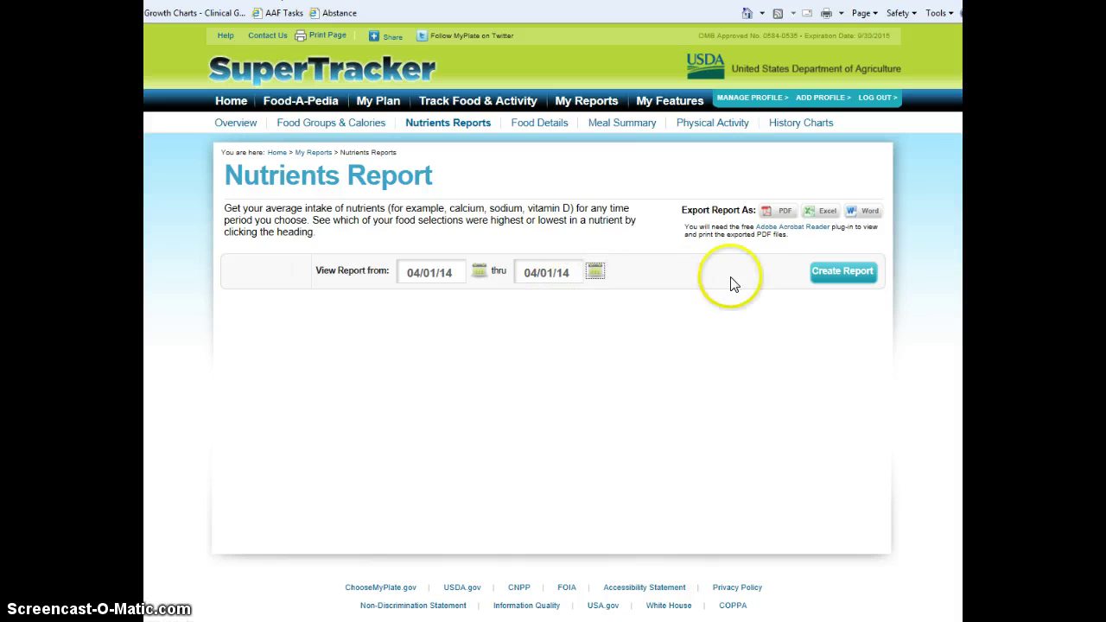
left_click(841, 273)
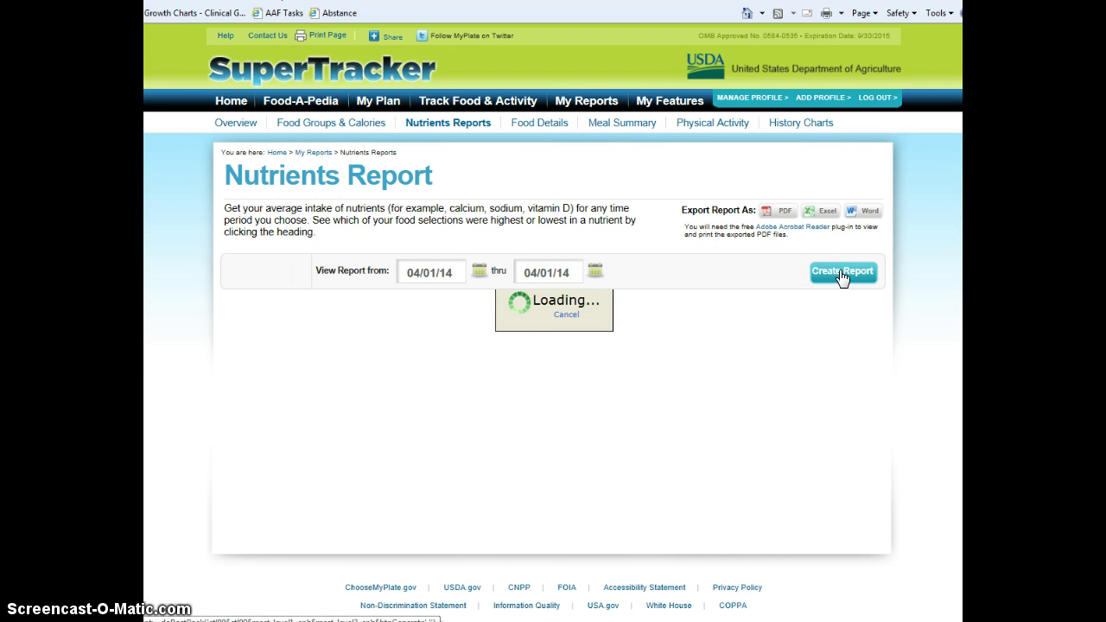
Step: Look over the targets and average intakes in the Nutrients Report, then return to the worksheet in Word
scroll(527, 332, "down", 1)
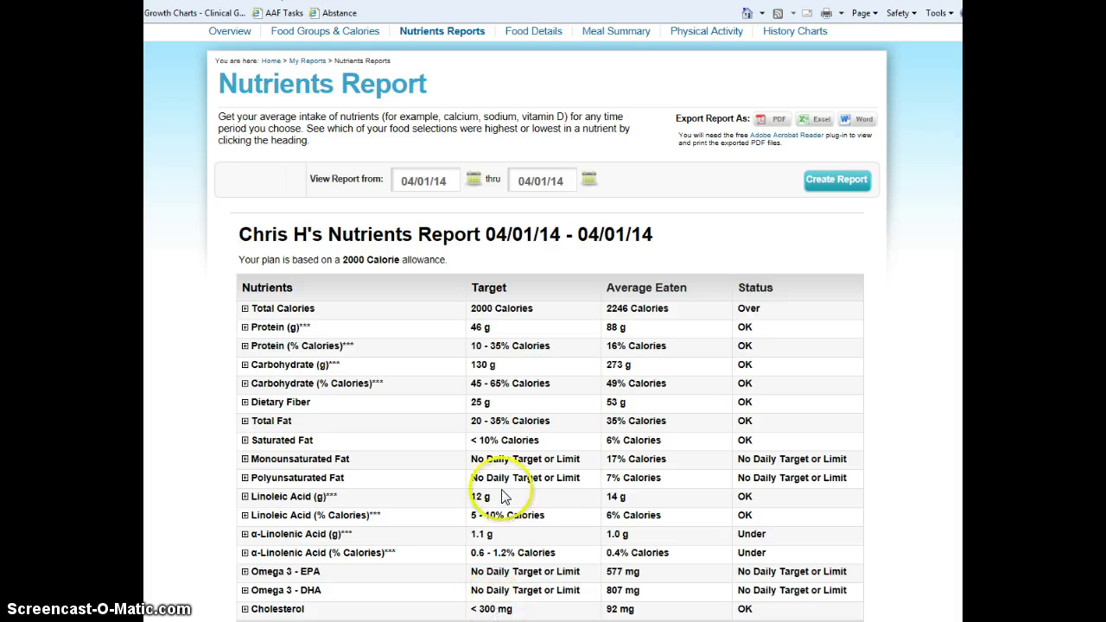
scroll(499, 342, "down", 2)
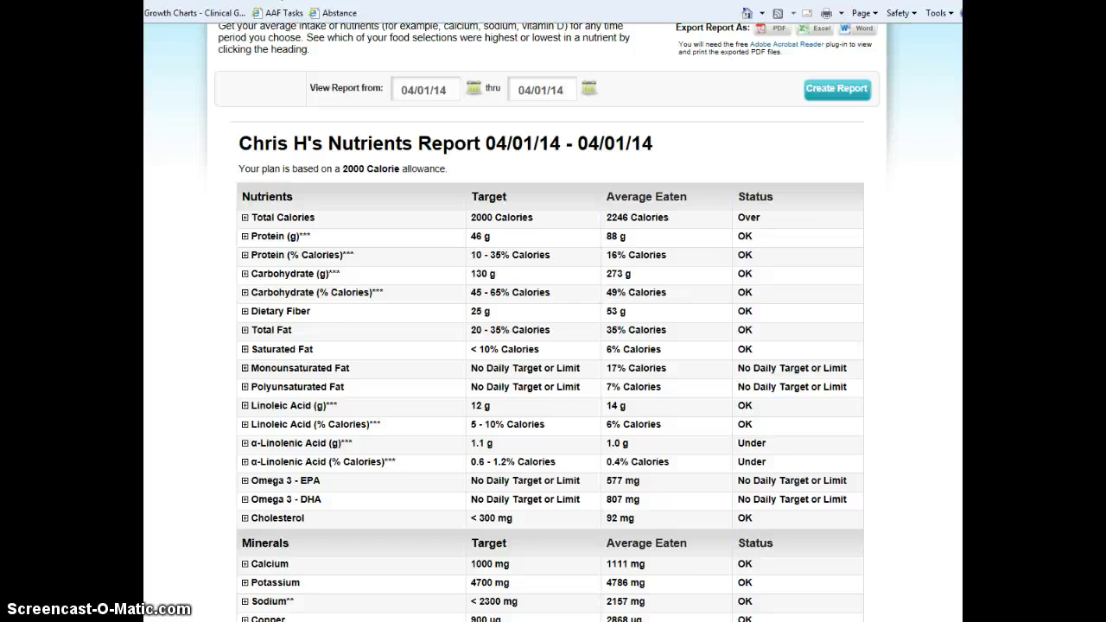
key("alt+Tab")
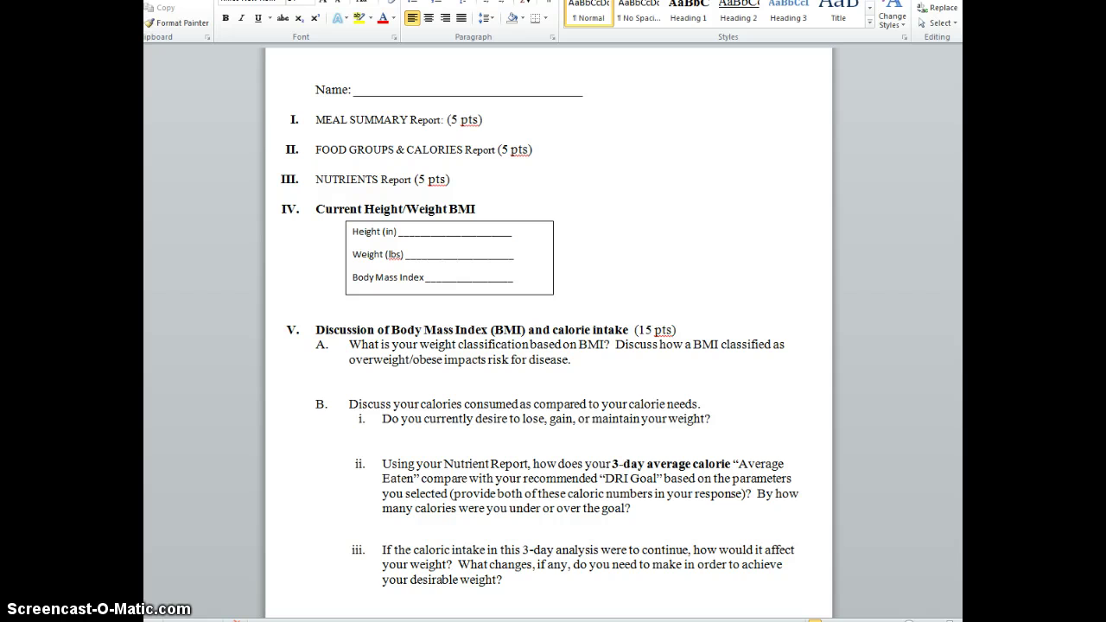
Step: Switch back to SuperTracker and create a Food Groups & Calories Report from 04/01/14 thru 04/01/14
mouse_move(250, 620)
mouse_move(918, 578)
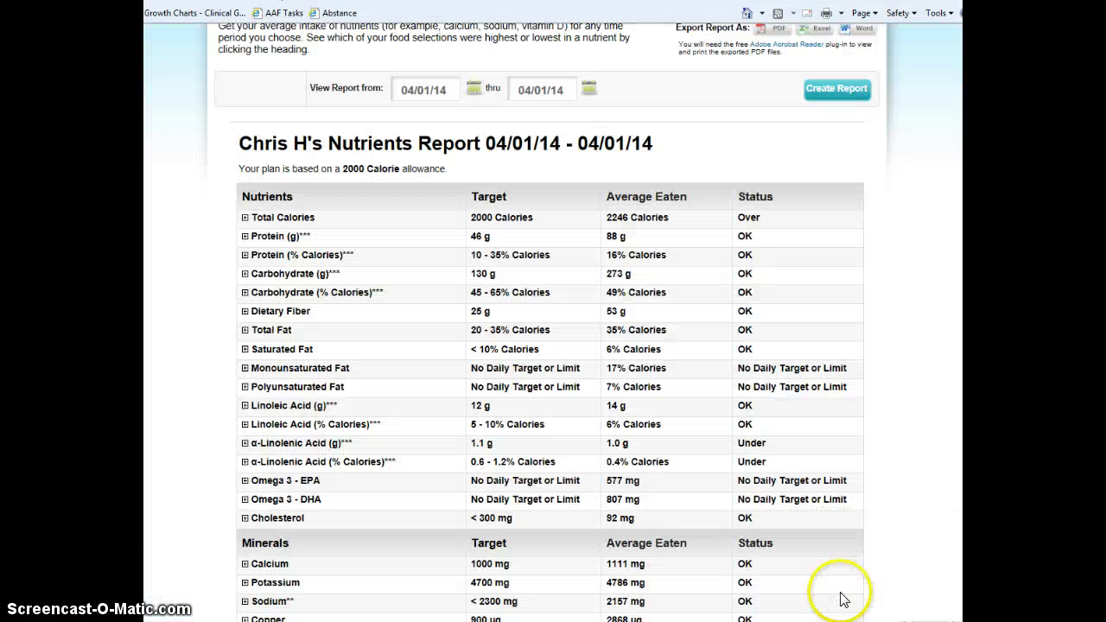
scroll(665, 207, "up", 2)
mouse_move(577, 102)
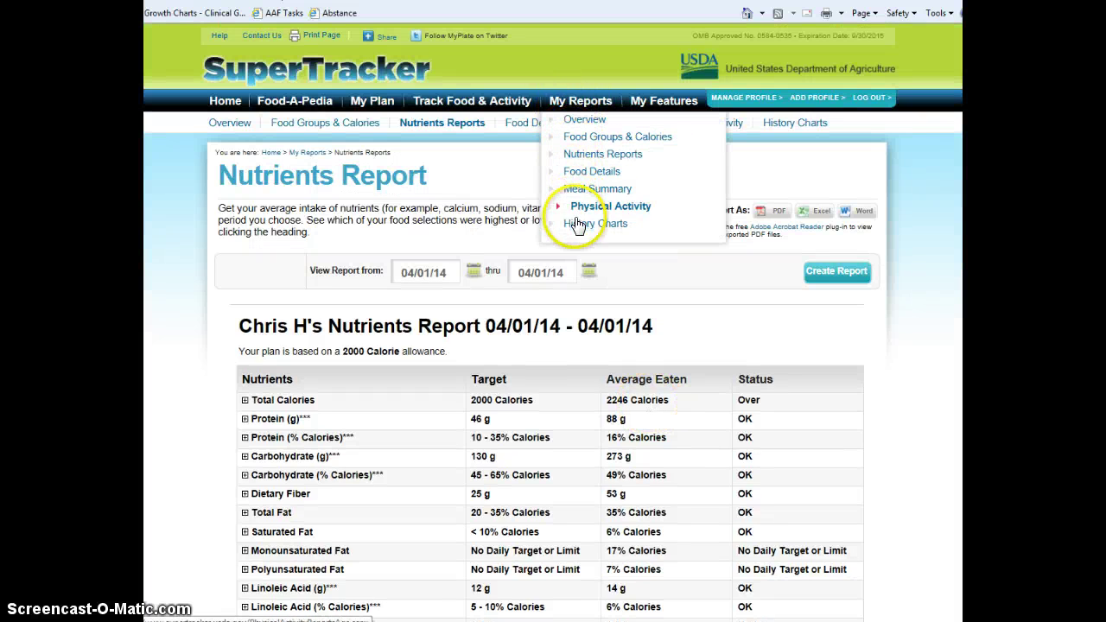
left_click(581, 139)
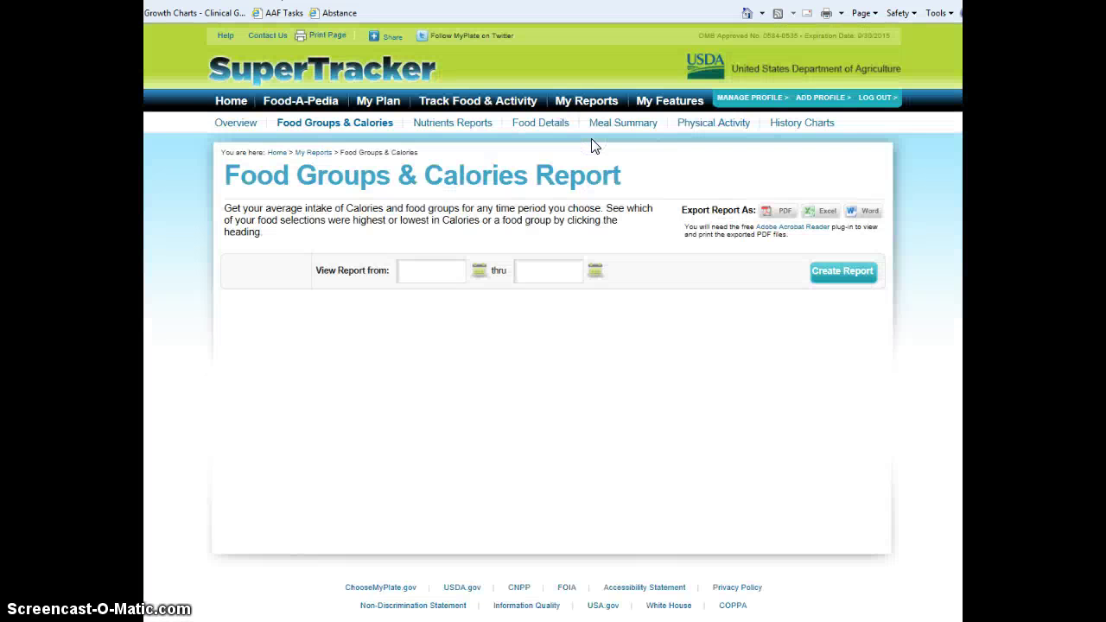
left_click(478, 271)
left_click(522, 253)
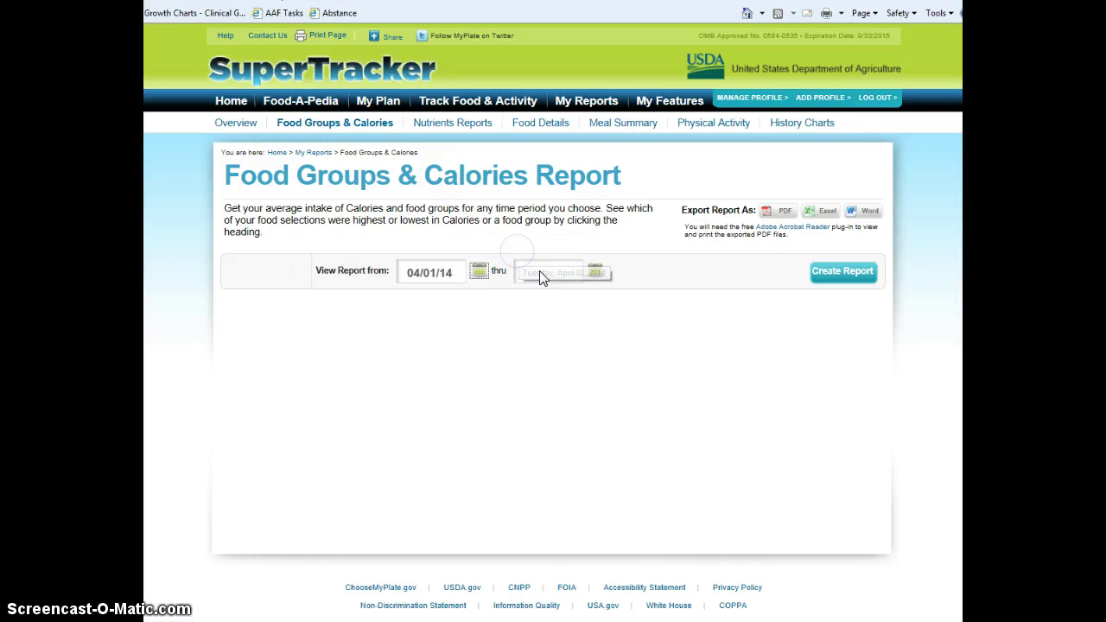
left_click(596, 273)
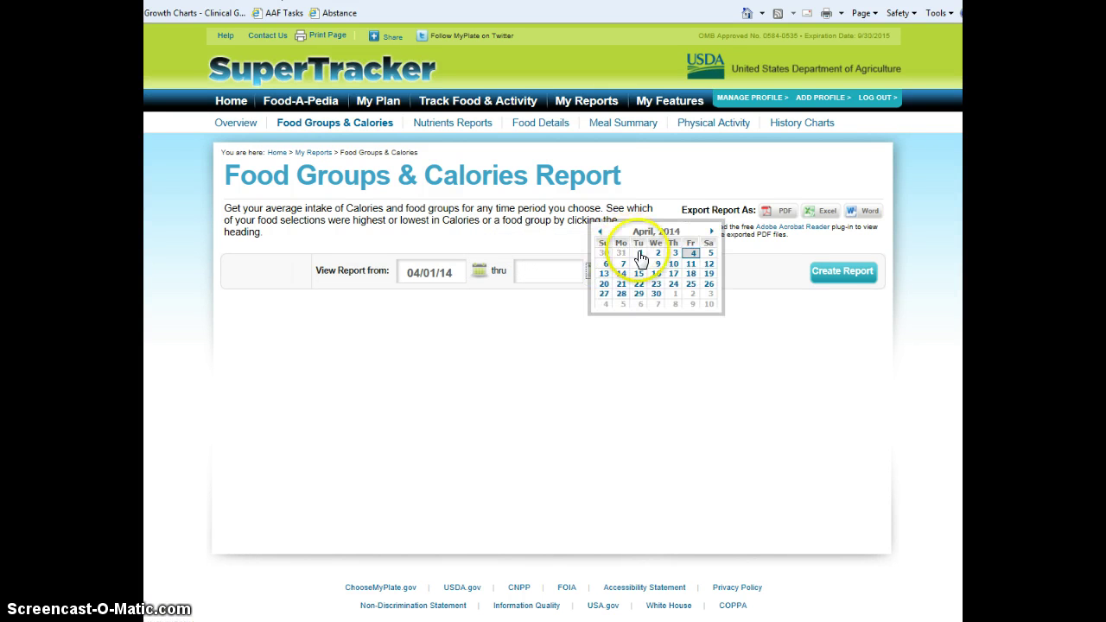
left_click(637, 253)
left_click(859, 274)
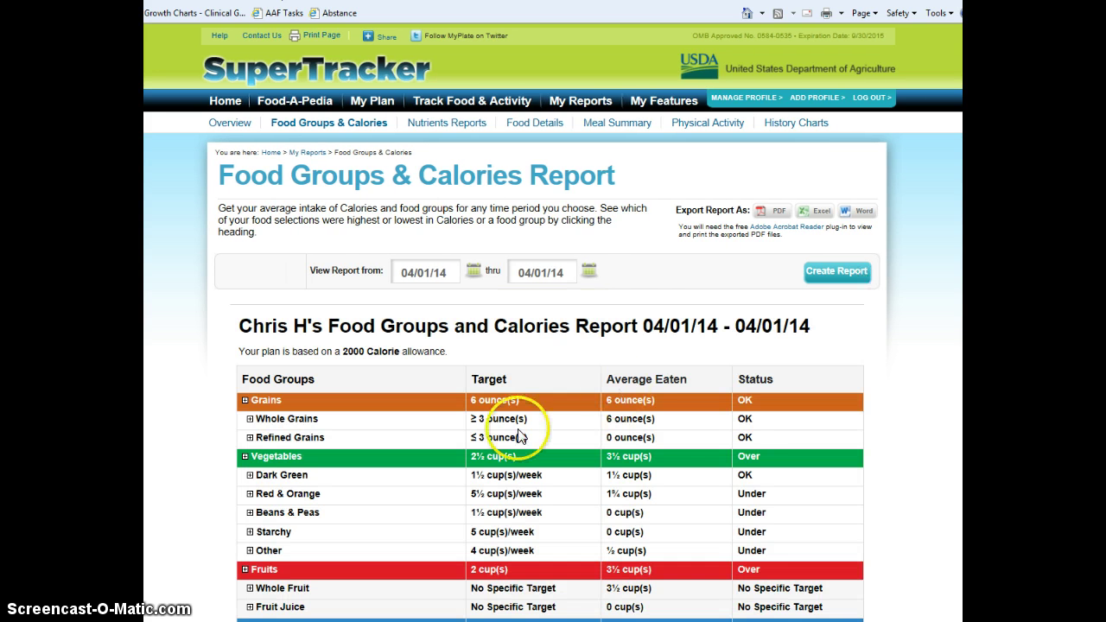
Step: Copy the report from its title through the Alcohol row and paste it into the Word worksheet under FOOD GROUPS & CALORIES Report
scroll(501, 350, "down", 3)
scroll(501, 346, "down", 2)
scroll(488, 337, "up", 4)
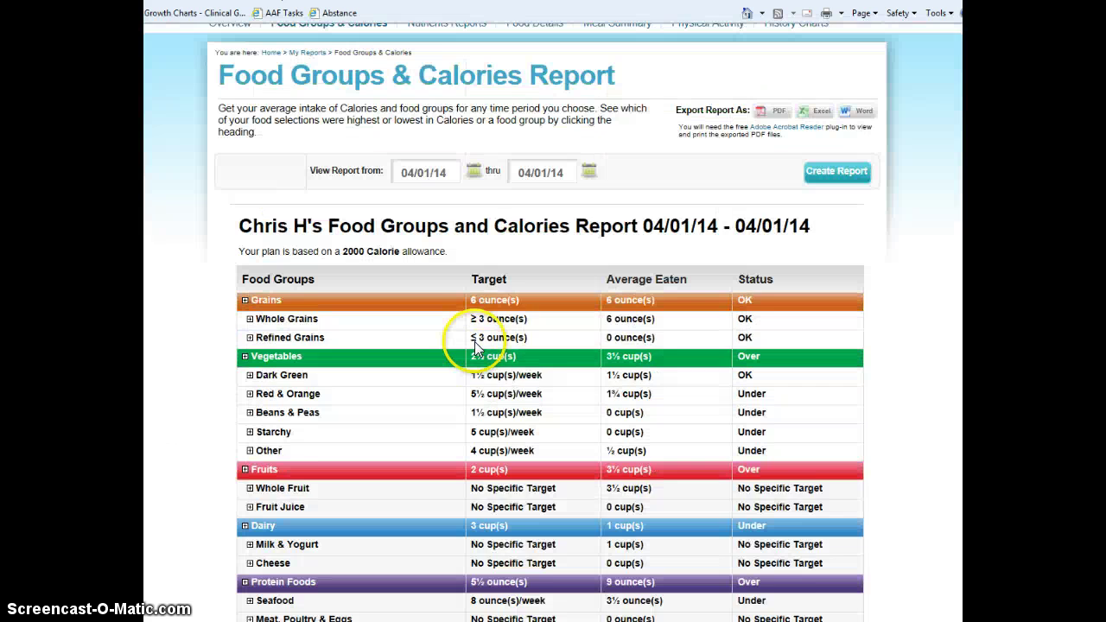
left_click_drag(244, 271, 804, 467)
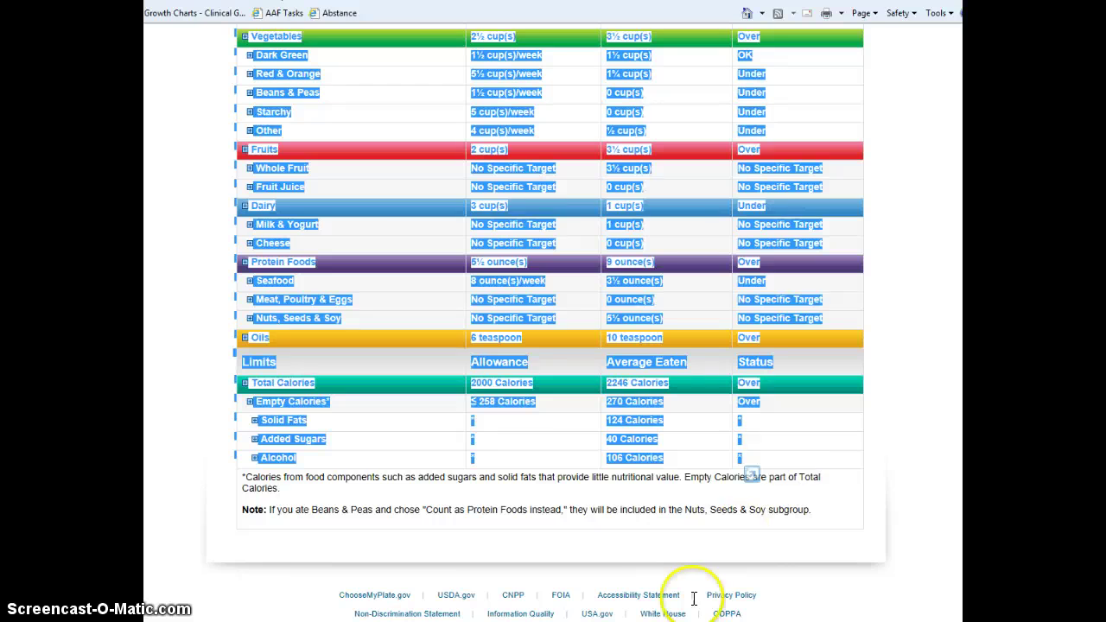
key("alt+Tab")
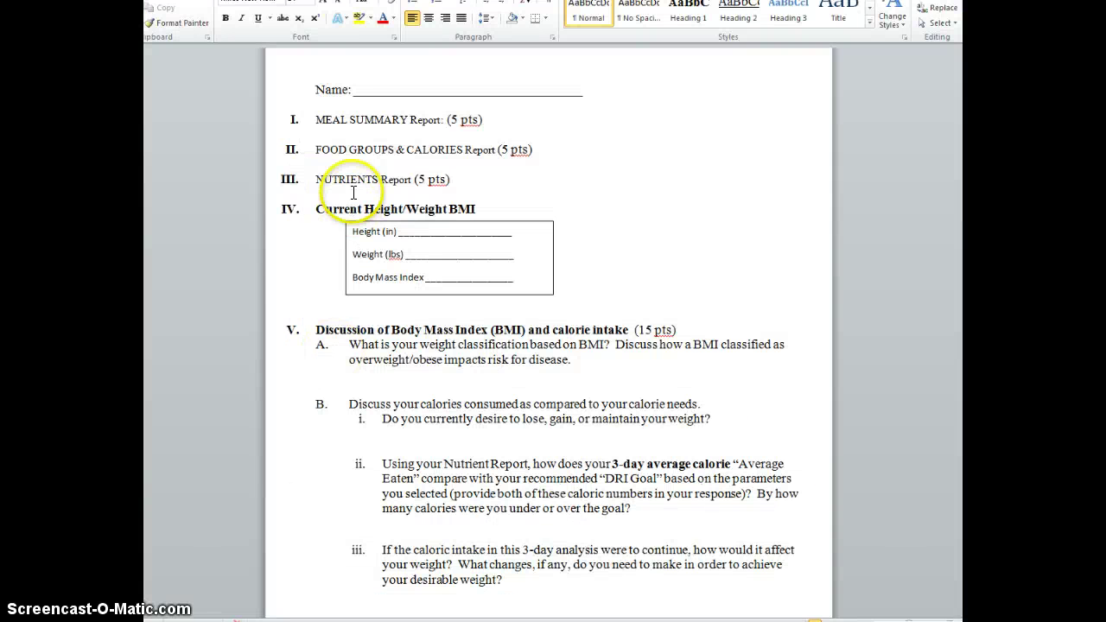
left_click(316, 162)
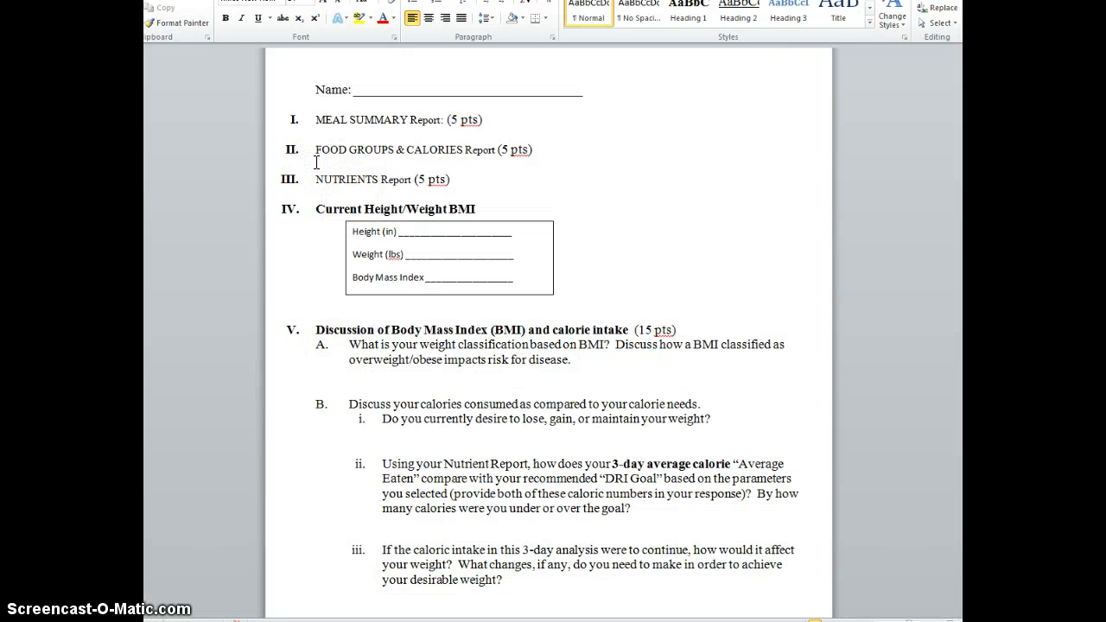
key("ctrl+v")
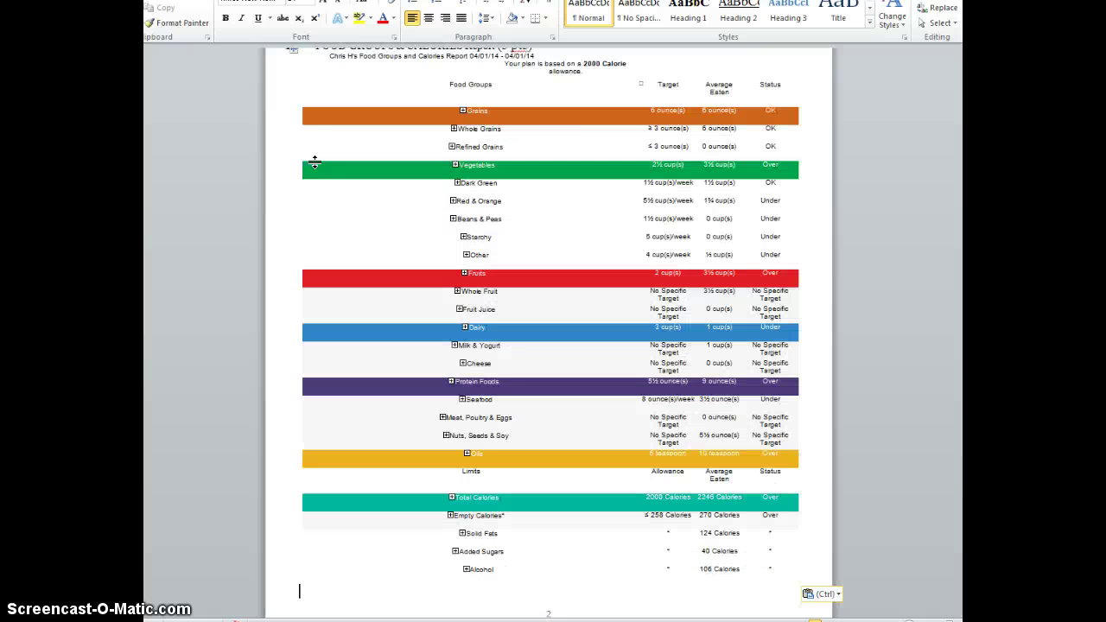
Step: Check the pasted food groups table and read on to the BMI and calorie intake questions in section V
scroll(315, 167, "up", 3)
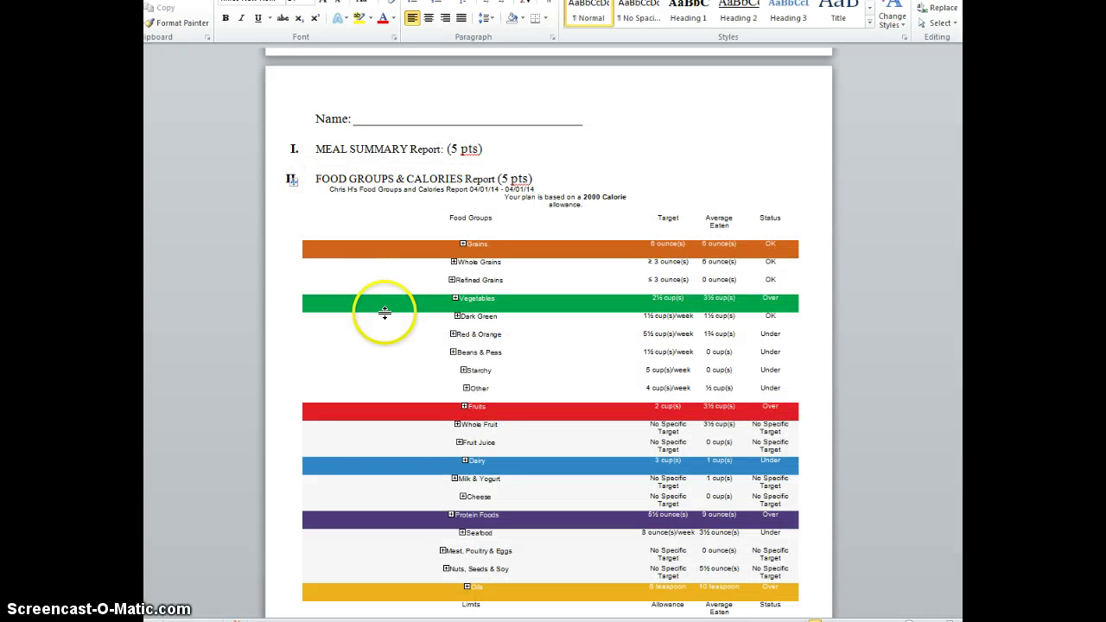
scroll(383, 311, "down", 3)
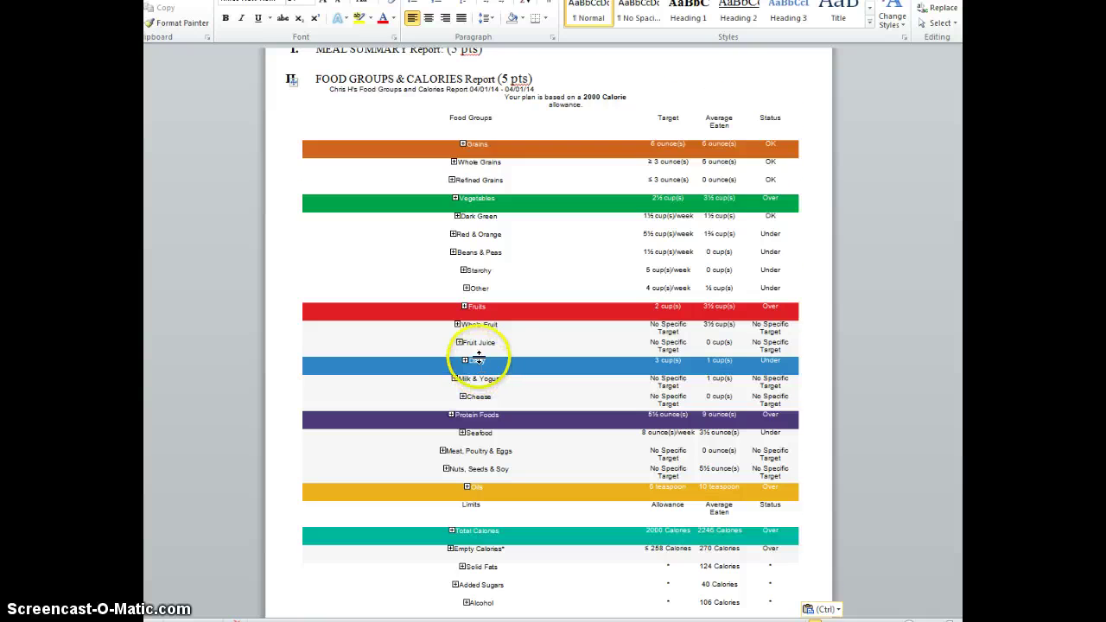
scroll(480, 363, "down", 14)
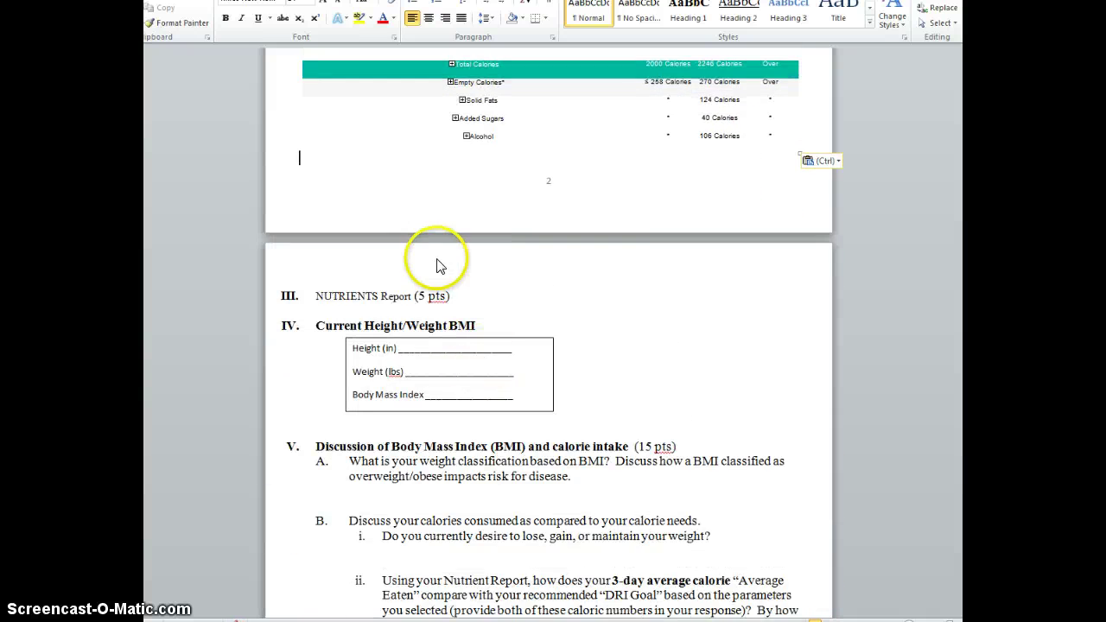
scroll(437, 259, "down", 4)
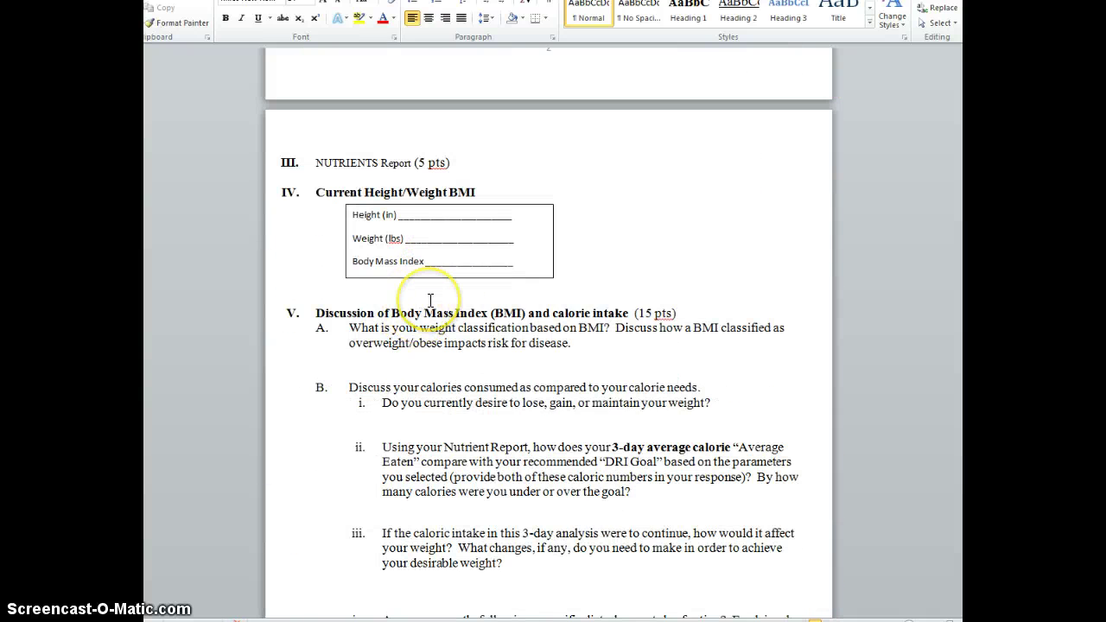
scroll(430, 300, "down", 1)
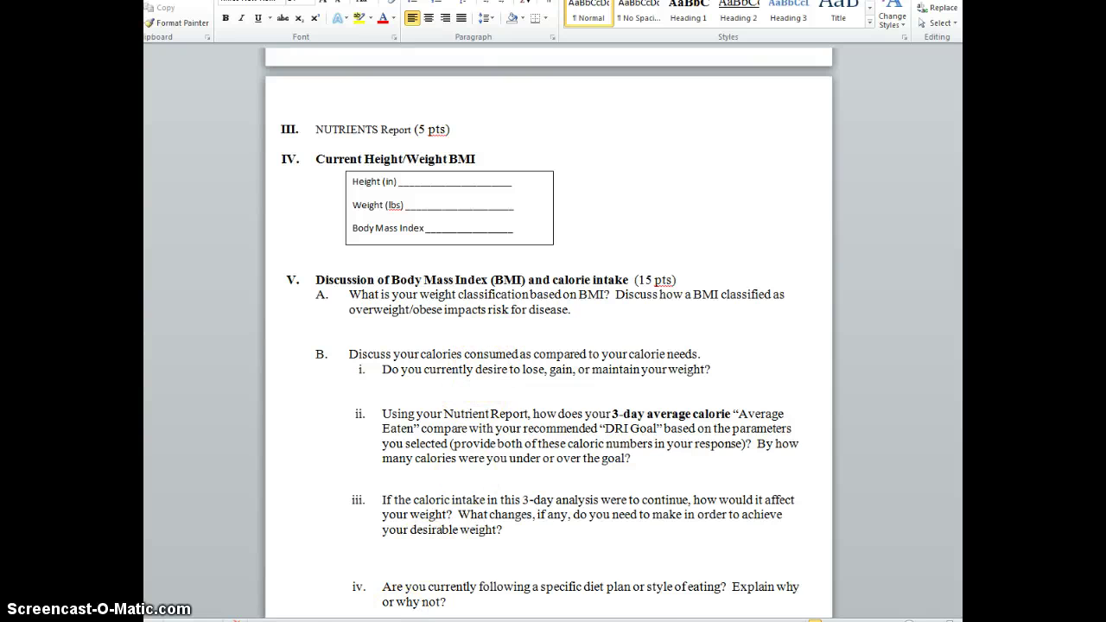
Step: Return to SuperTracker and generate the Nutrients Report again for 04/01/14 thru 04/01/14
left_click(850, 587)
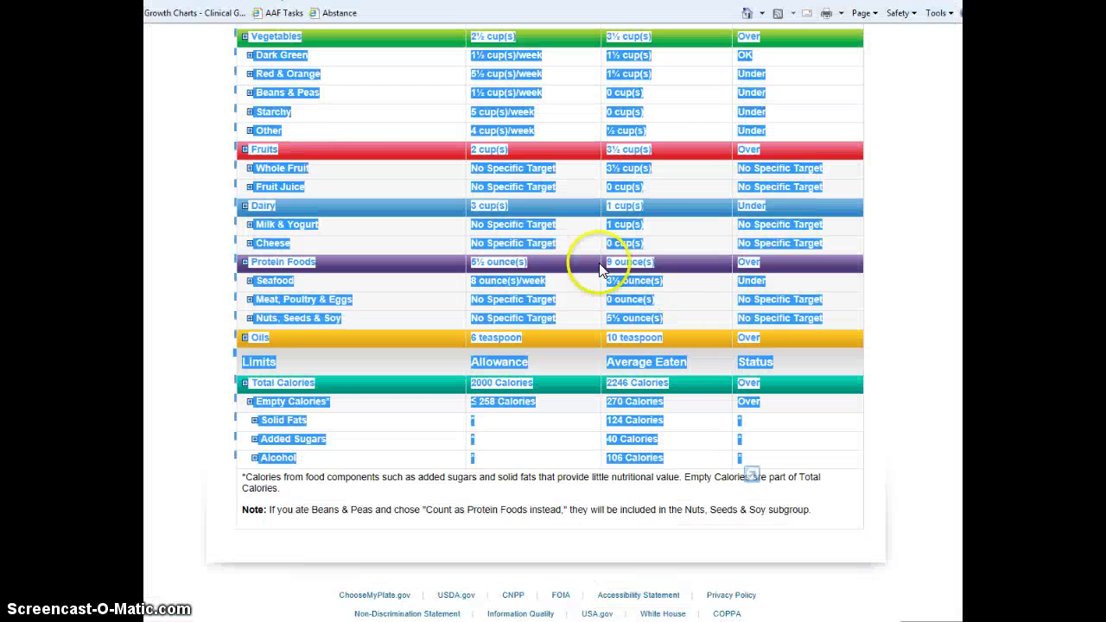
scroll(601, 269, "up", 5)
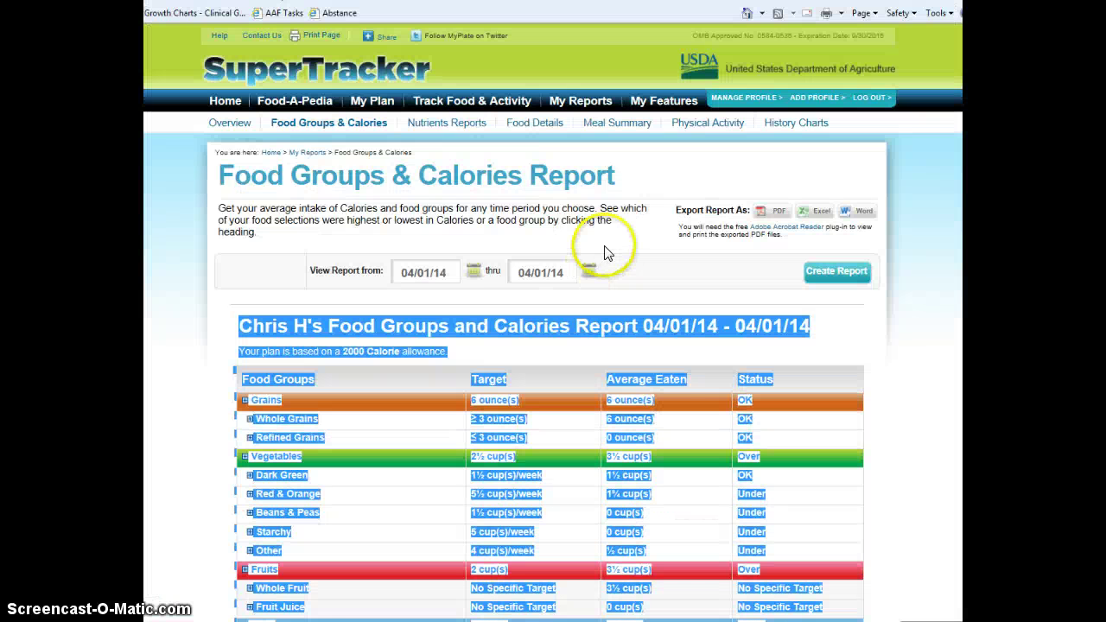
left_click(431, 126)
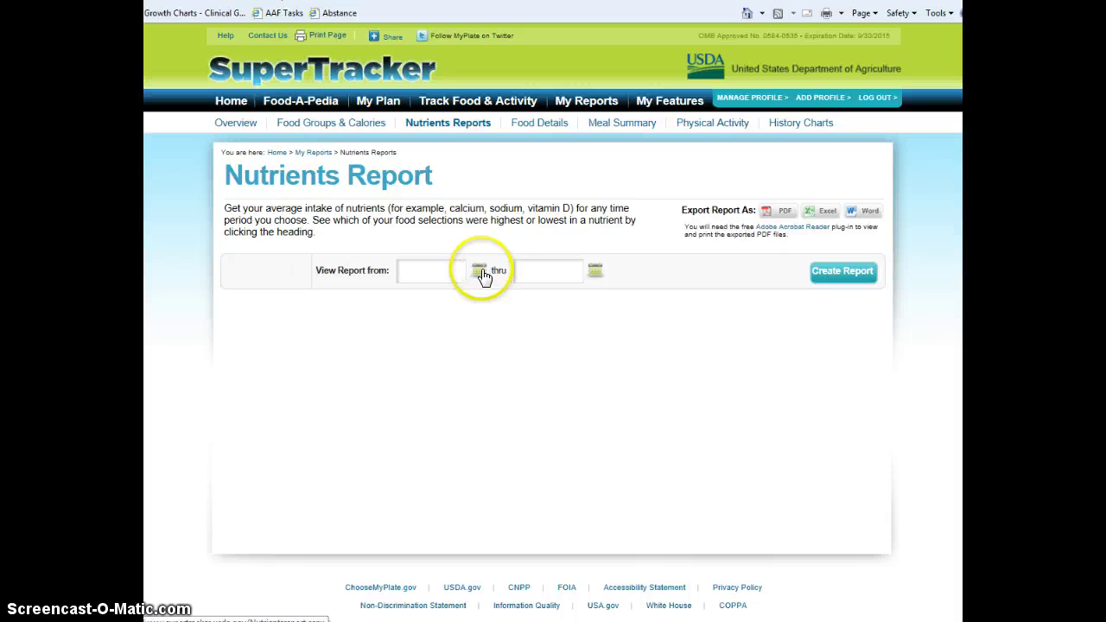
left_click(480, 273)
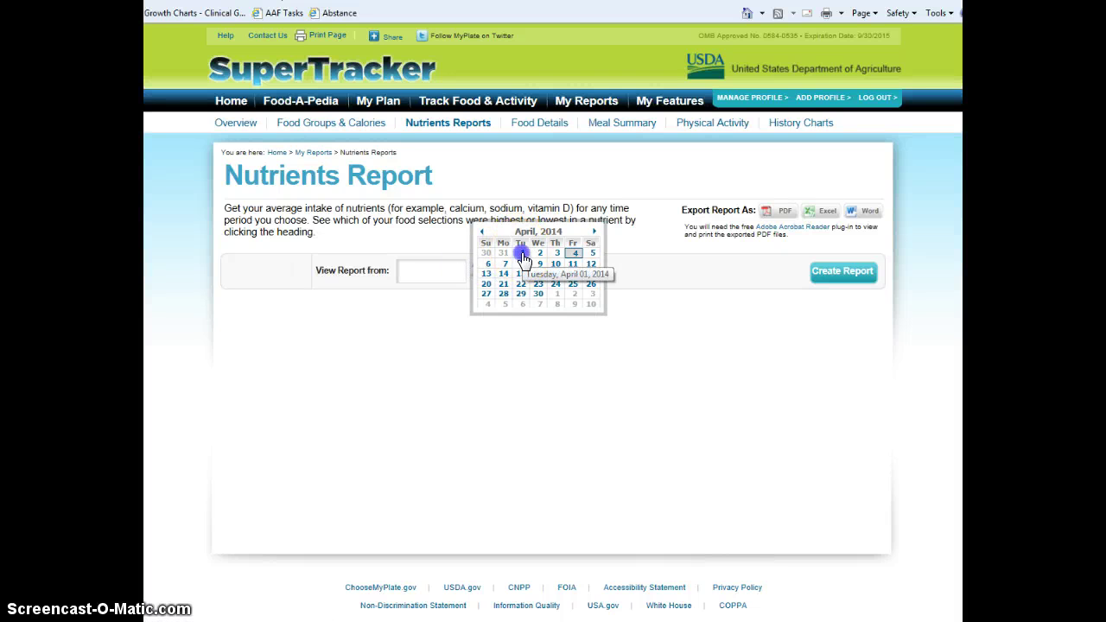
left_click(522, 253)
left_click(593, 272)
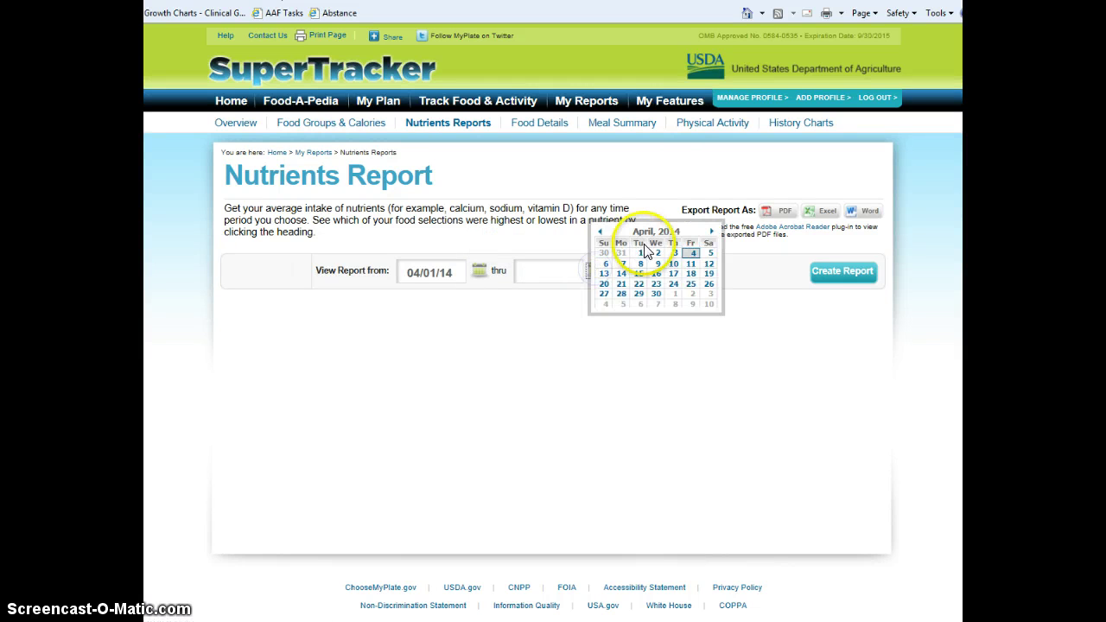
left_click(640, 253)
left_click(820, 274)
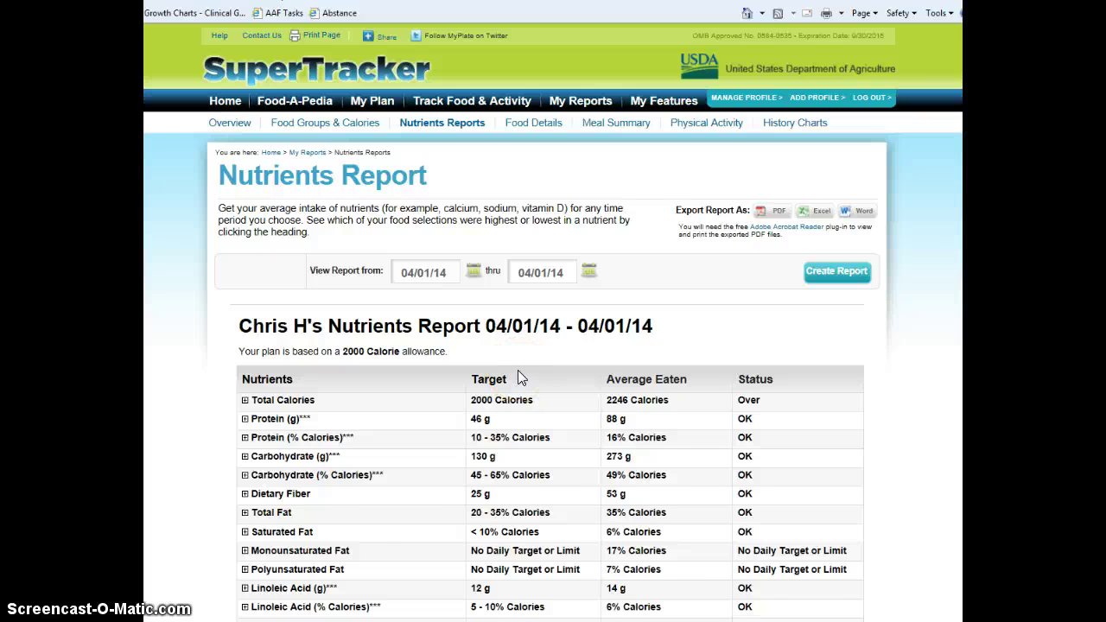
Step: Examine the Total Calories target and average eaten, then go back to the worksheet's calorie comparison questions in Word
scroll(518, 373, "down", 2)
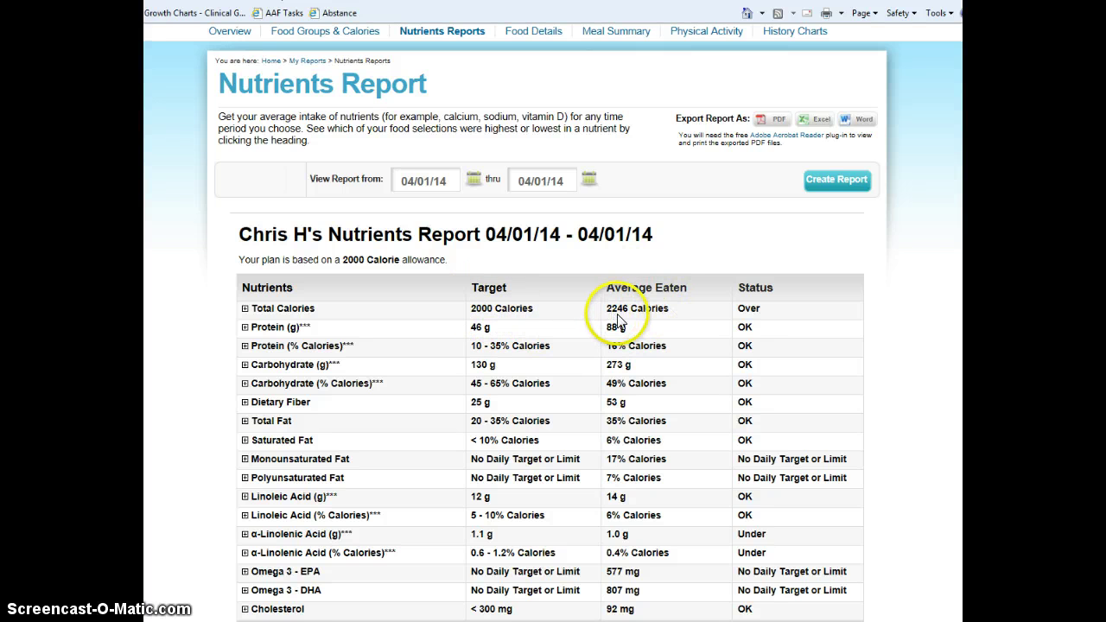
left_click(412, 620)
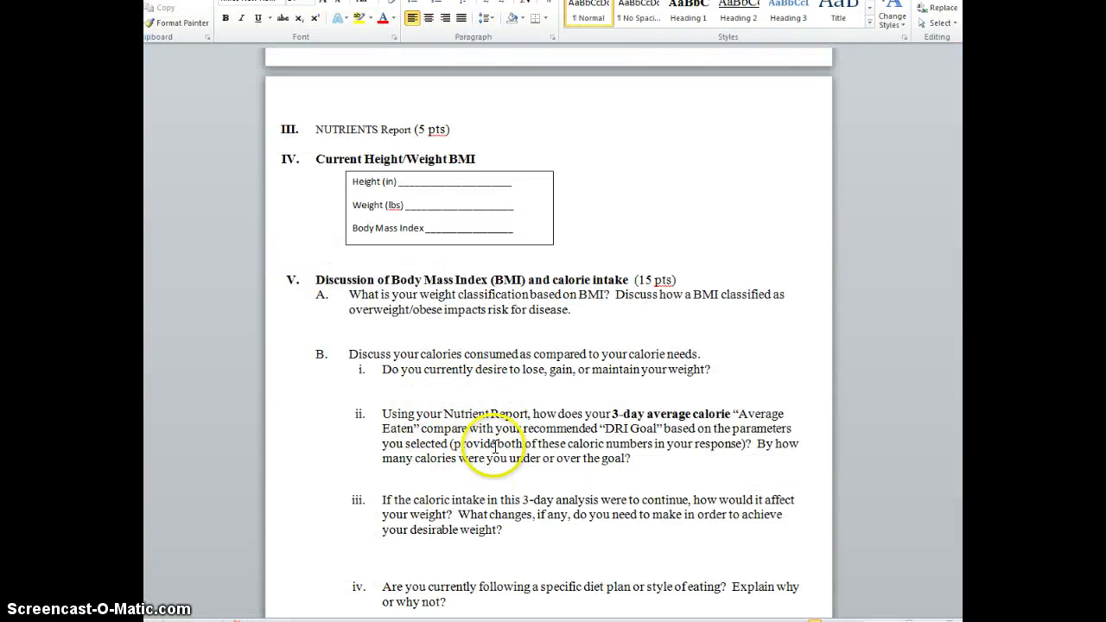
scroll(433, 429, "down", 1)
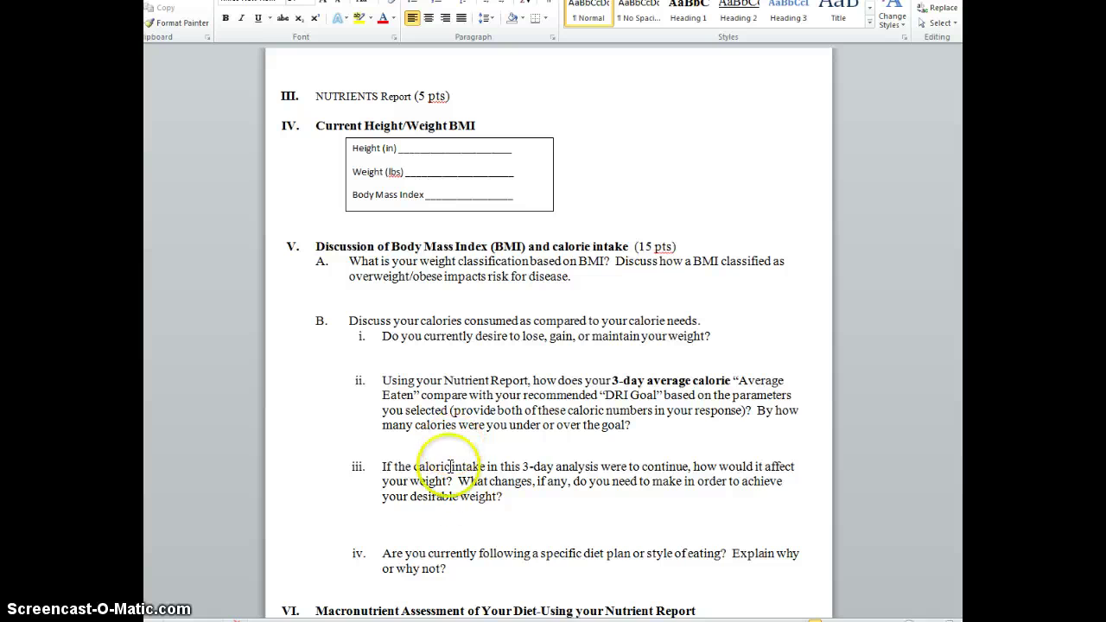
Step: Read the worksheet's calorie and protein questions and compare them with the protein rows of SuperTracker's Nutrients Report
scroll(453, 501, "down", 1)
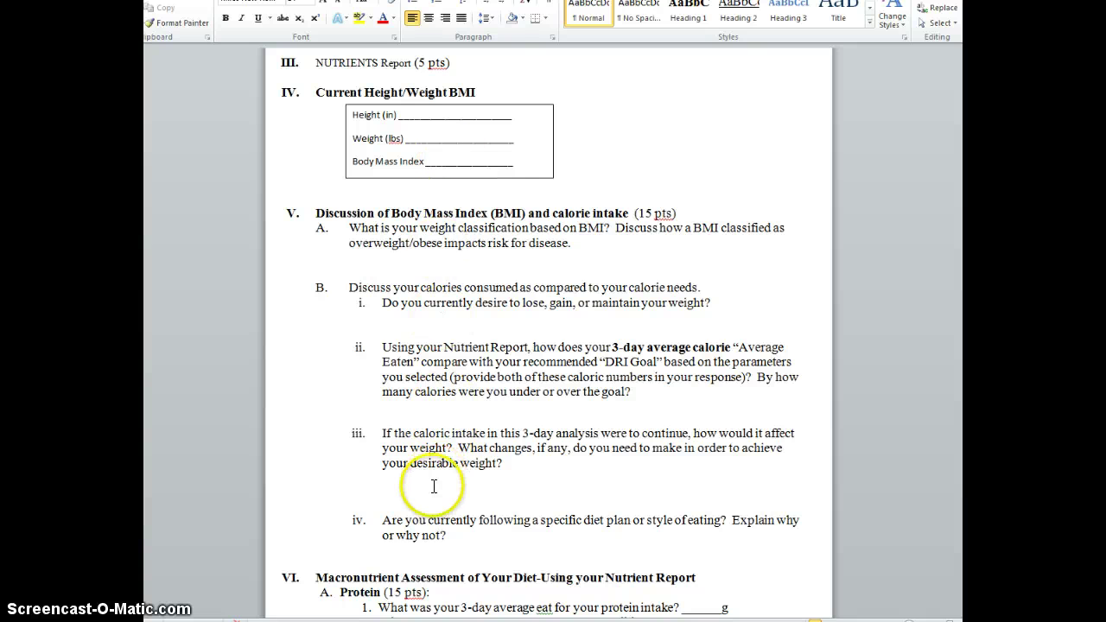
scroll(449, 397, "down", 3)
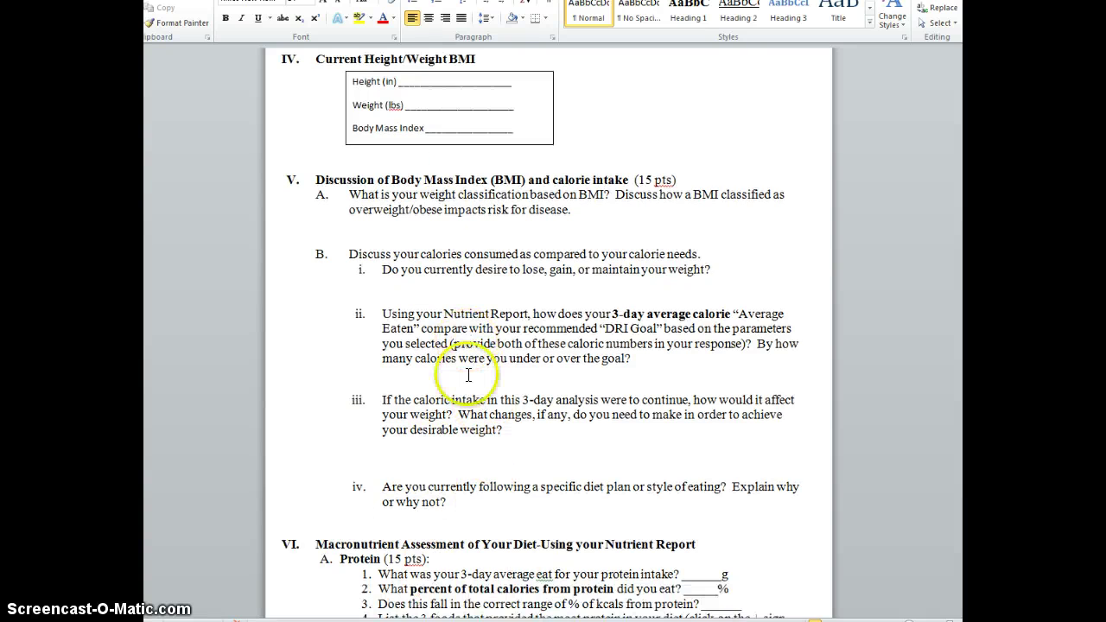
scroll(442, 419, "down", 3)
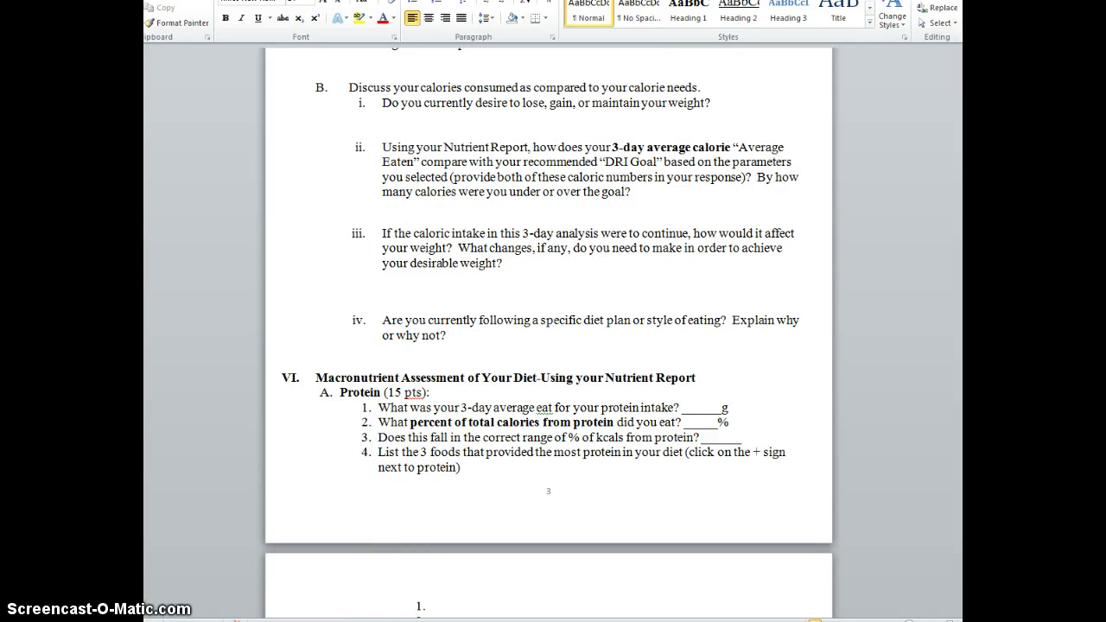
mouse_move(786, 615)
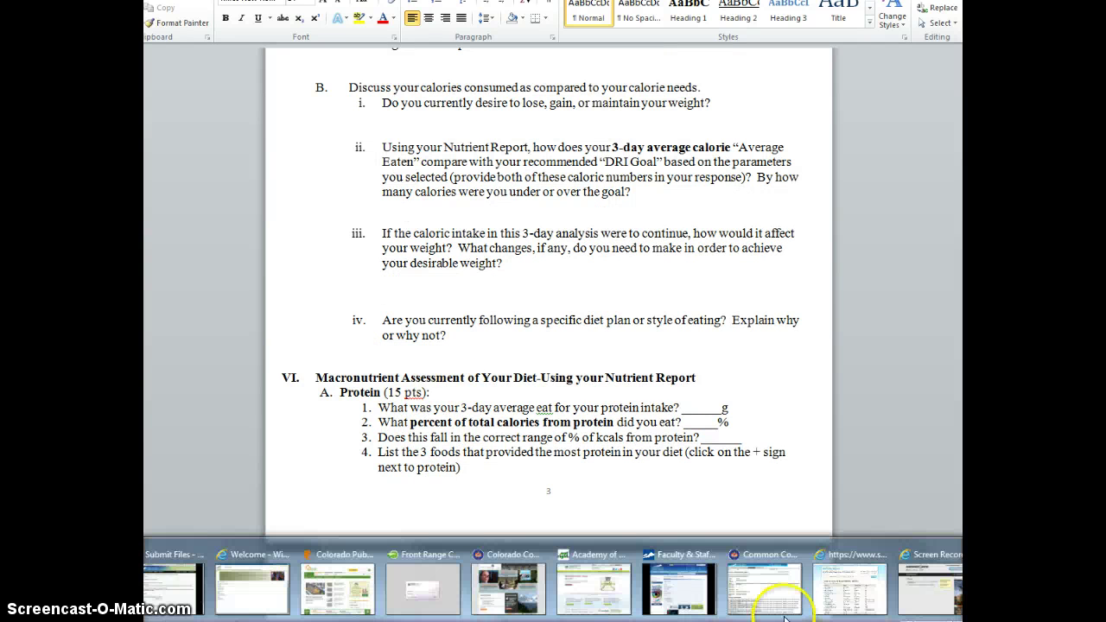
left_click(846, 585)
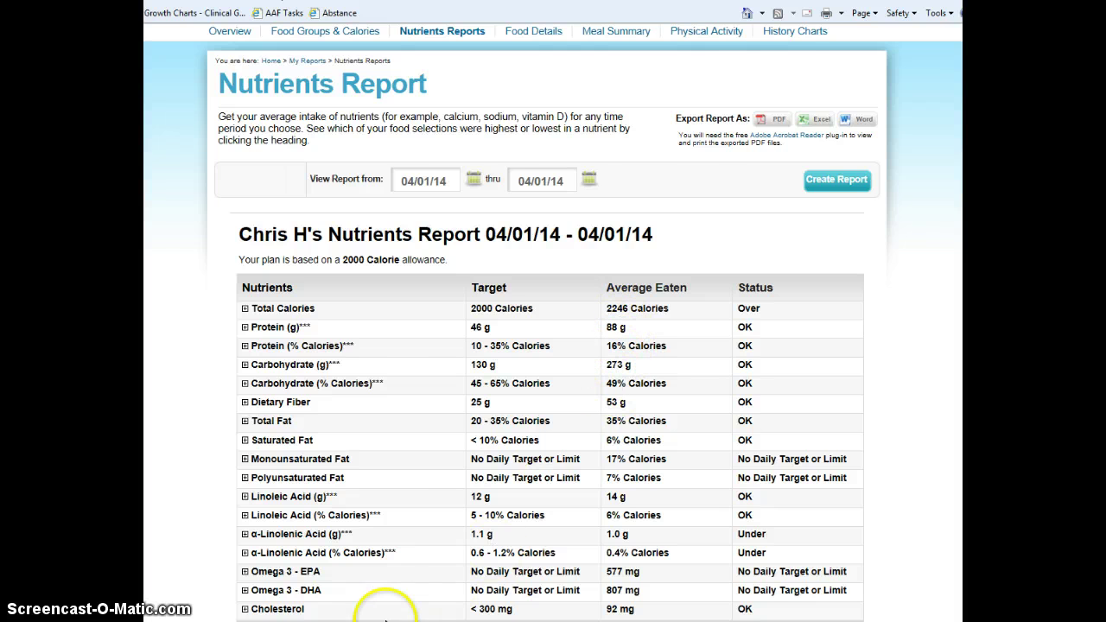
left_click(339, 621)
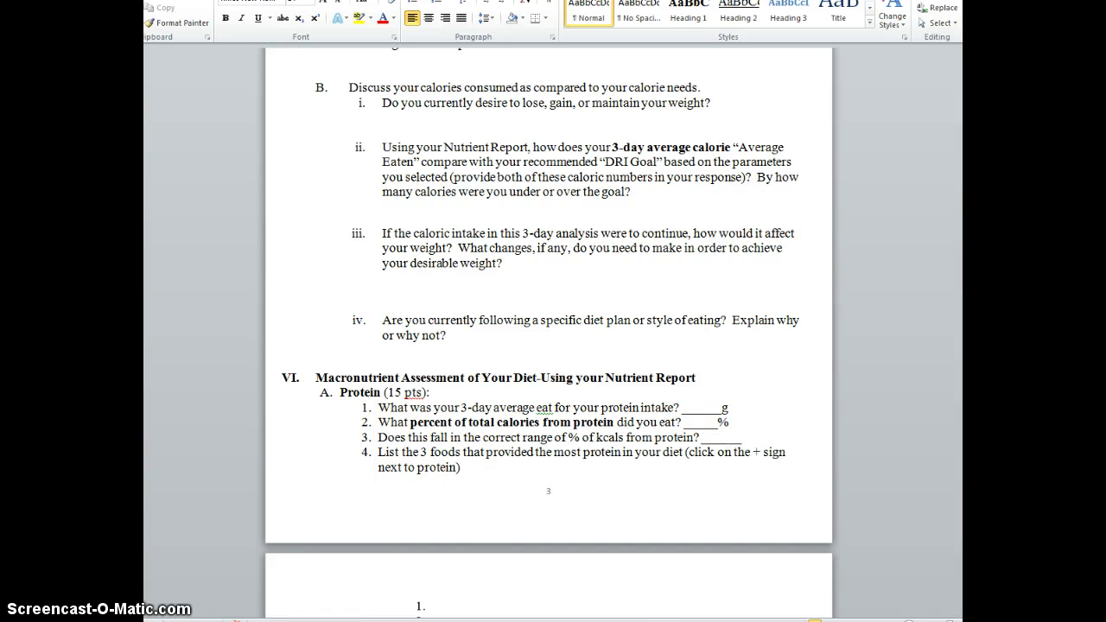
Step: Switch to SuperTracker's Nutrients Report and expand Protein (g) to examine the foods that provided the most protein
mouse_move(224, 621)
left_click(842, 588)
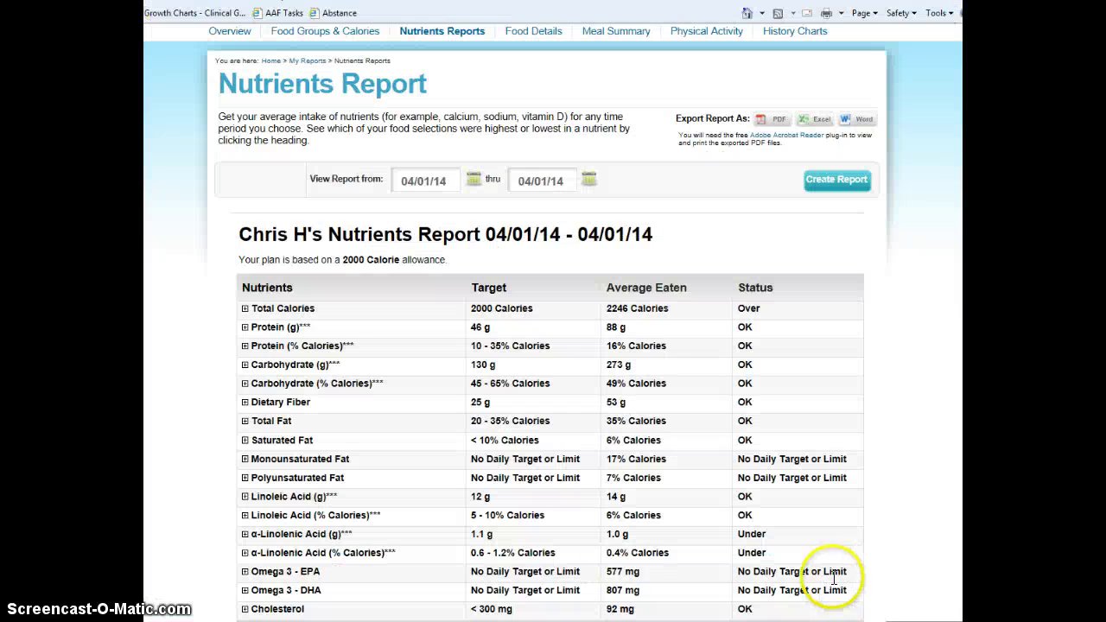
left_click(244, 329)
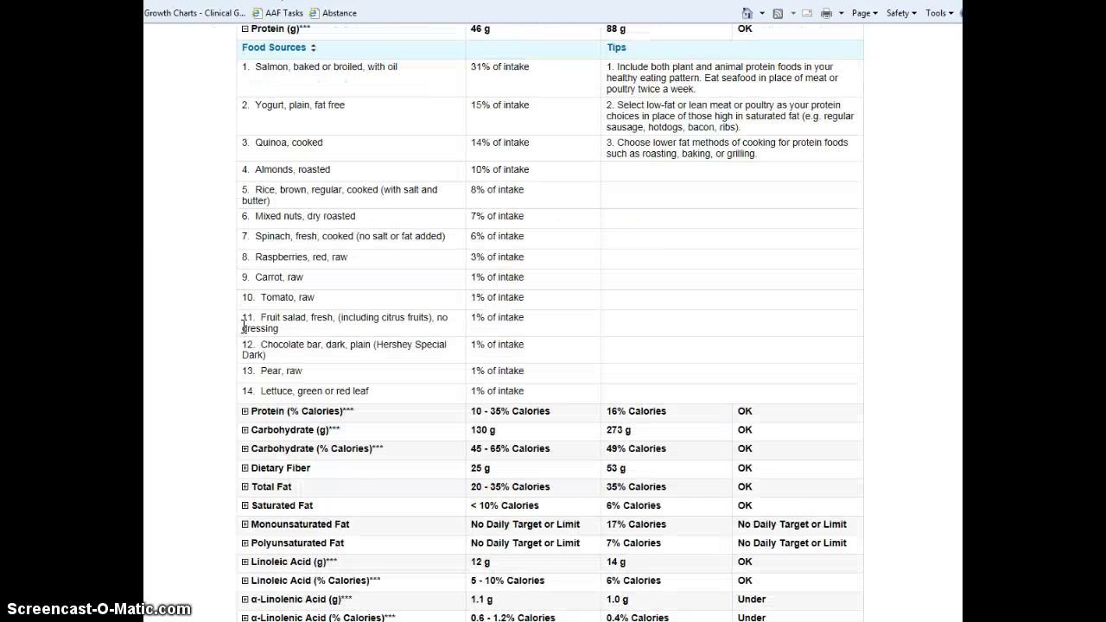
scroll(284, 222, "up", 2)
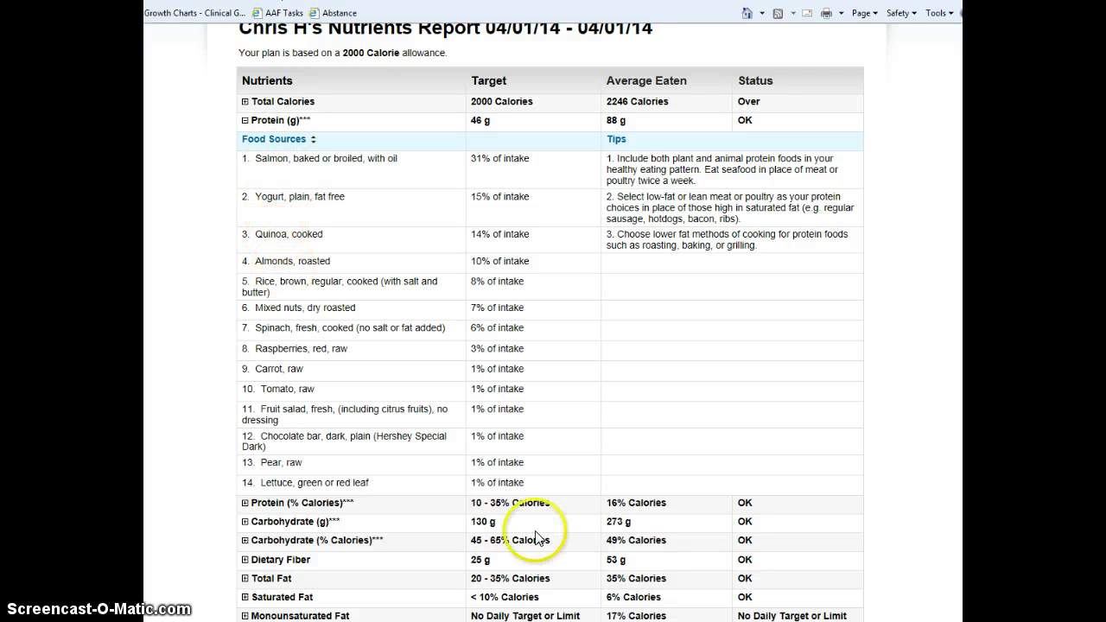
Step: Go back to the Word worksheet and read protein questions 4 to 7 through to the Carbohydrate section
key("alt+Tab")
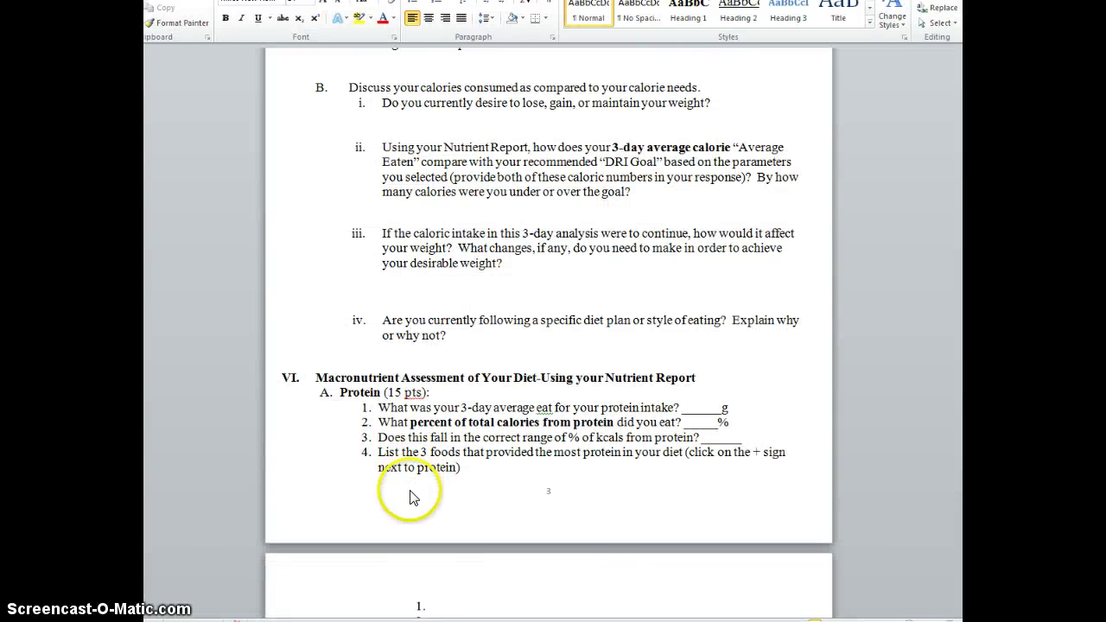
scroll(413, 509, "down", 3)
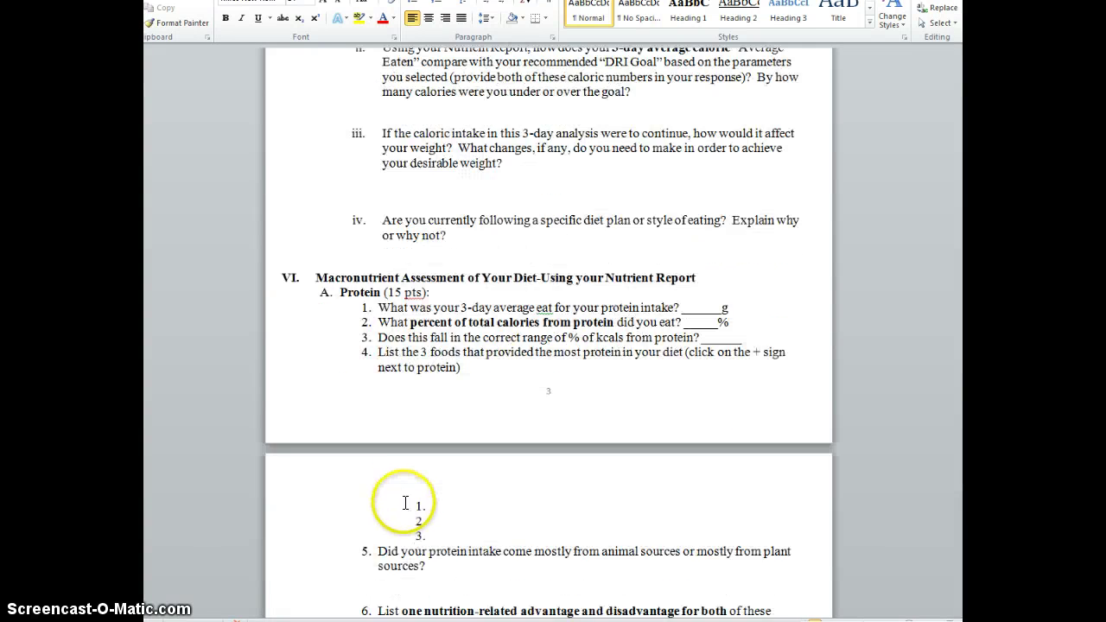
scroll(406, 499, "down", 1)
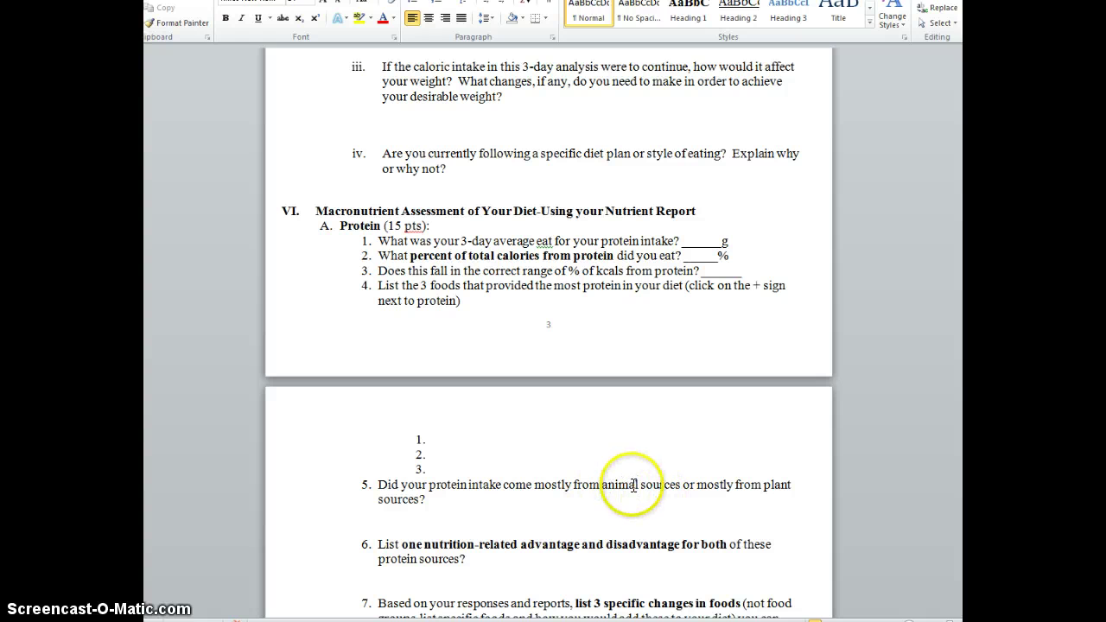
scroll(560, 508, "down", 2)
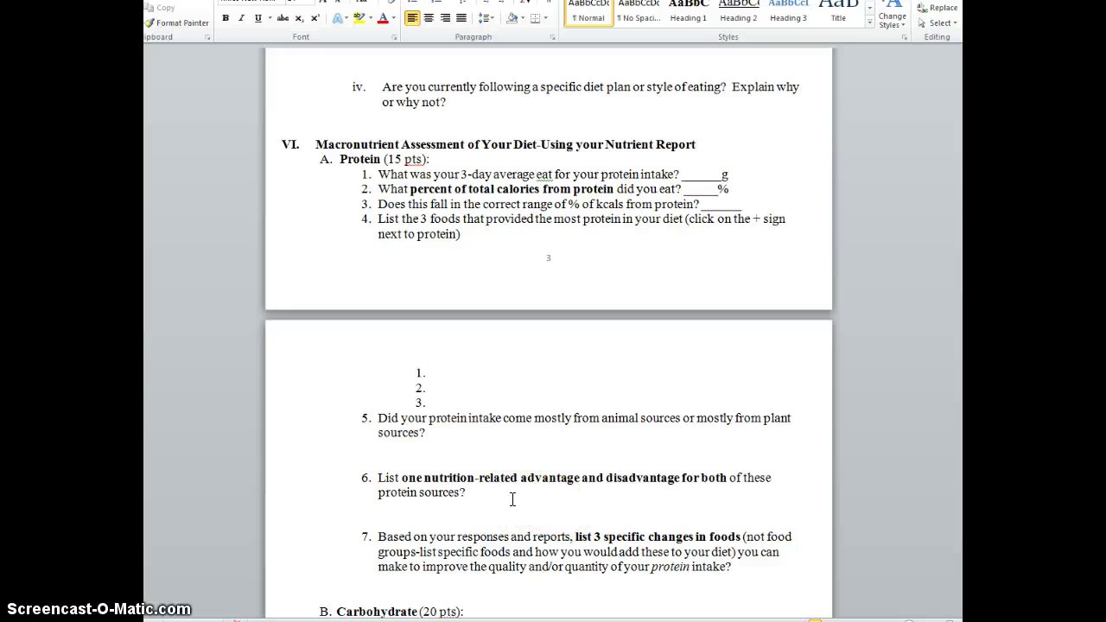
scroll(512, 499, "down", 2)
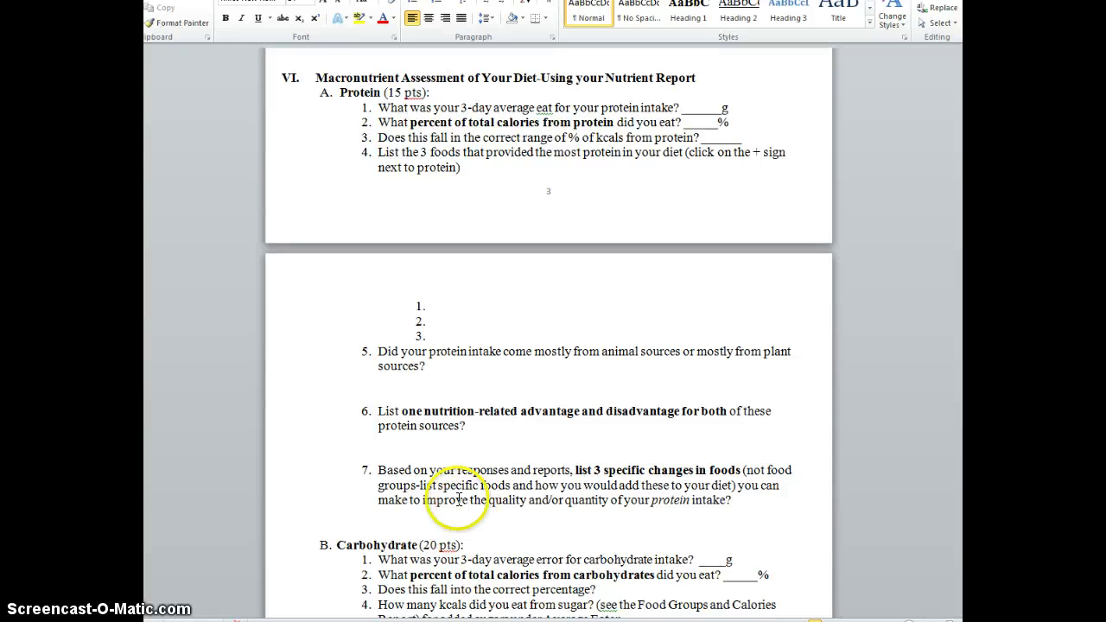
scroll(458, 495, "down", 5)
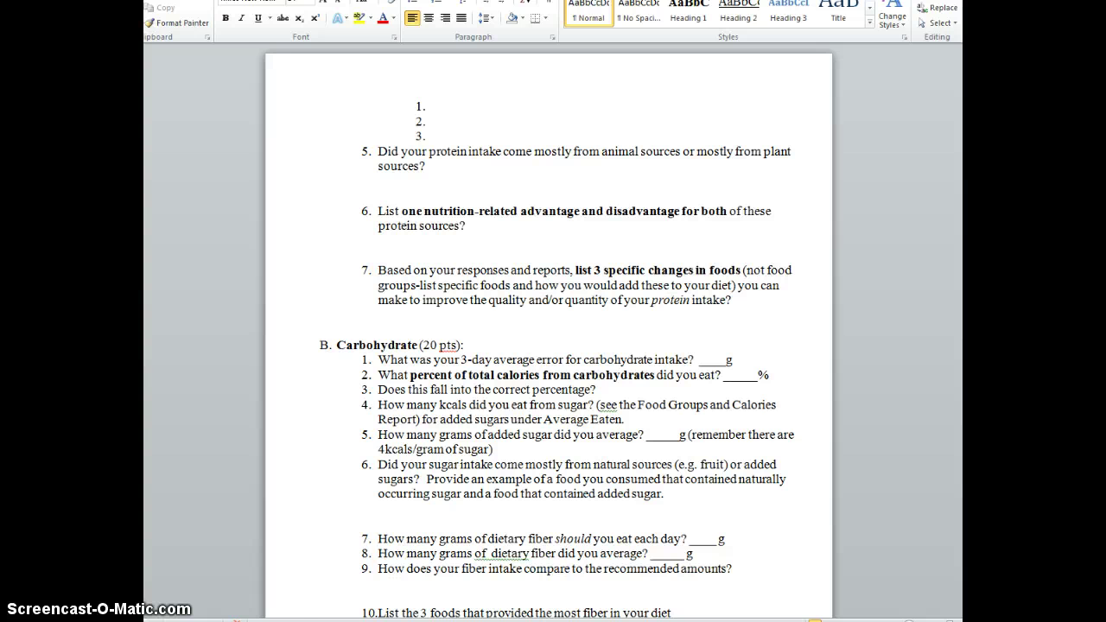
Step: Check the carbohydrate rows in SuperTracker's Nutrients Report, then return to the worksheet's carbohydrate questions in Word
left_click(855, 577)
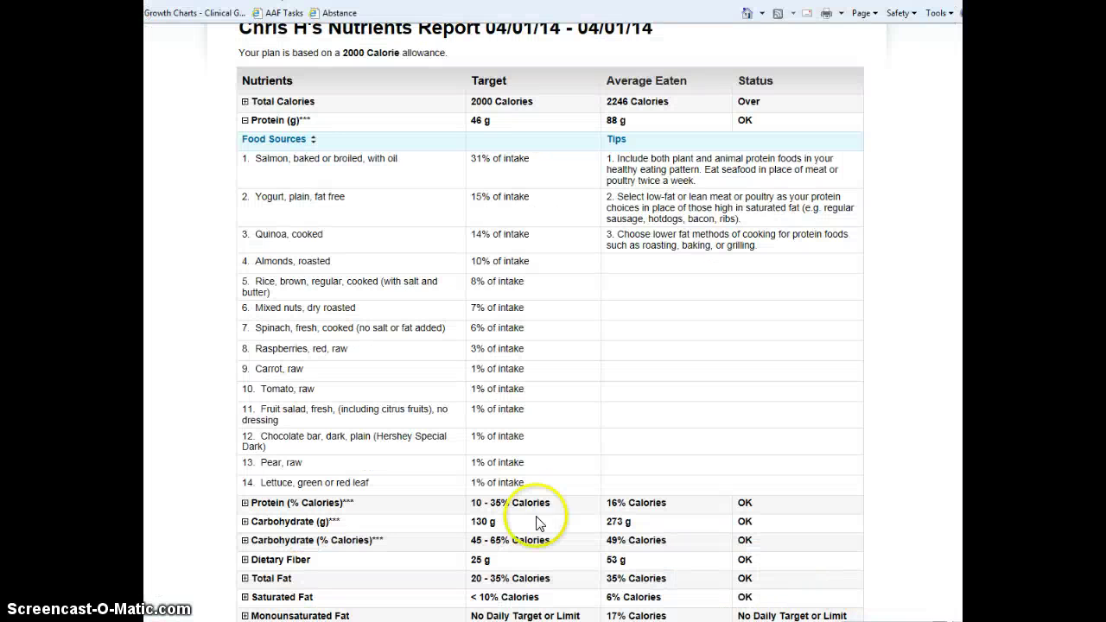
scroll(275, 527, "down", 2)
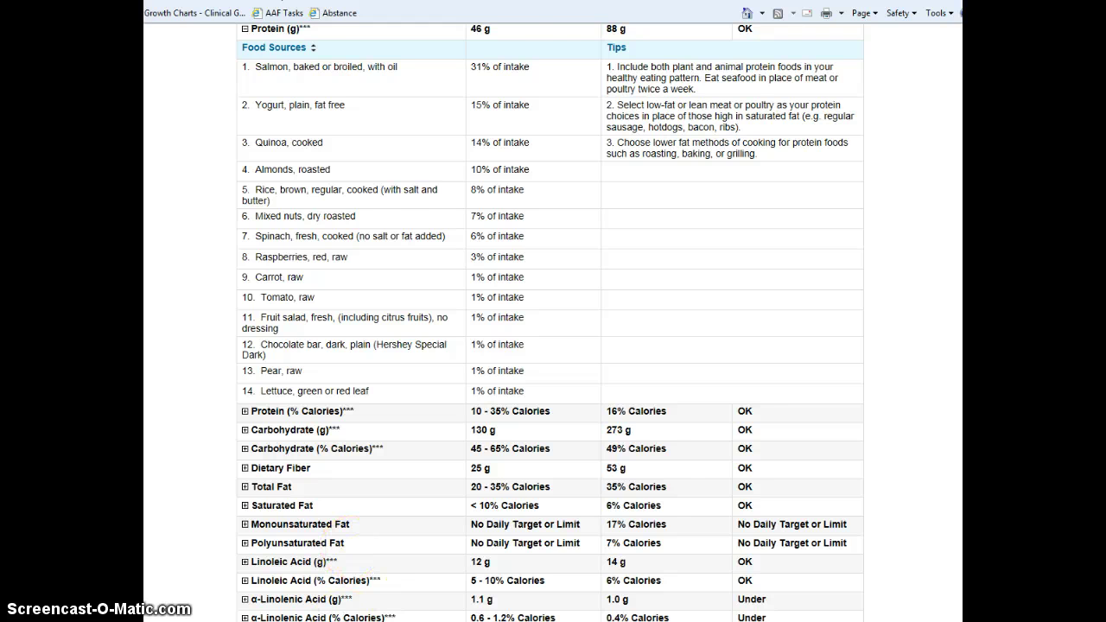
left_click(391, 619)
scroll(462, 467, "down", 1)
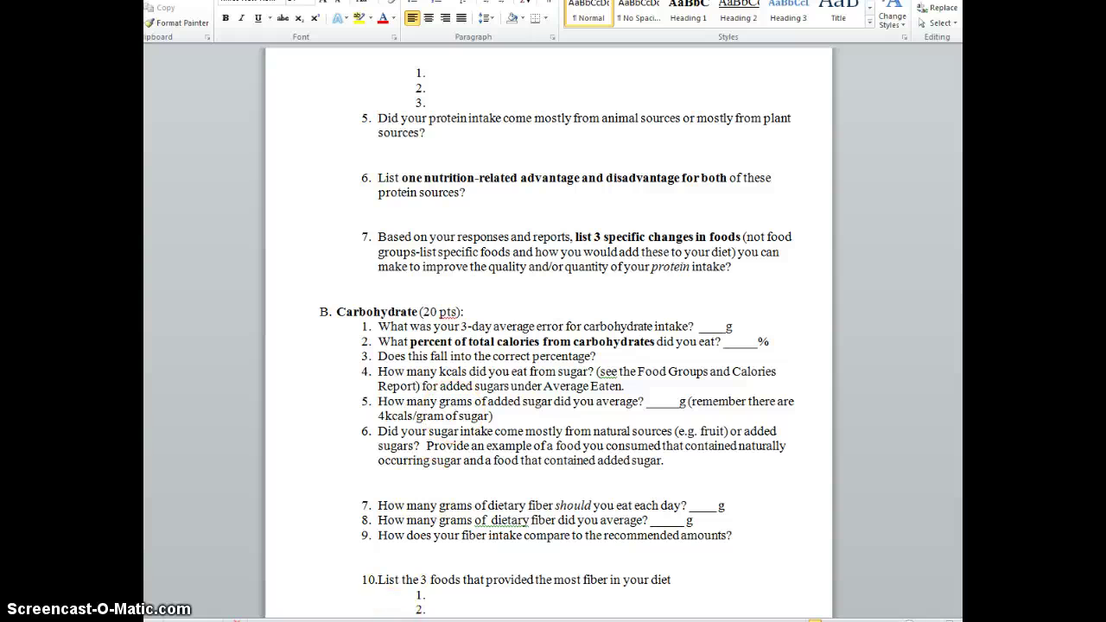
Step: Switch to SuperTracker and generate the Food Groups & Calories Report for 04/01/14 thru 04/01/14
mouse_move(259, 620)
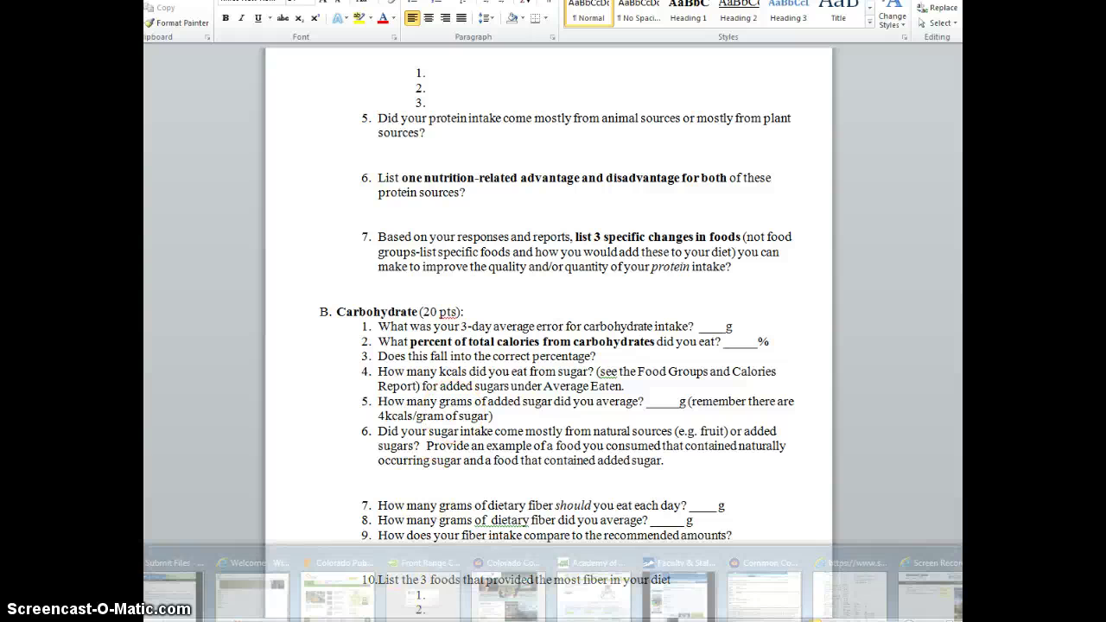
left_click(838, 592)
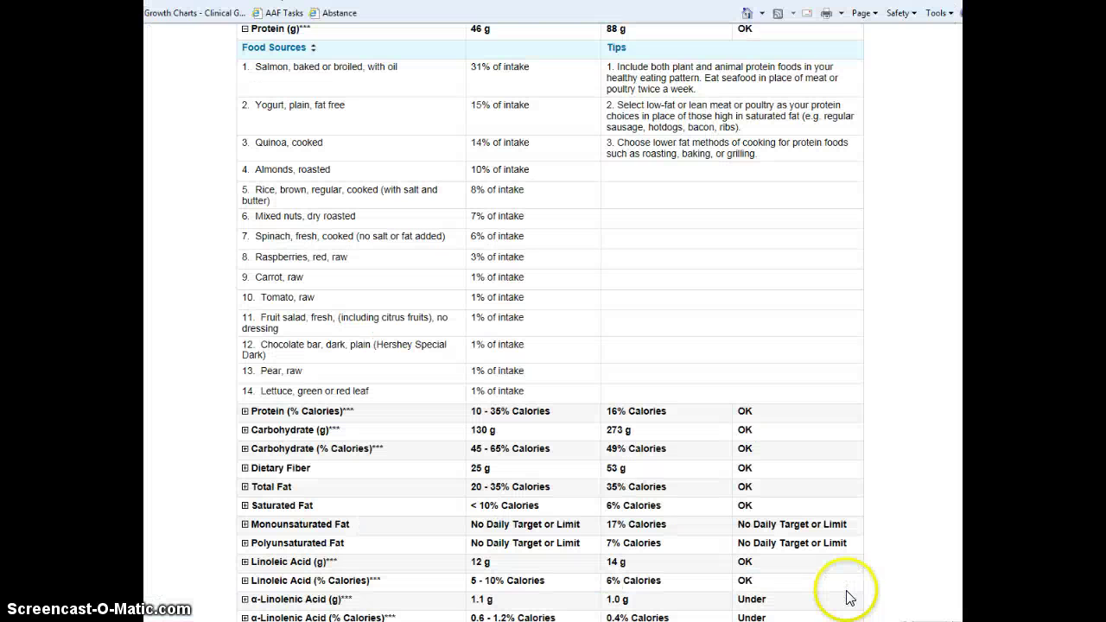
scroll(728, 334, "up", 10)
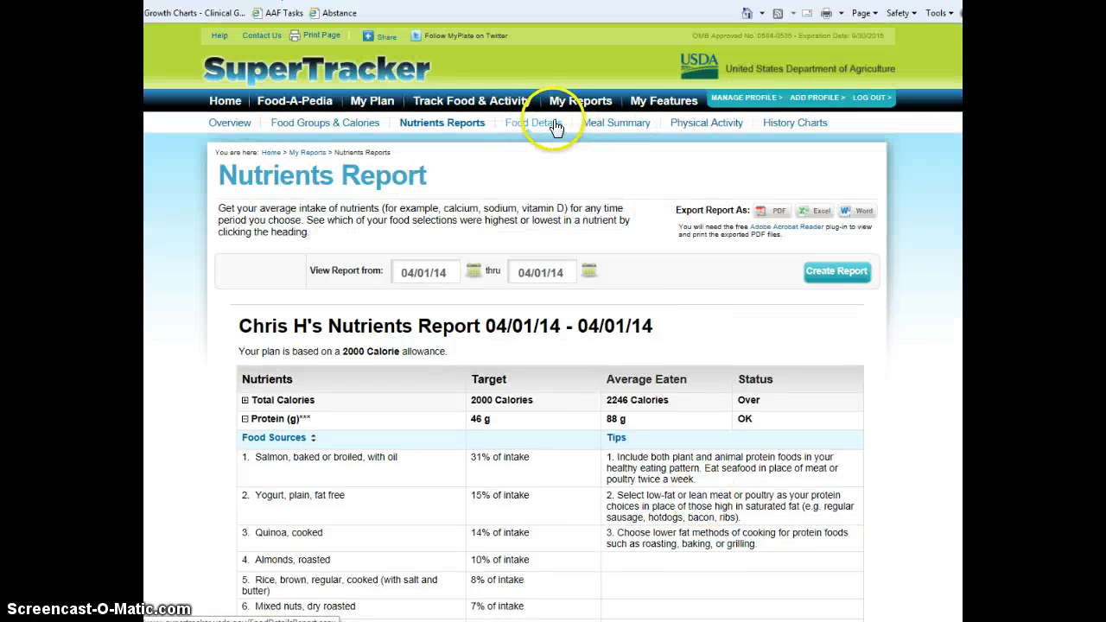
left_click(296, 126)
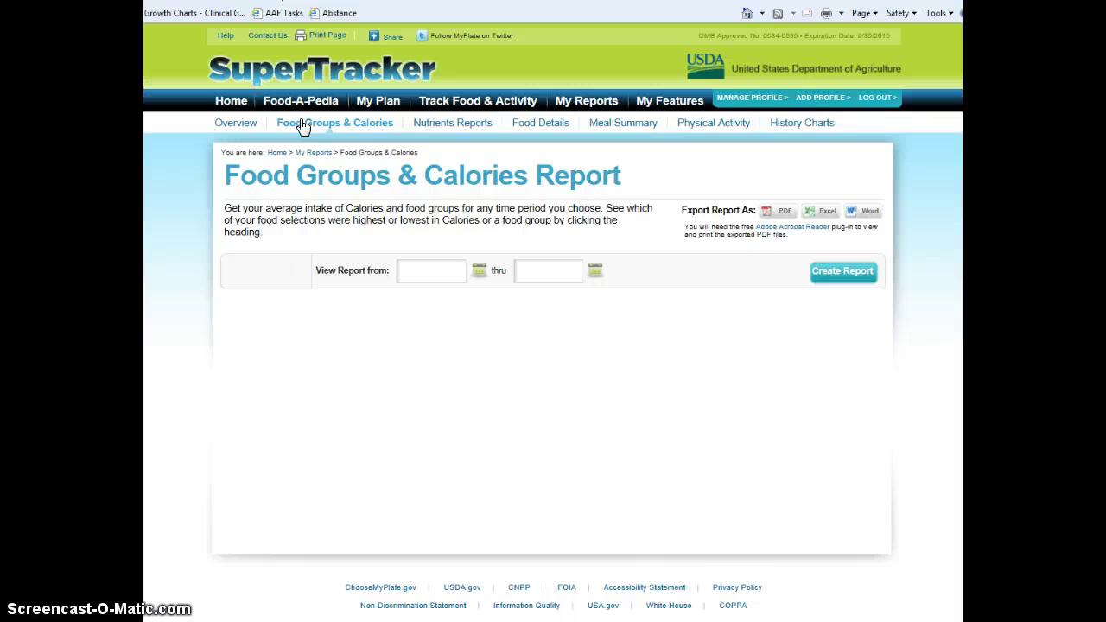
left_click(480, 272)
left_click(519, 251)
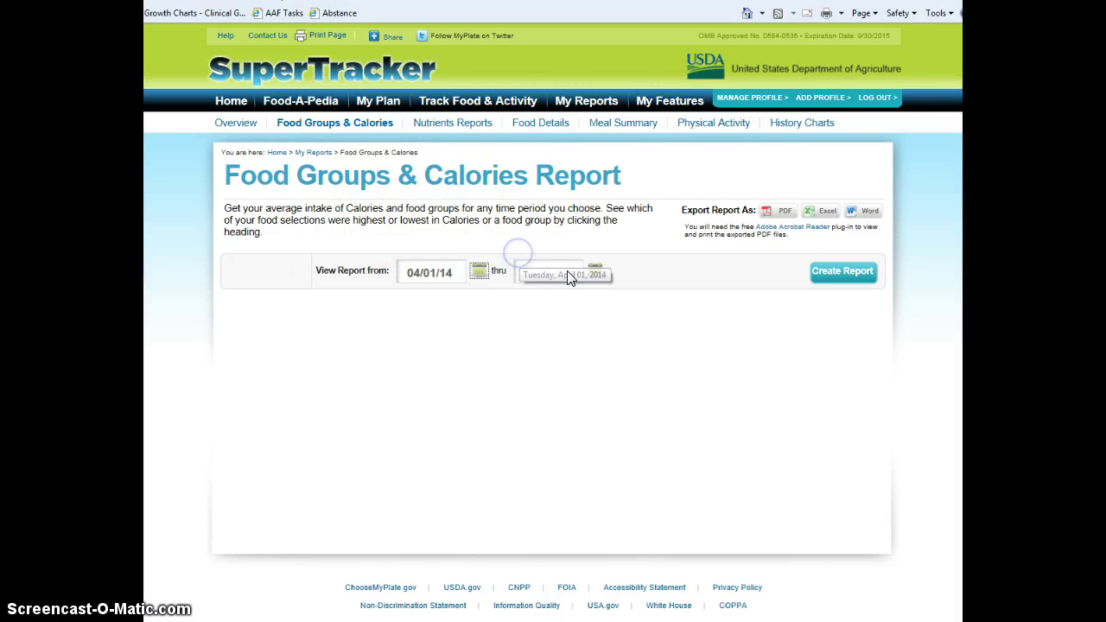
left_click(594, 270)
left_click(642, 252)
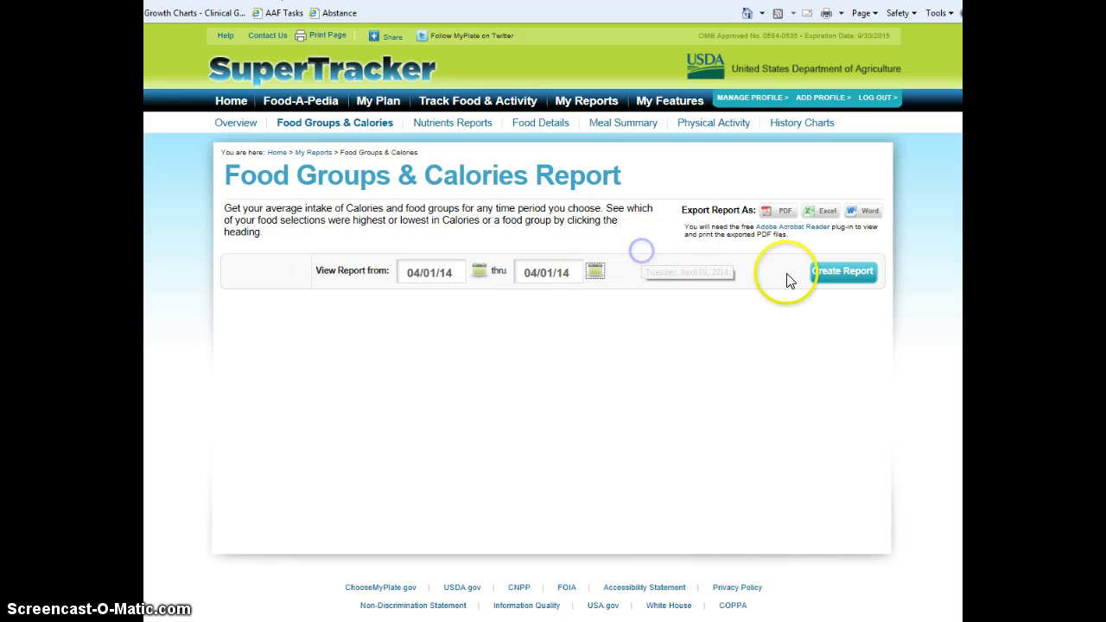
left_click(851, 271)
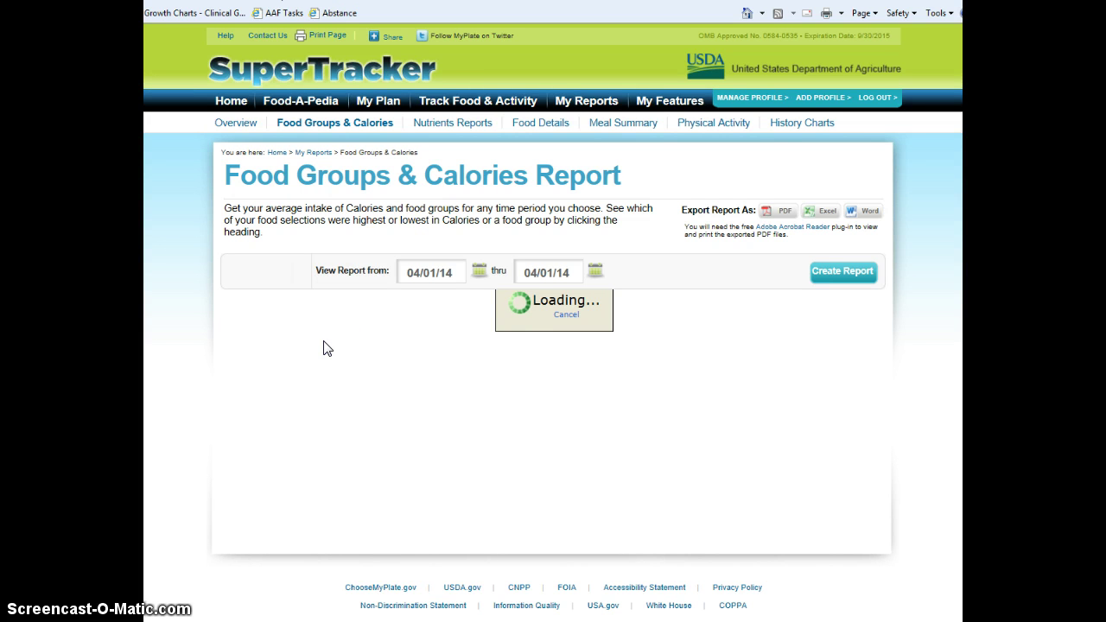
Step: Expand Added Sugars under Empty Calories to examine its food sources, then read the worksheet's added sugar and fiber questions in Word
scroll(325, 347, "down", 5)
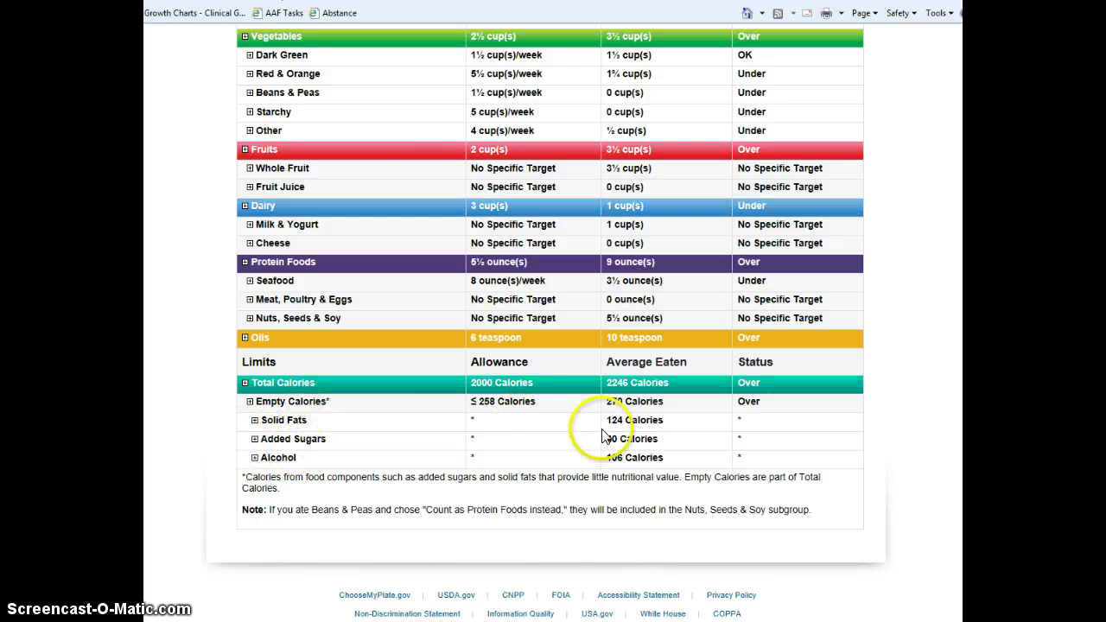
left_click(255, 439)
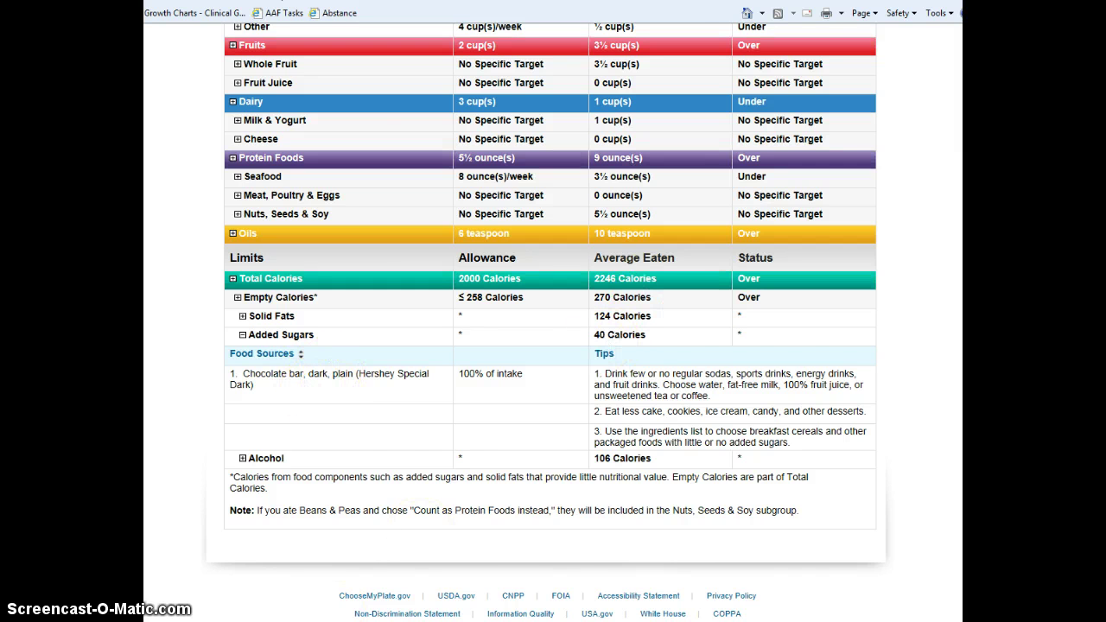
left_click(338, 620)
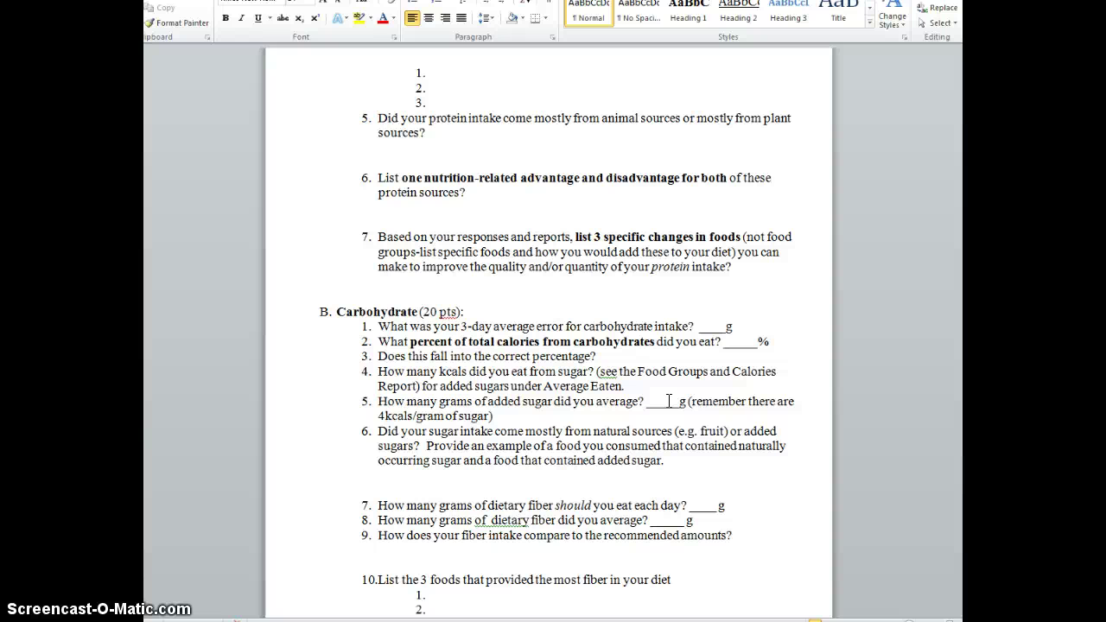
scroll(449, 483, "down", 2)
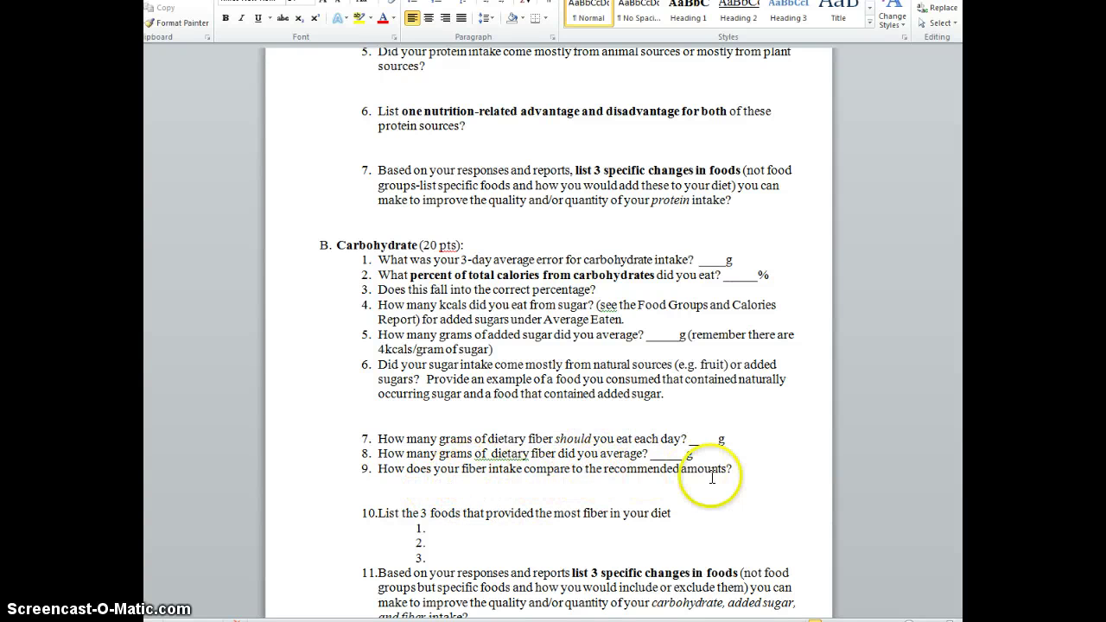
scroll(480, 517, "down", 1)
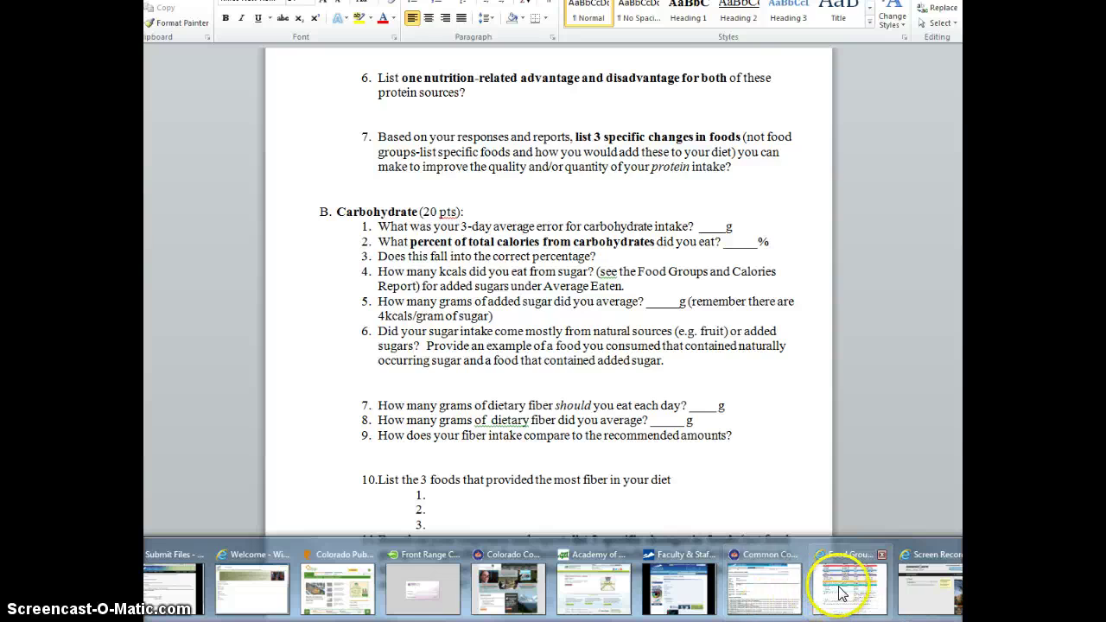
Step: Return to SuperTracker and generate the Nutrients Report for 04/01/14 thru 04/01/14
left_click(834, 592)
scroll(568, 233, "up", 5)
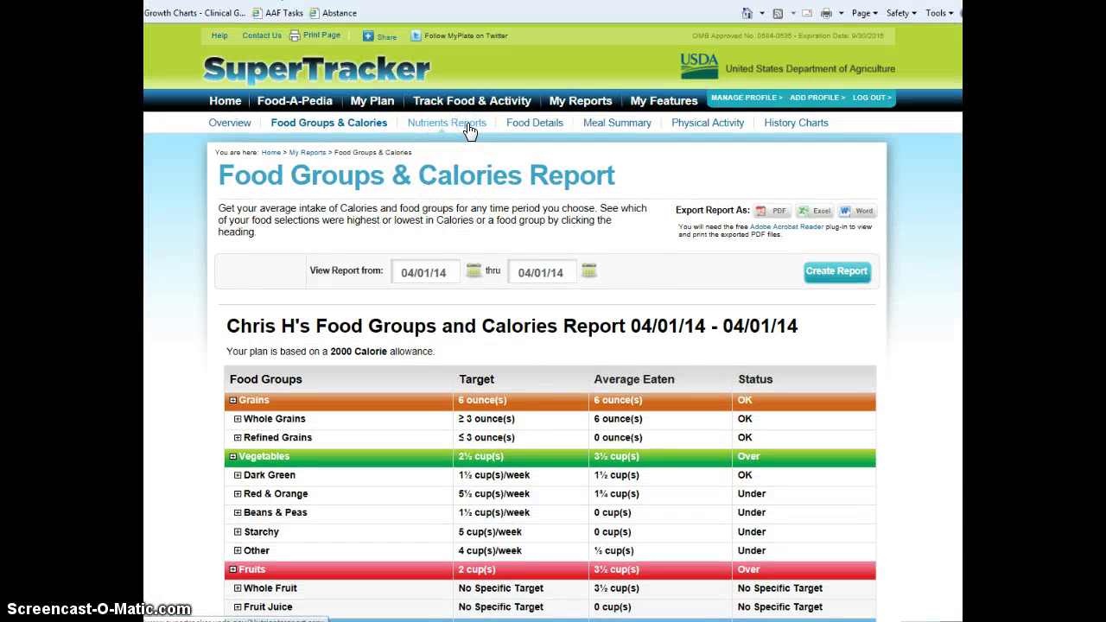
left_click(447, 122)
left_click(477, 272)
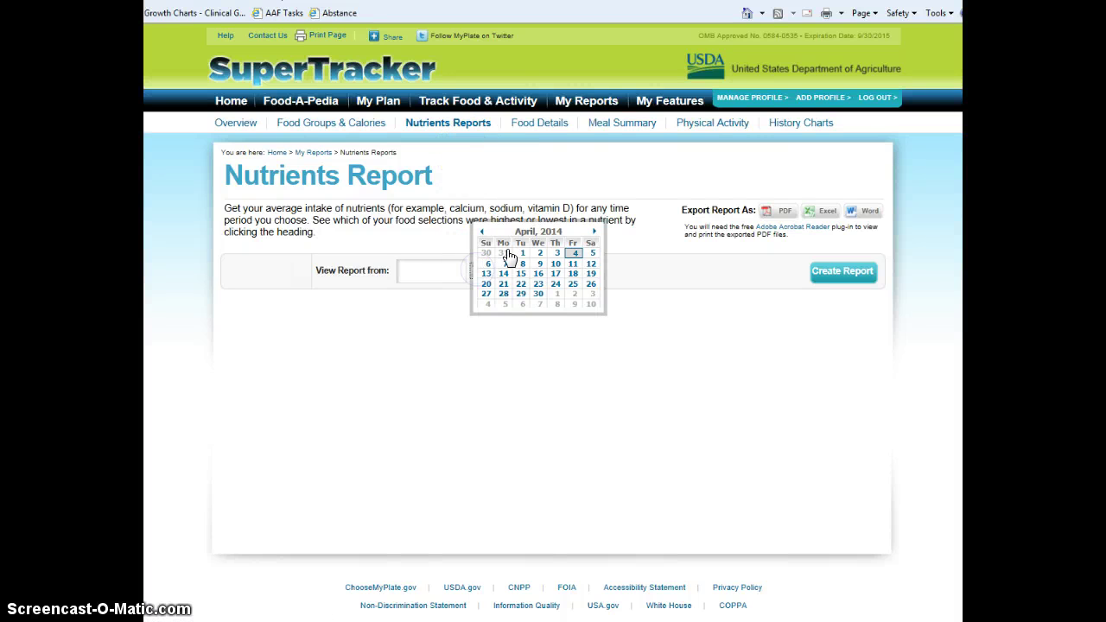
left_click(521, 253)
left_click(593, 272)
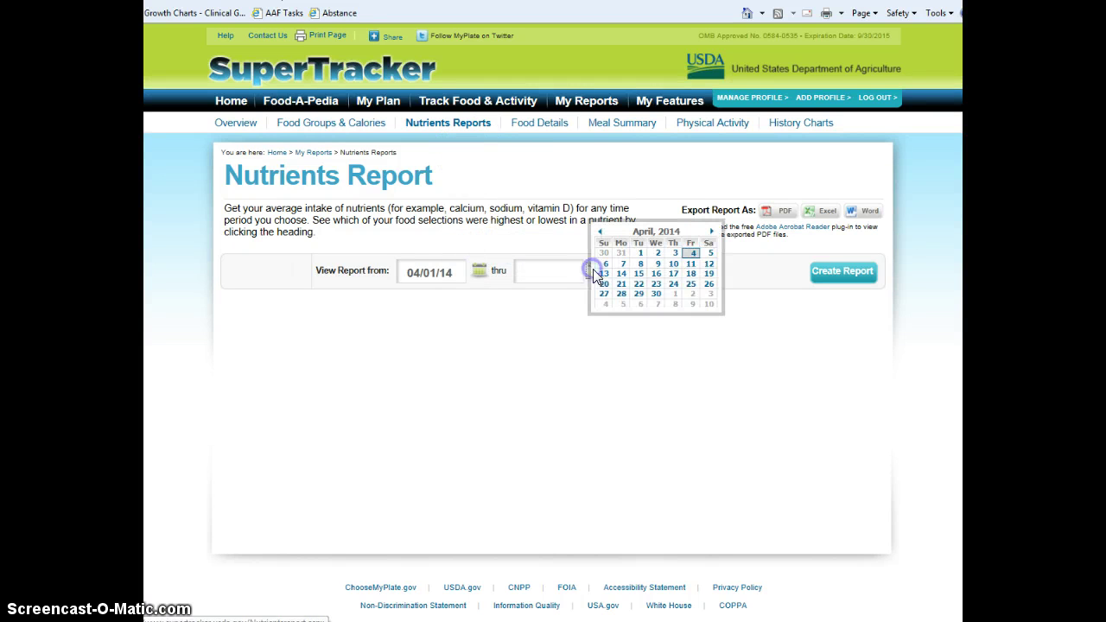
left_click(640, 252)
left_click(849, 271)
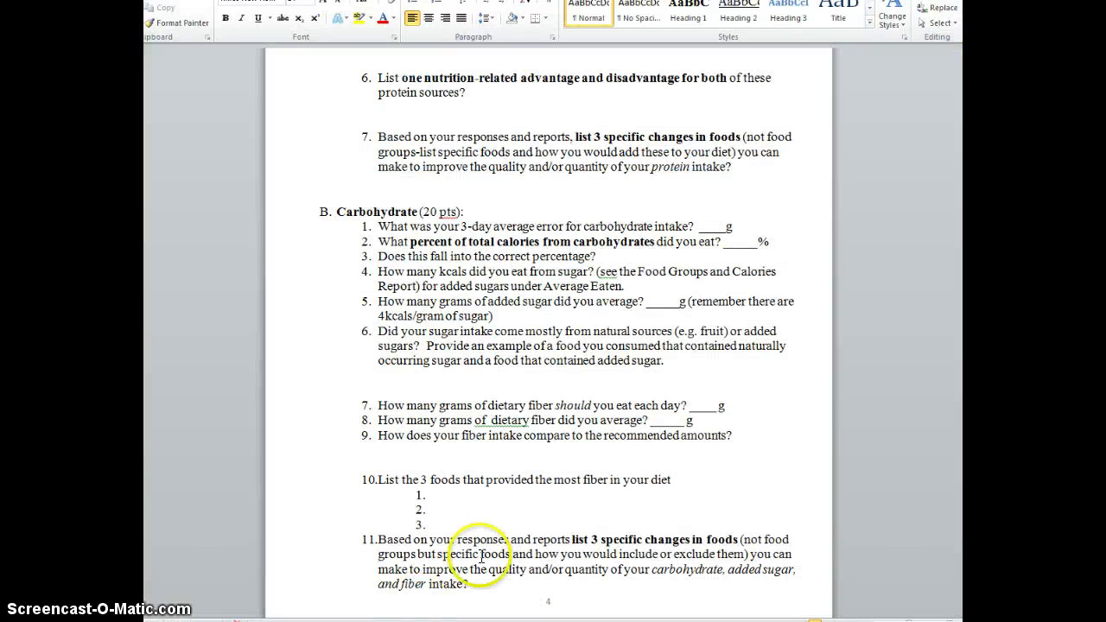
Step: Read the worksheet's Fat and Cholesterol and Sodium questions, continuing to the Micronutrient Assessment of Your Diet chart
scroll(481, 557, "down", 8)
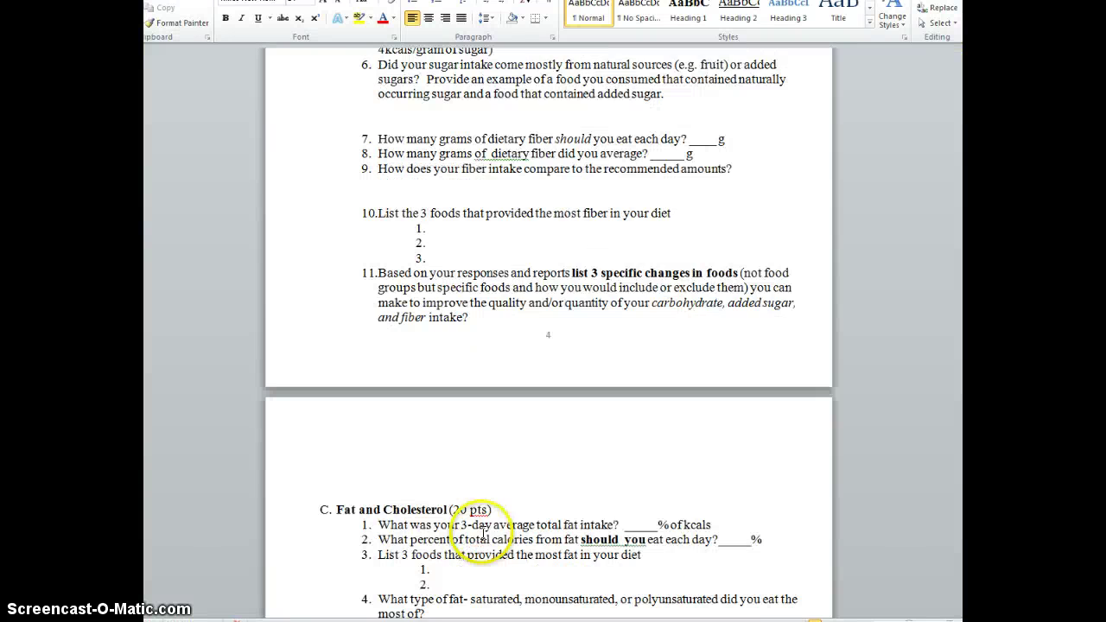
scroll(481, 536, "down", 4)
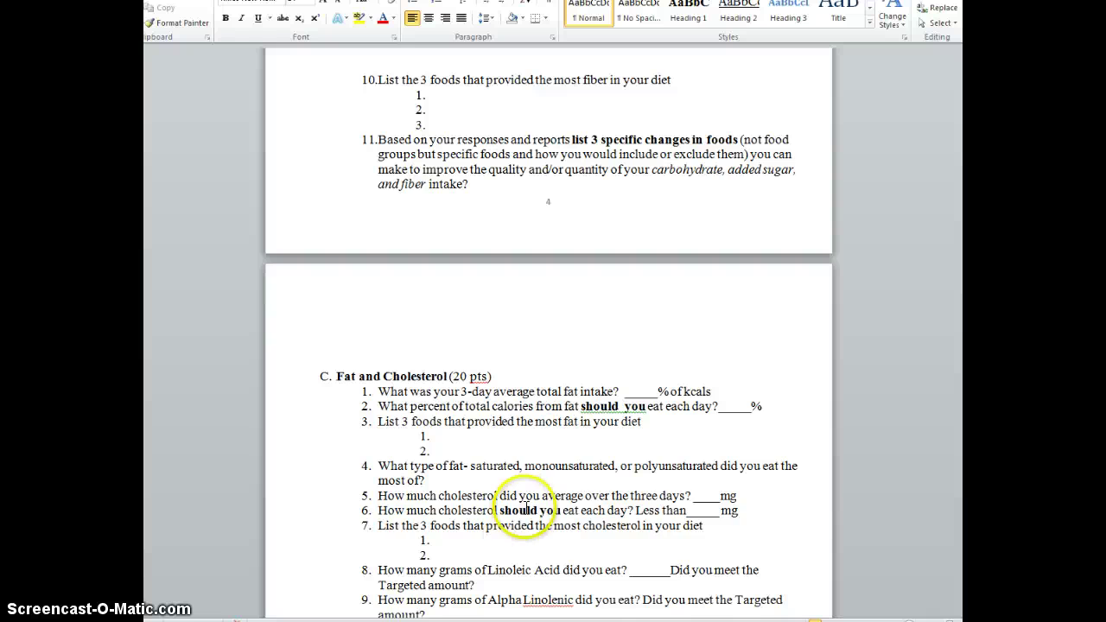
scroll(510, 510, "down", 2)
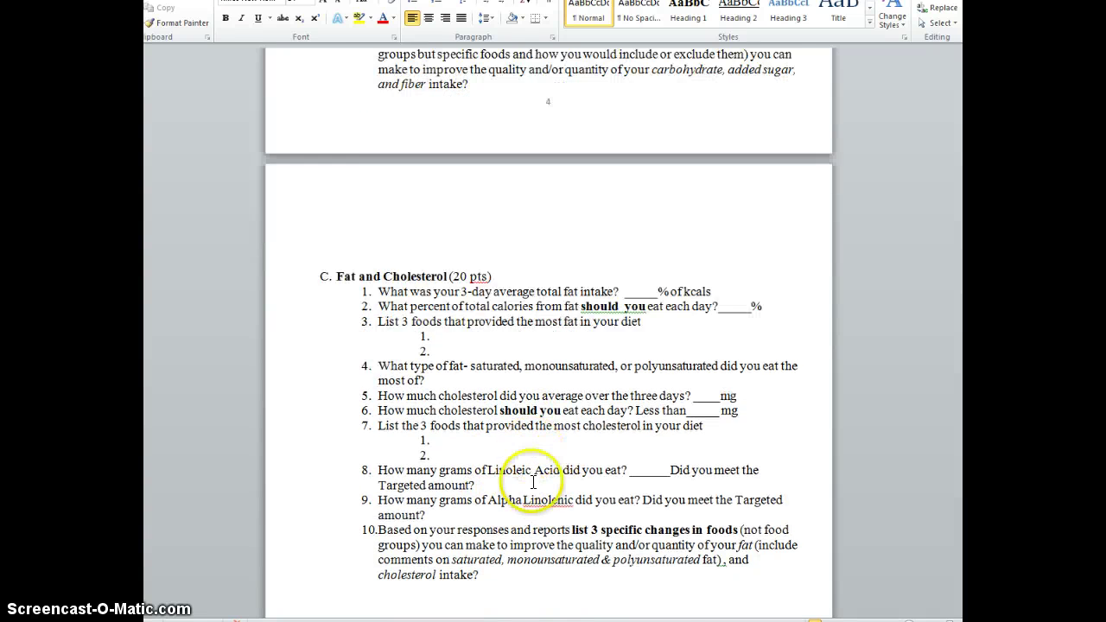
scroll(530, 474, "down", 3)
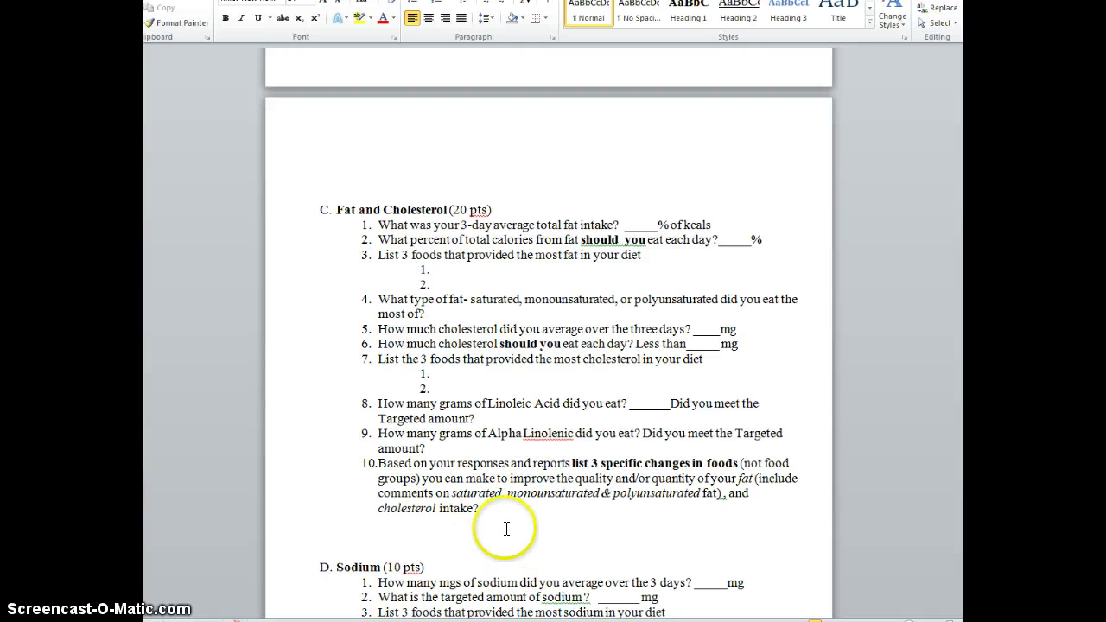
scroll(495, 515, "down", 3)
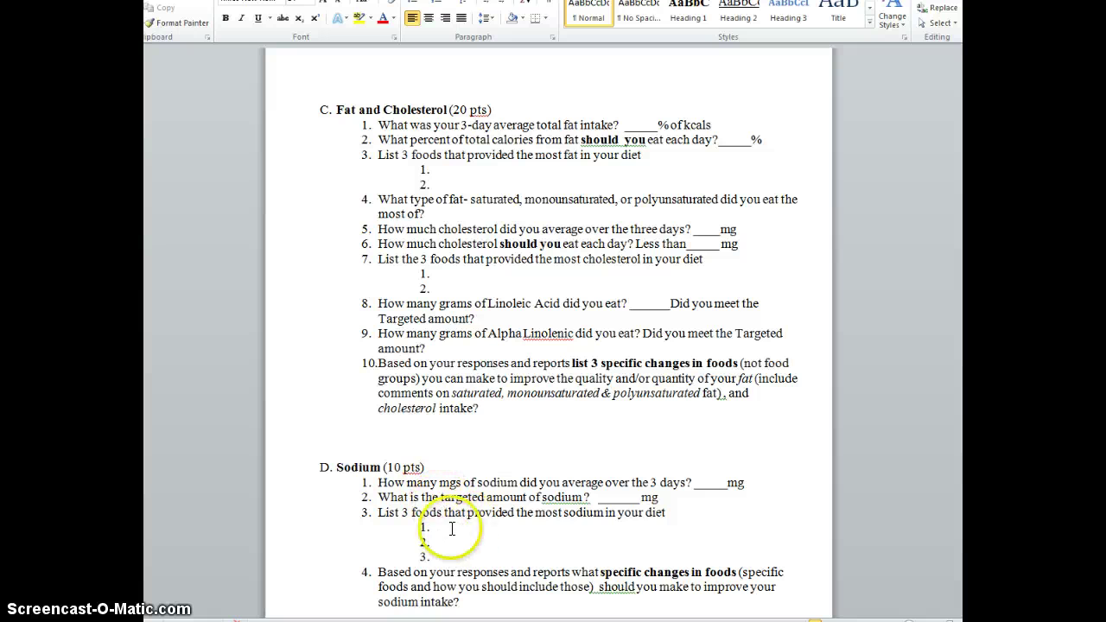
scroll(444, 518, "down", 6)
scroll(444, 532, "down", 12)
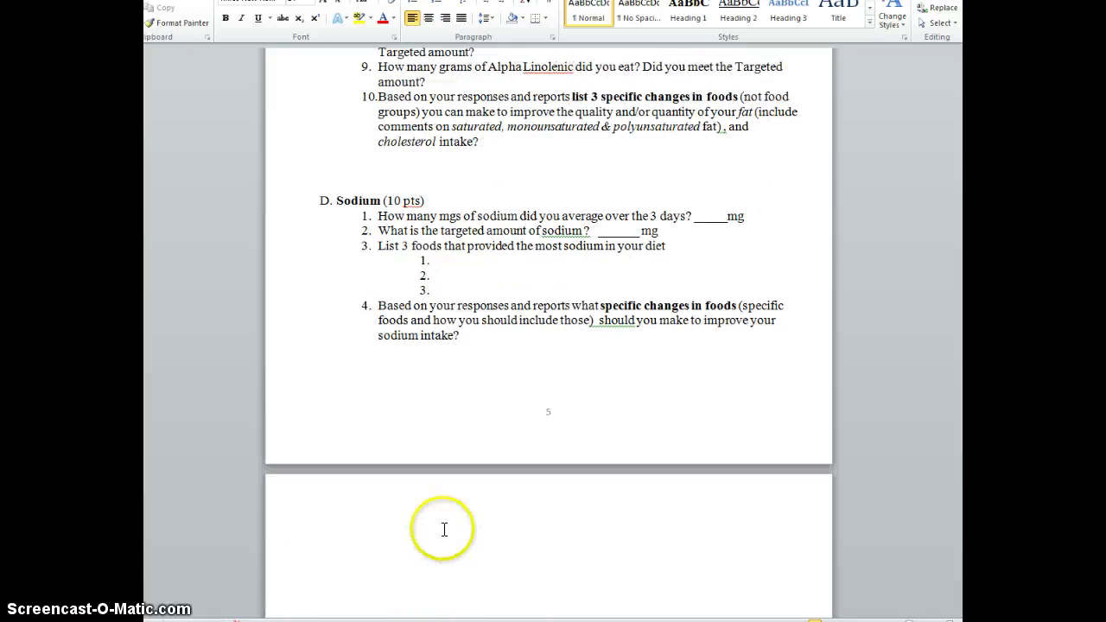
scroll(442, 529, "down", 2)
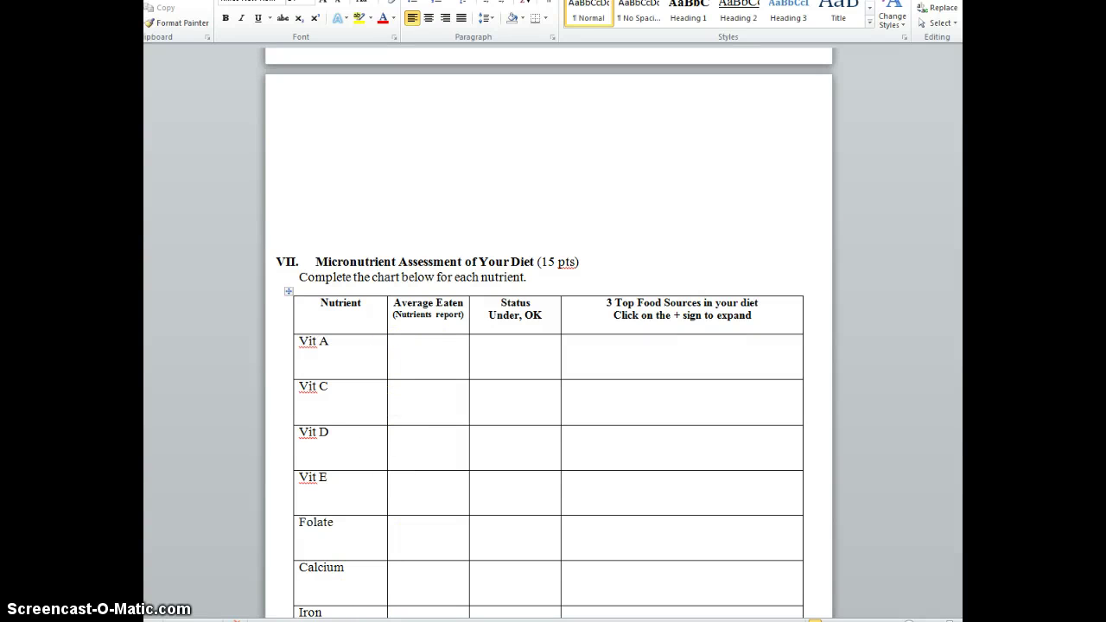
Step: Switch to SuperTracker and examine the Minerals and Vitamins rows in the Nutrients Report
mouse_move(816, 620)
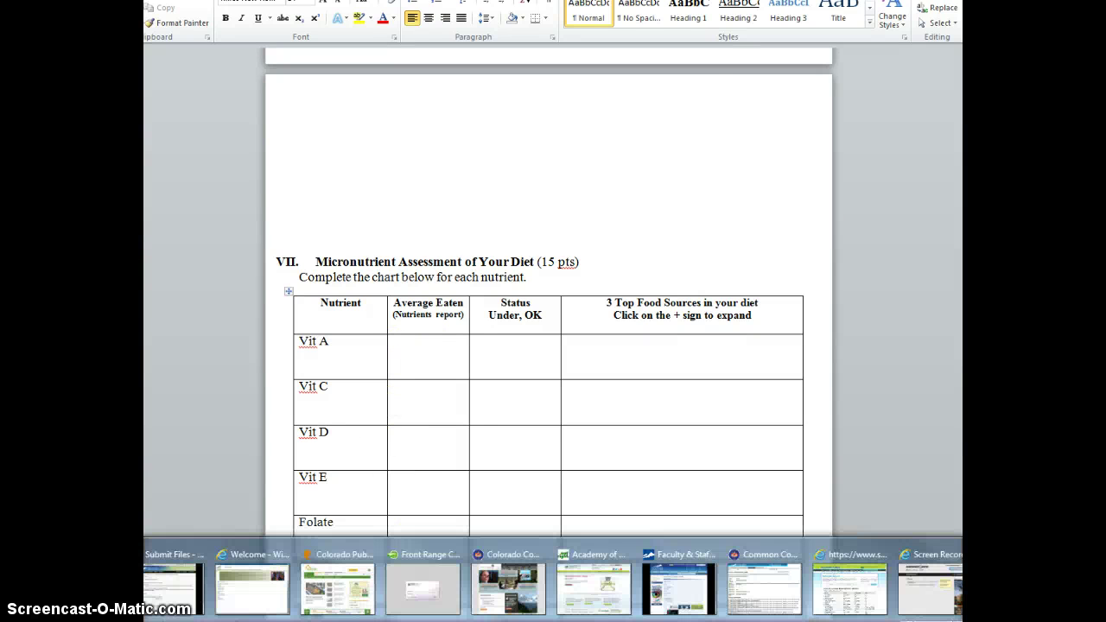
mouse_move(839, 589)
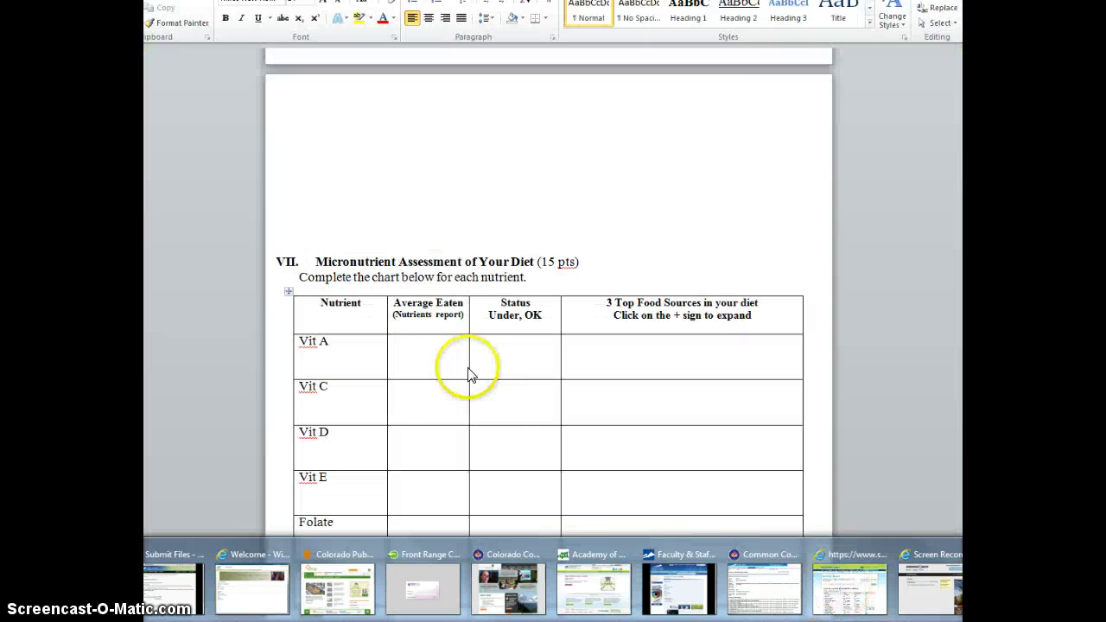
left_click(851, 587)
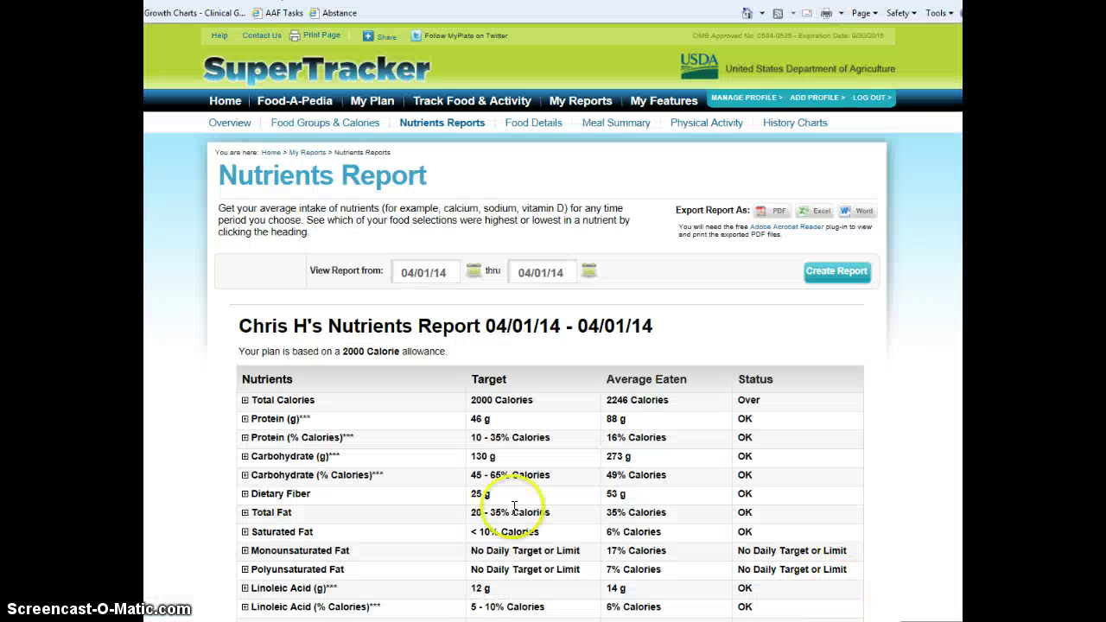
scroll(501, 492, "down", 5)
scroll(490, 489, "down", 3)
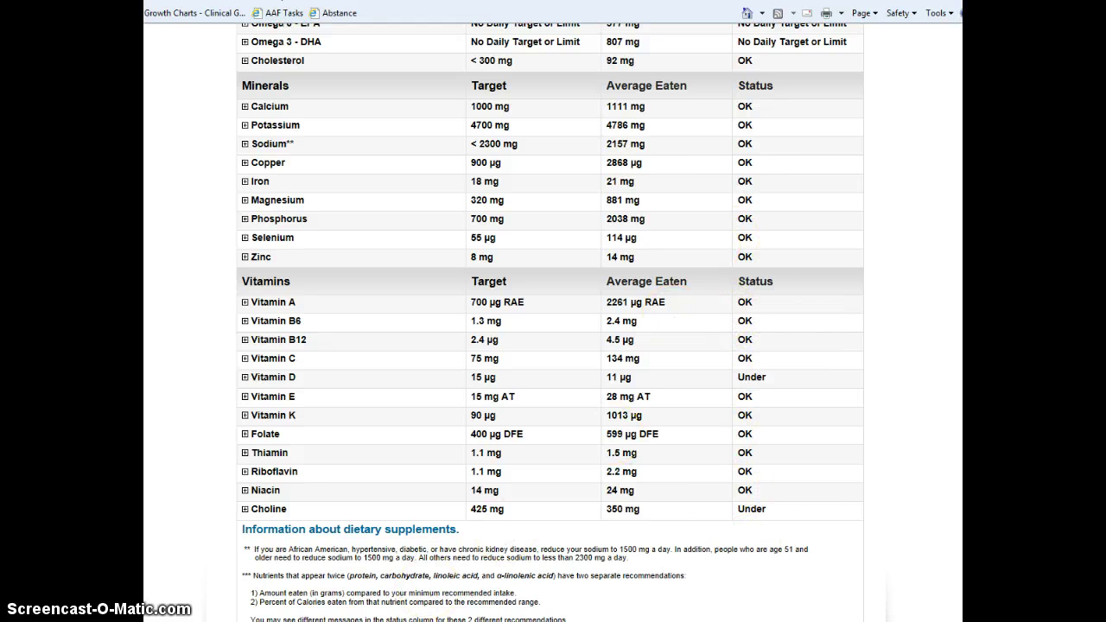
Step: Check the worksheet's micronutrient chart in Word, then expand Vitamin A in SuperTracker's Nutrients Report to examine its food sources
key("alt+Tab")
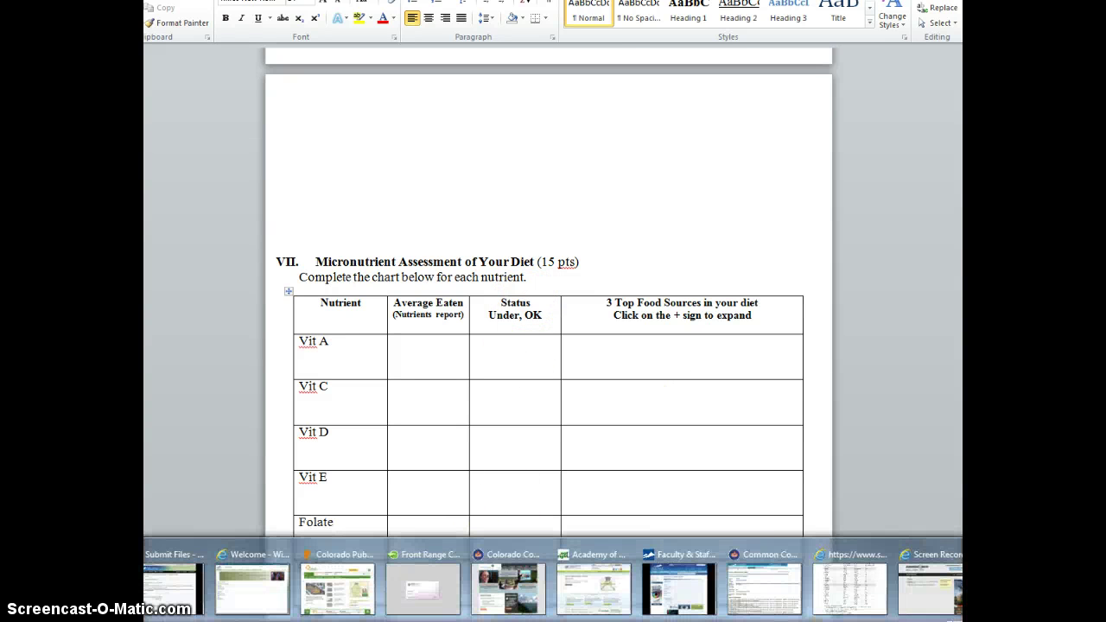
left_click(837, 578)
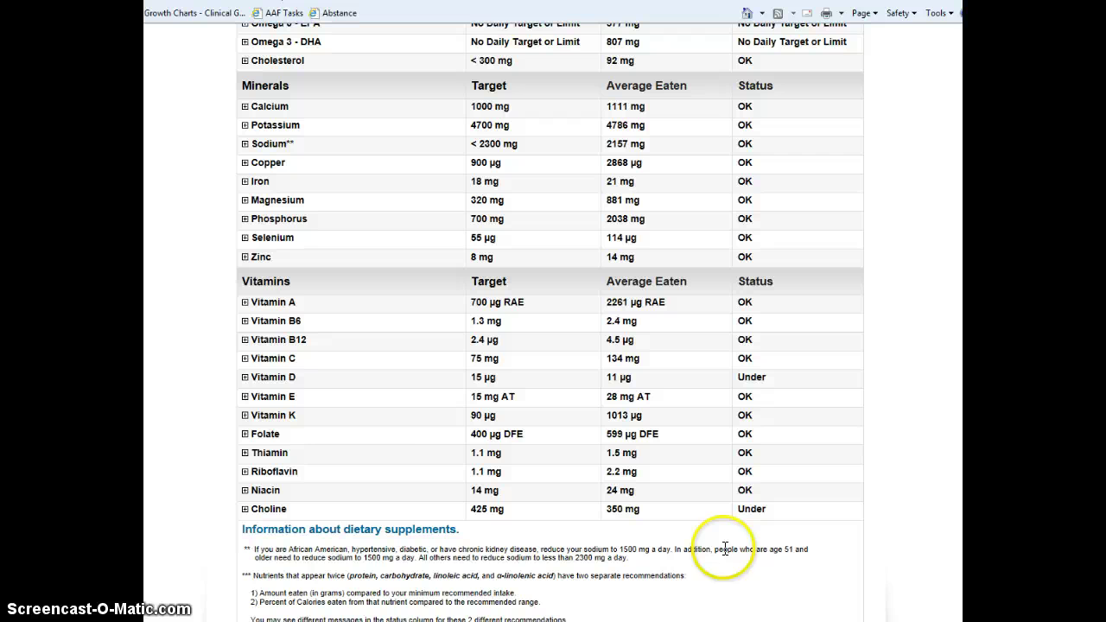
left_click(245, 304)
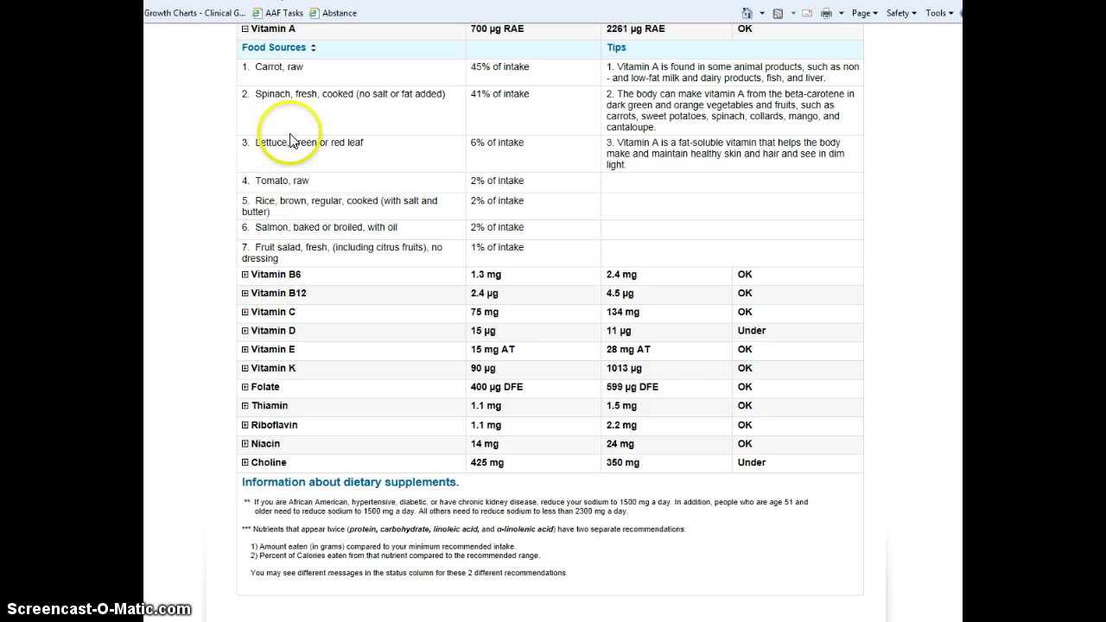
scroll(292, 148, "up", 2)
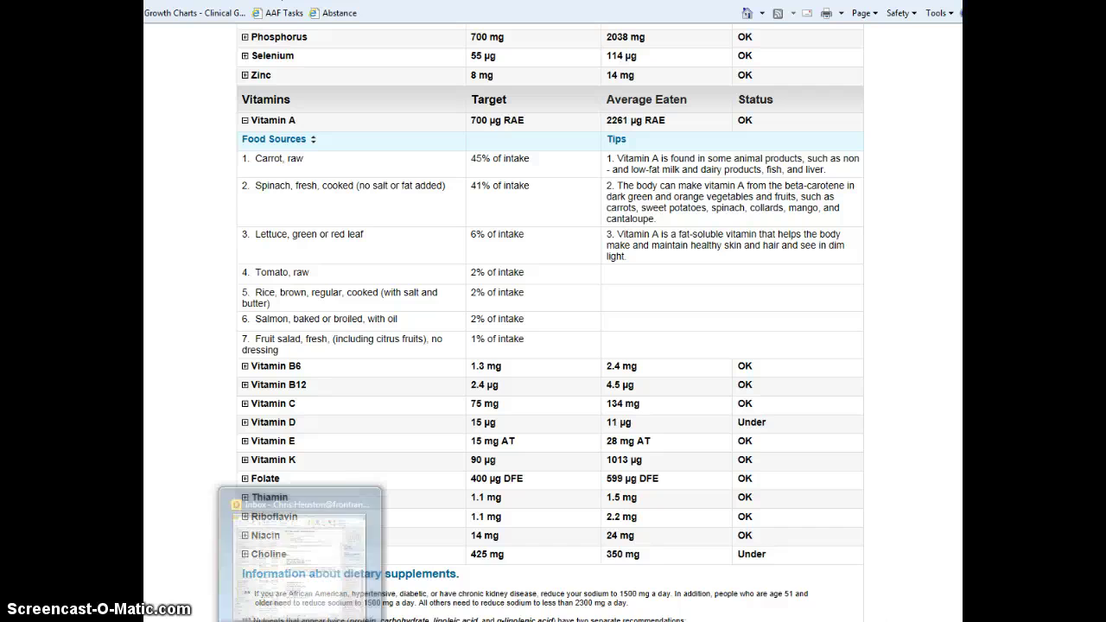
Step: Return to Word and review the micronutrient chart from Vit A to Zinc, then read part B on nutrients with "Under" status
mouse_move(343, 618)
left_click(345, 561)
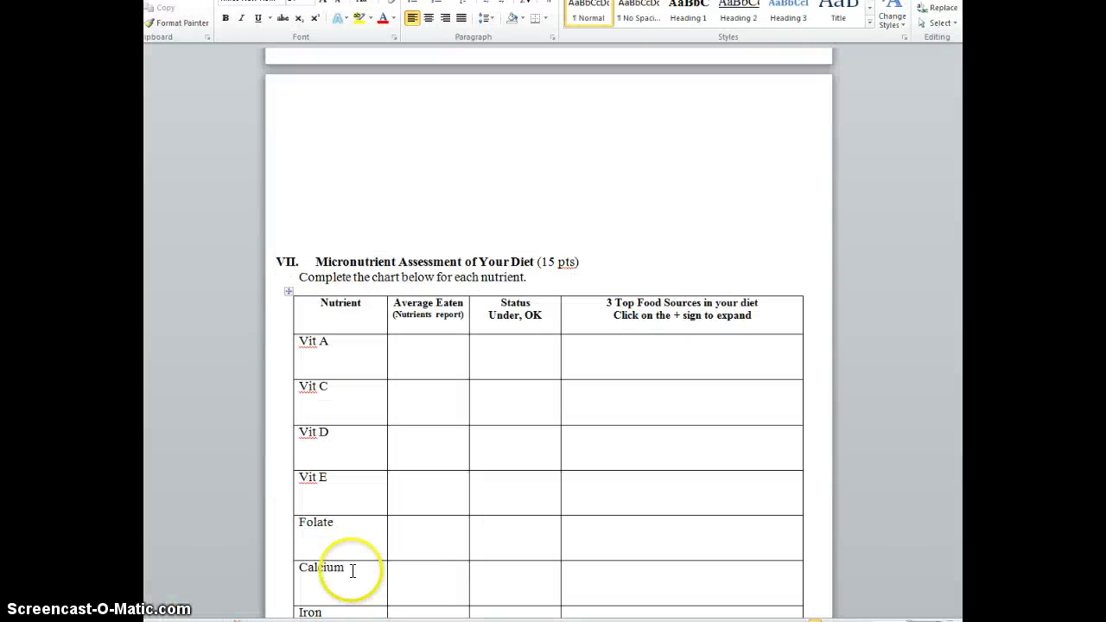
scroll(385, 443, "down", 5)
scroll(385, 444, "down", 8)
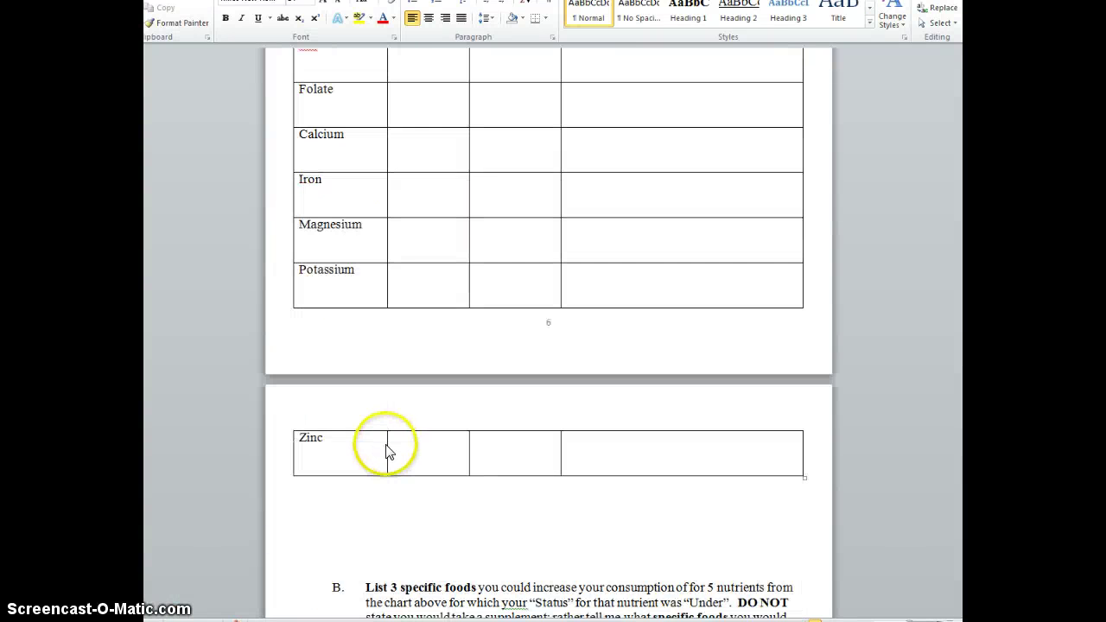
scroll(562, 329, "up", 11)
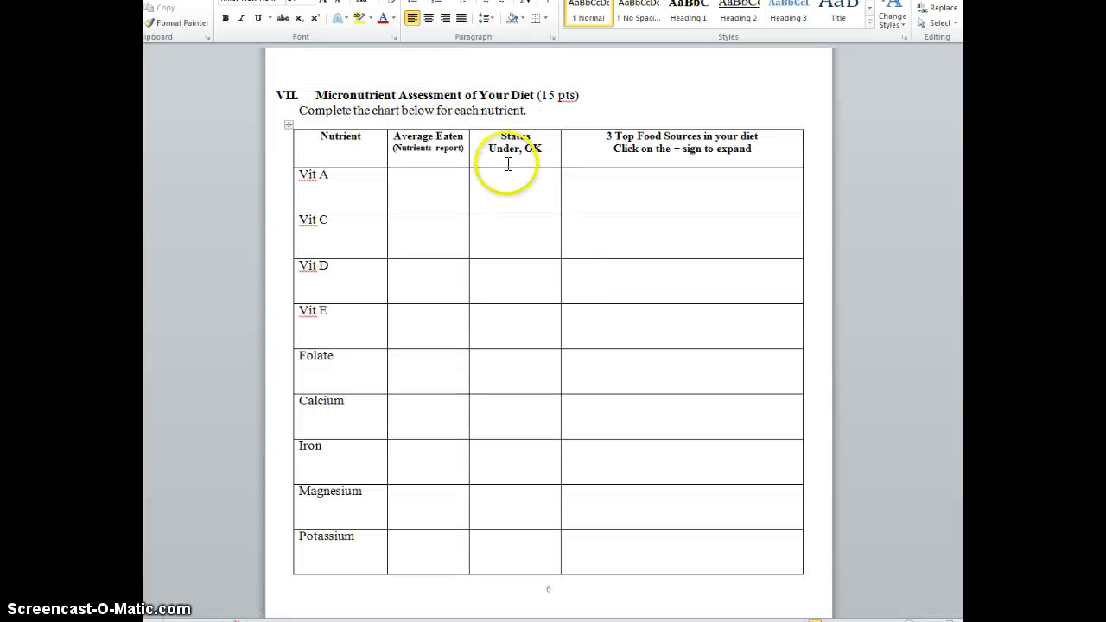
scroll(500, 474, "down", 7)
scroll(499, 493, "down", 3)
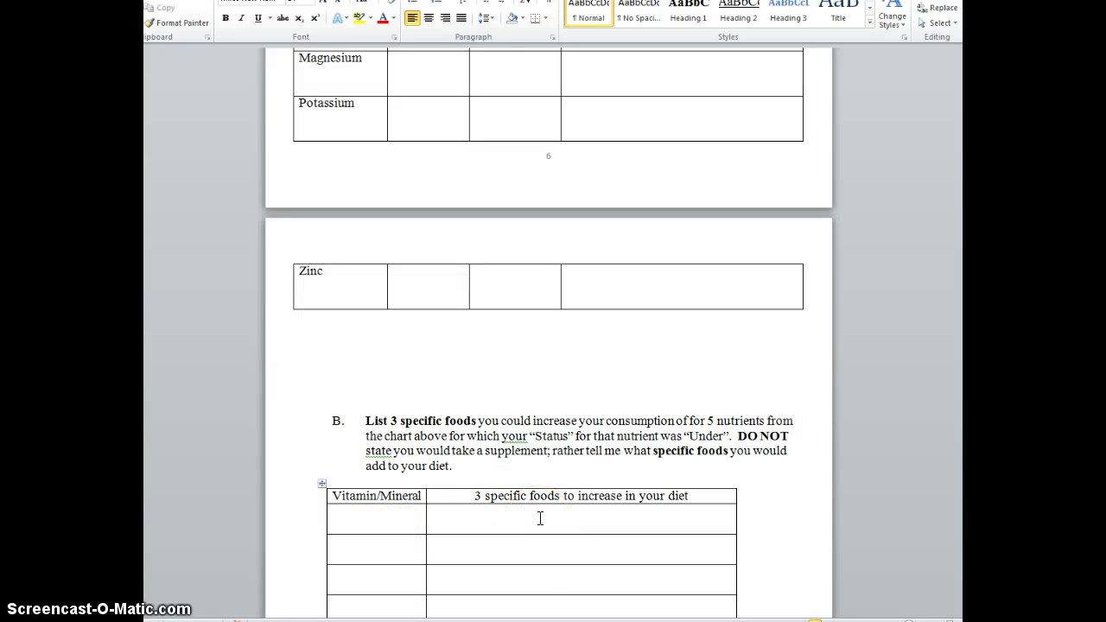
Step: Switch to SuperTracker and expand Vitamin D in the Nutrients Report to examine its food sources and tips
mouse_move(518, 620)
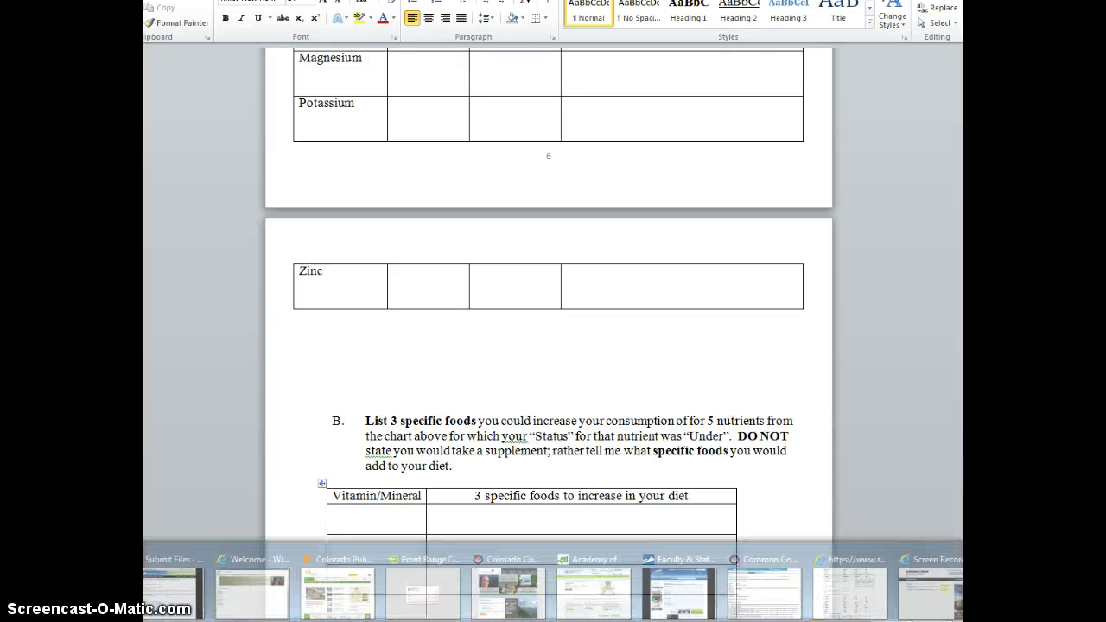
left_click(851, 600)
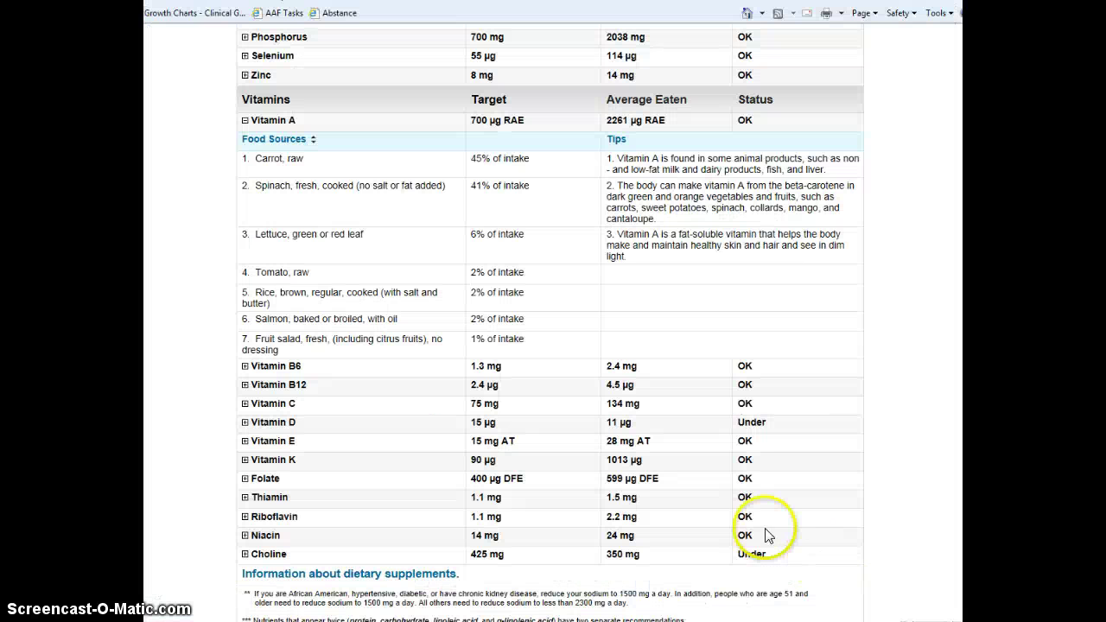
scroll(760, 519, "up", 3)
scroll(777, 437, "down", 3)
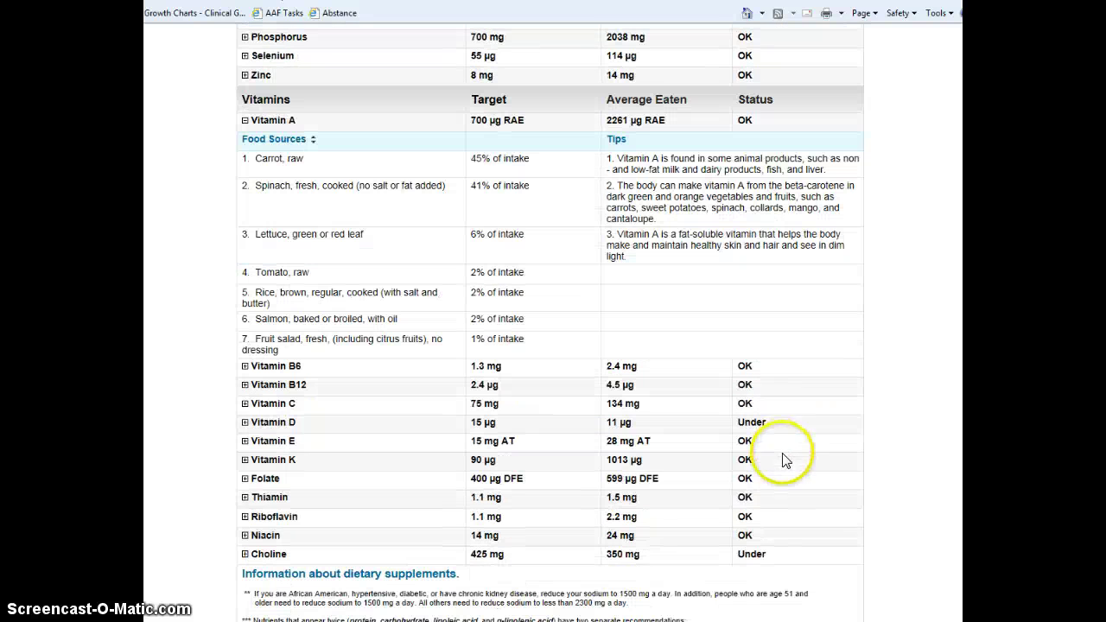
left_click(246, 423)
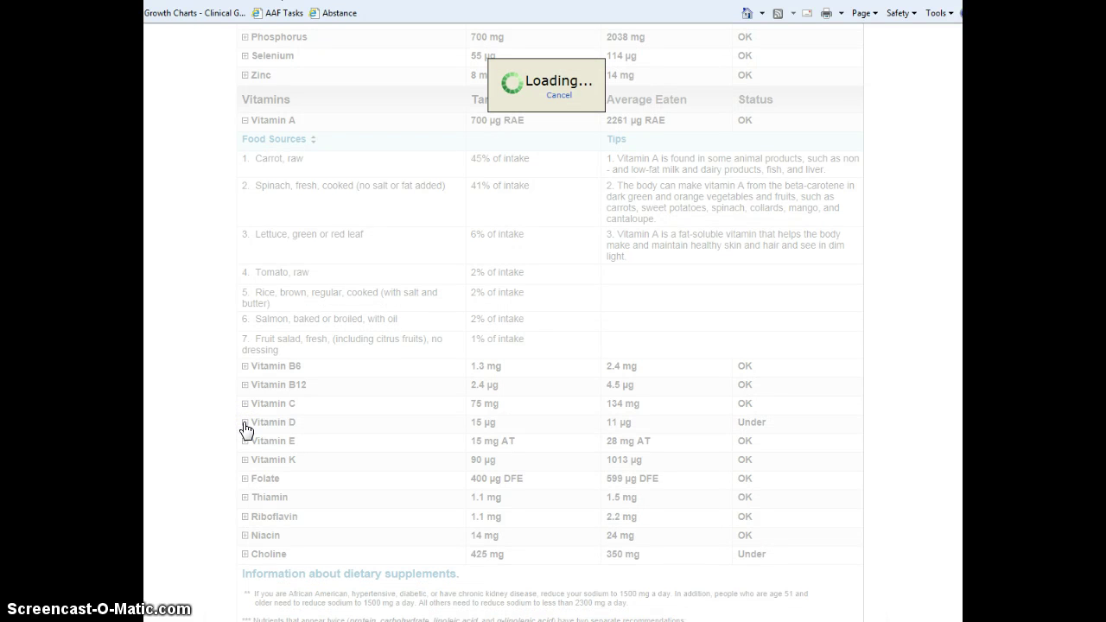
scroll(244, 424, "down", 4)
scroll(245, 423, "up", 1)
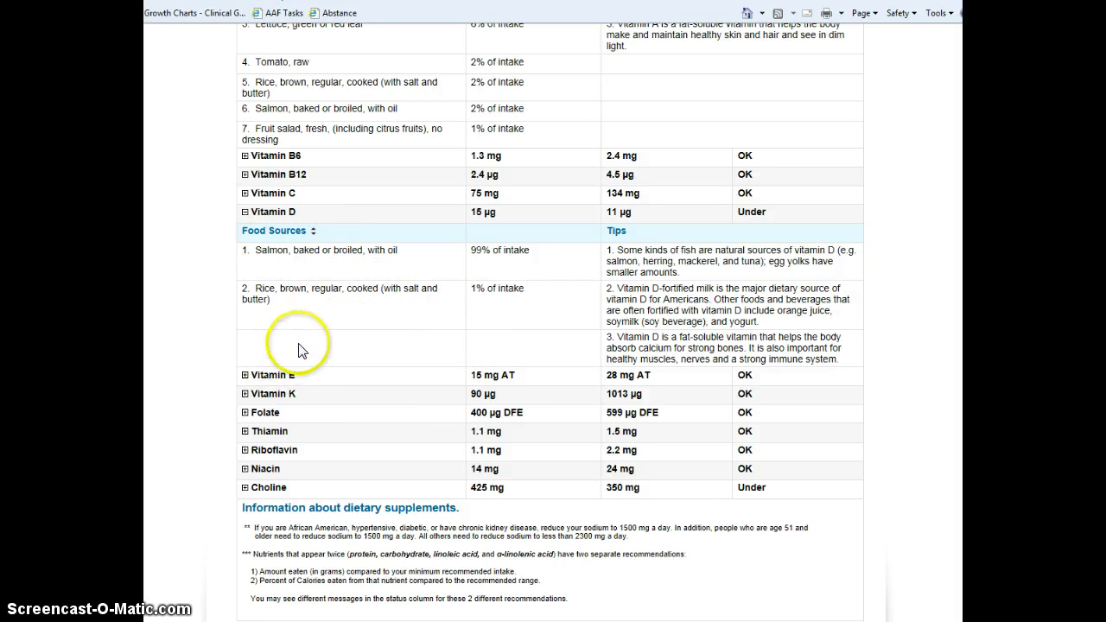
scroll(298, 350, "up", 2)
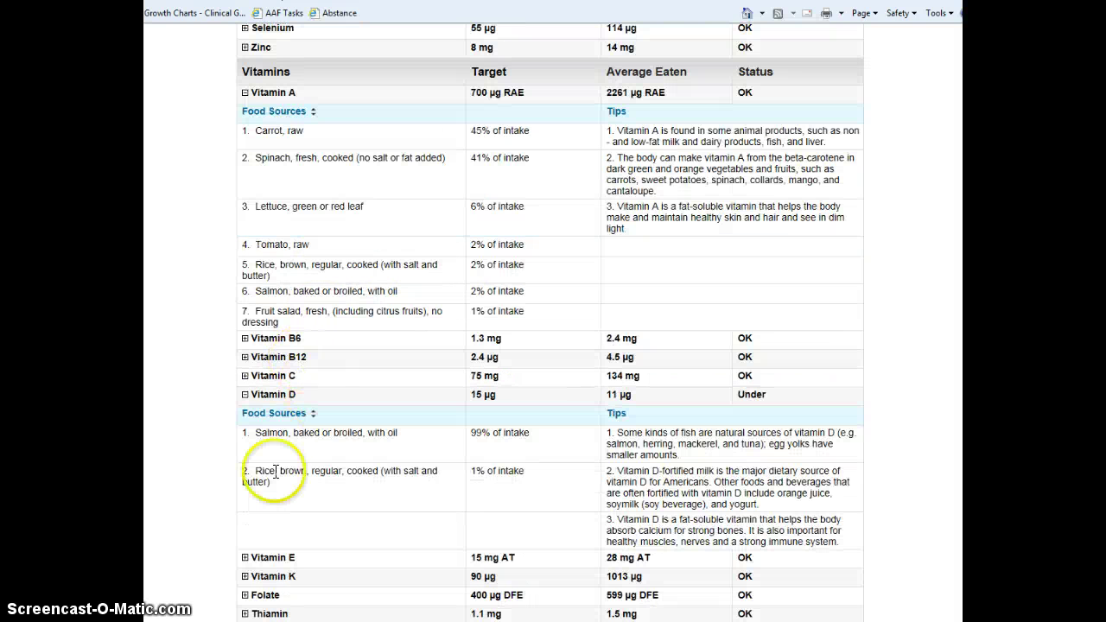
scroll(276, 523, "down", 2)
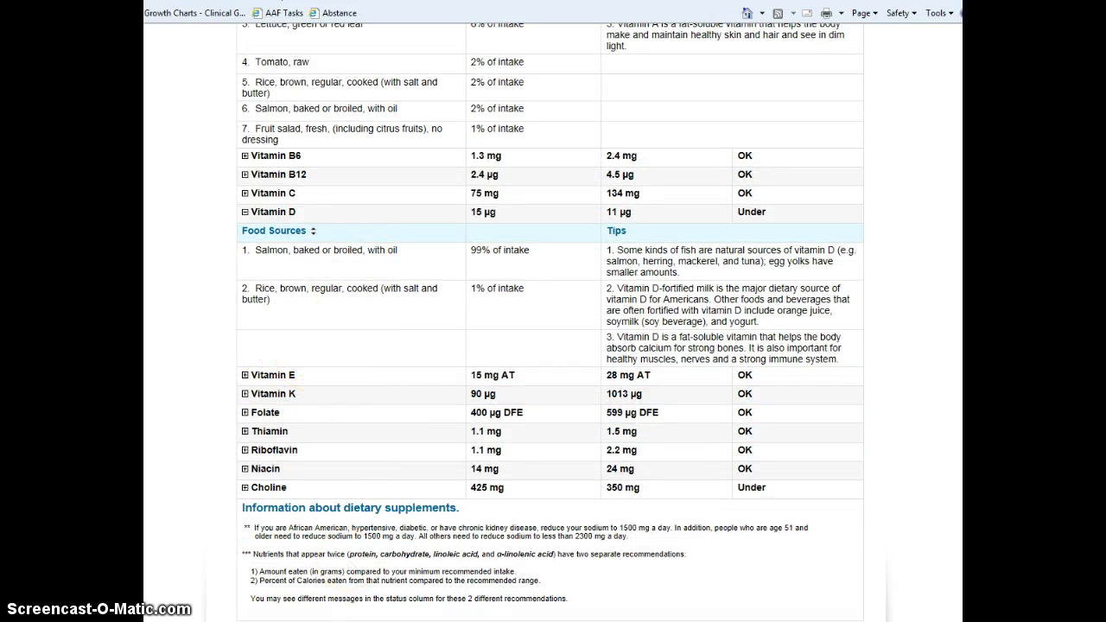
Step: Return to Word and read the worksheet's part B food table, the Summary instructions and the closing bullet-point tasks
mouse_move(553, 621)
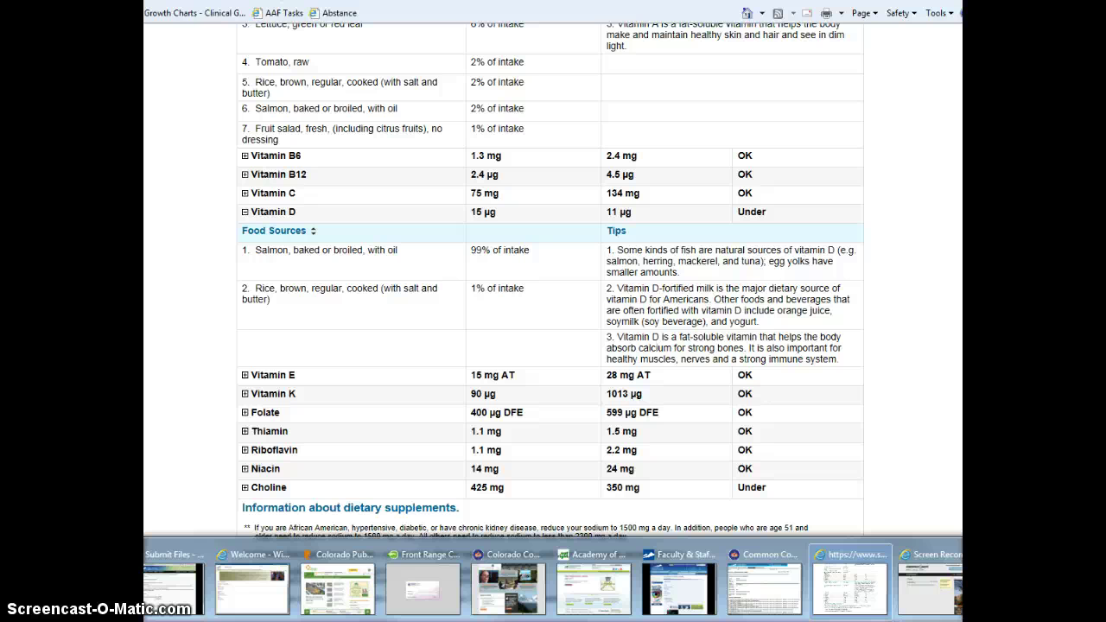
mouse_move(760, 594)
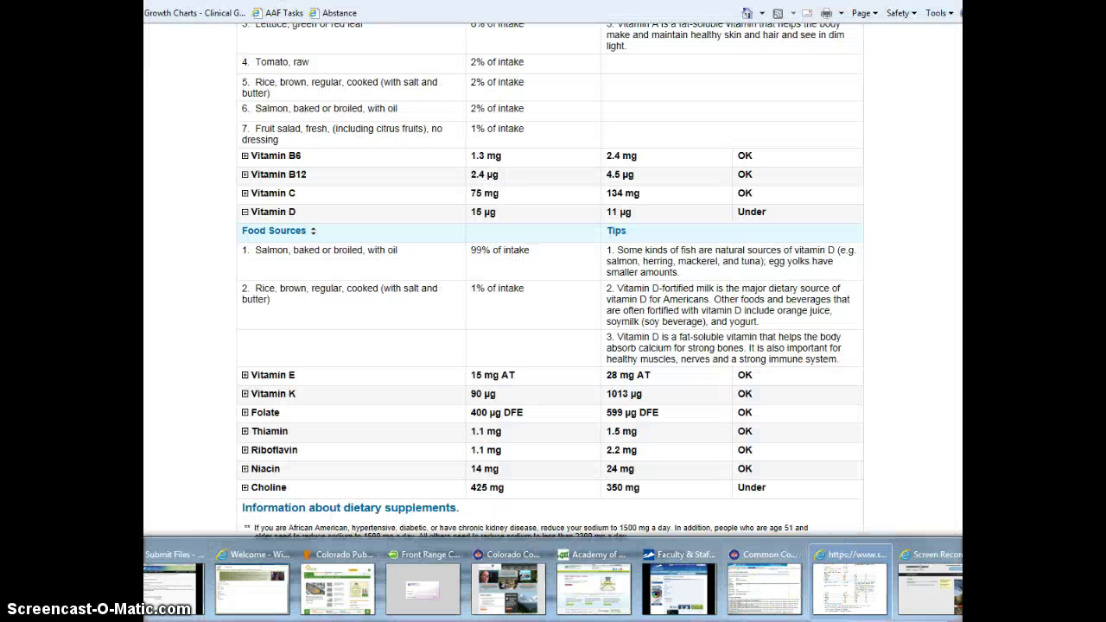
left_click(458, 621)
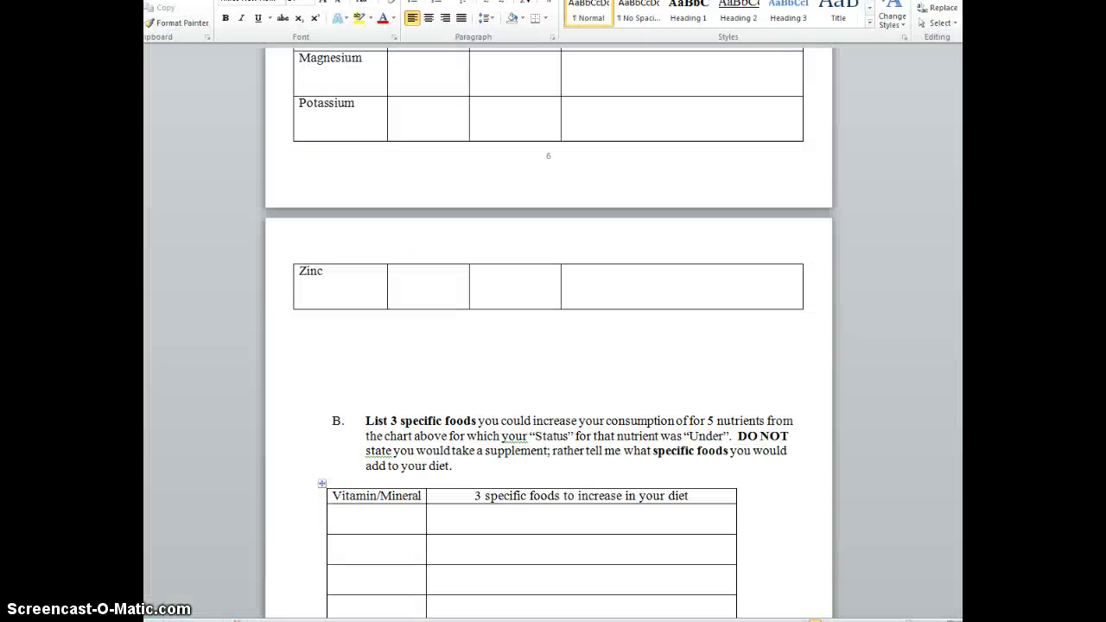
scroll(456, 469, "down", 4)
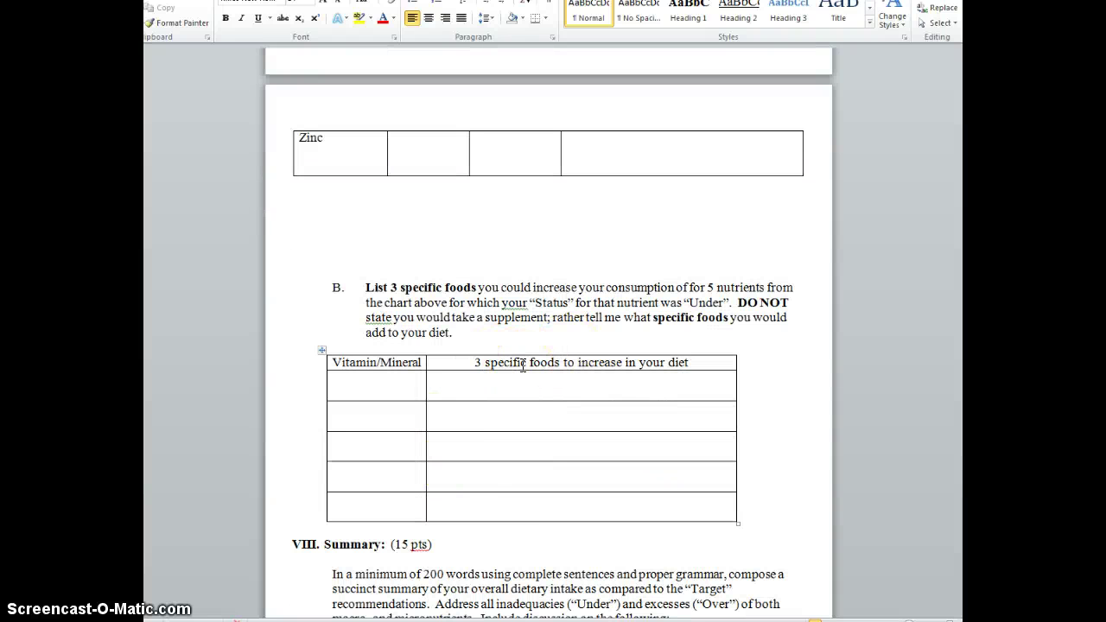
scroll(505, 376, "down", 6)
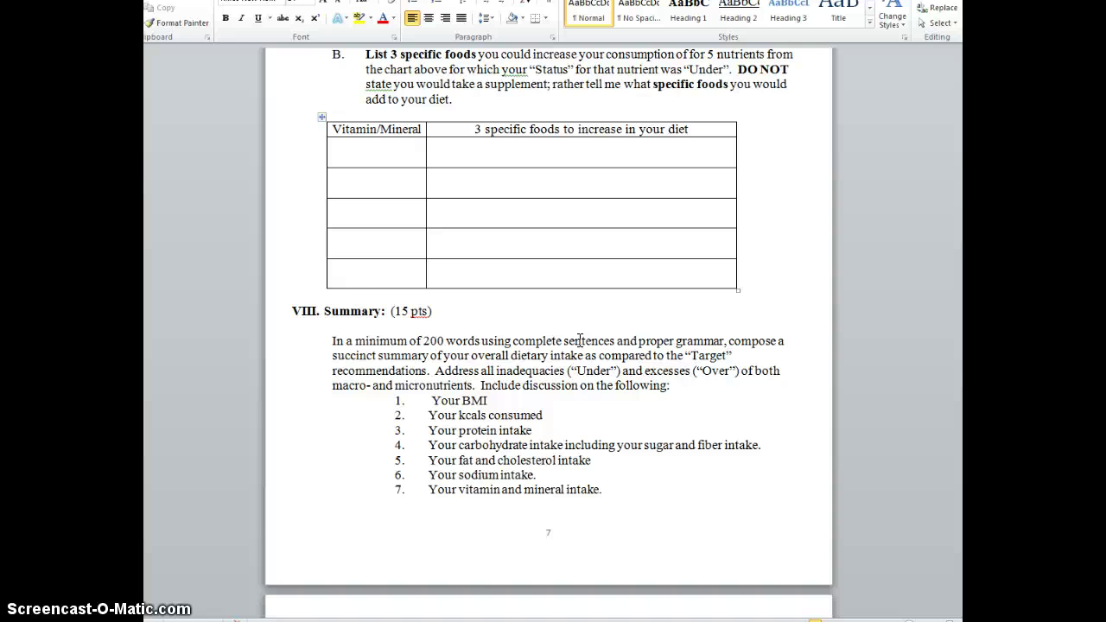
scroll(513, 323, "down", 4)
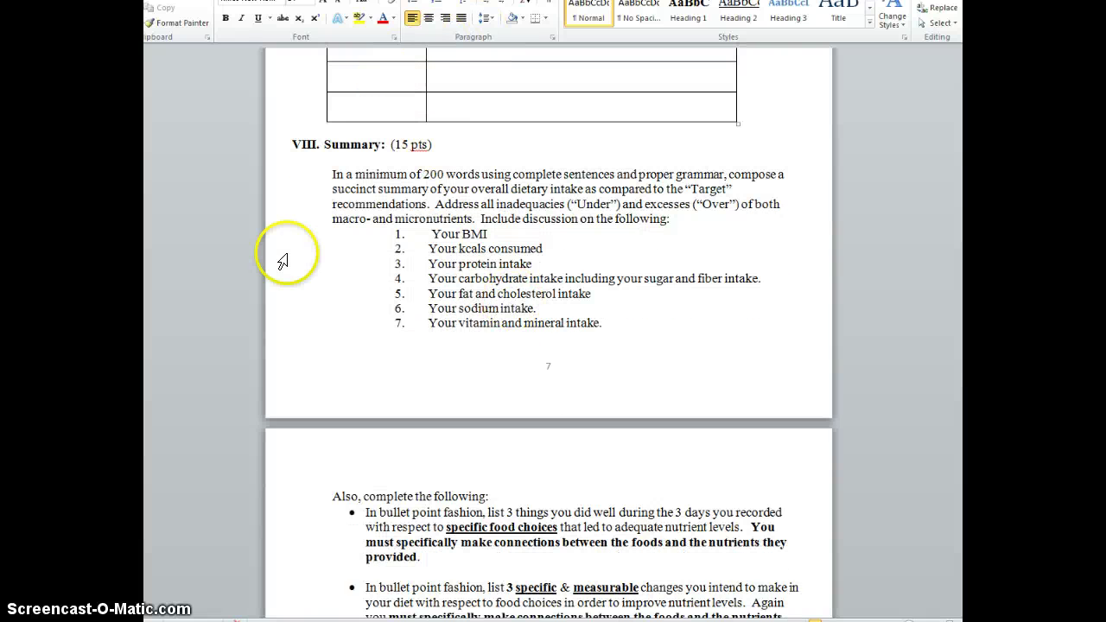
scroll(419, 493, "down", 3)
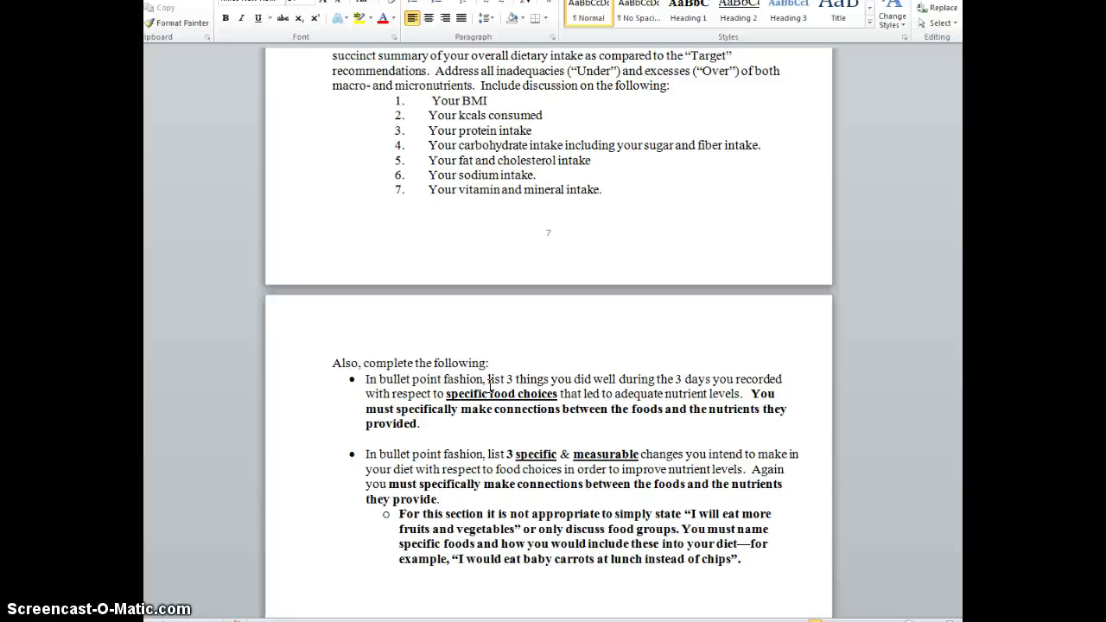
scroll(469, 451, "down", 4)
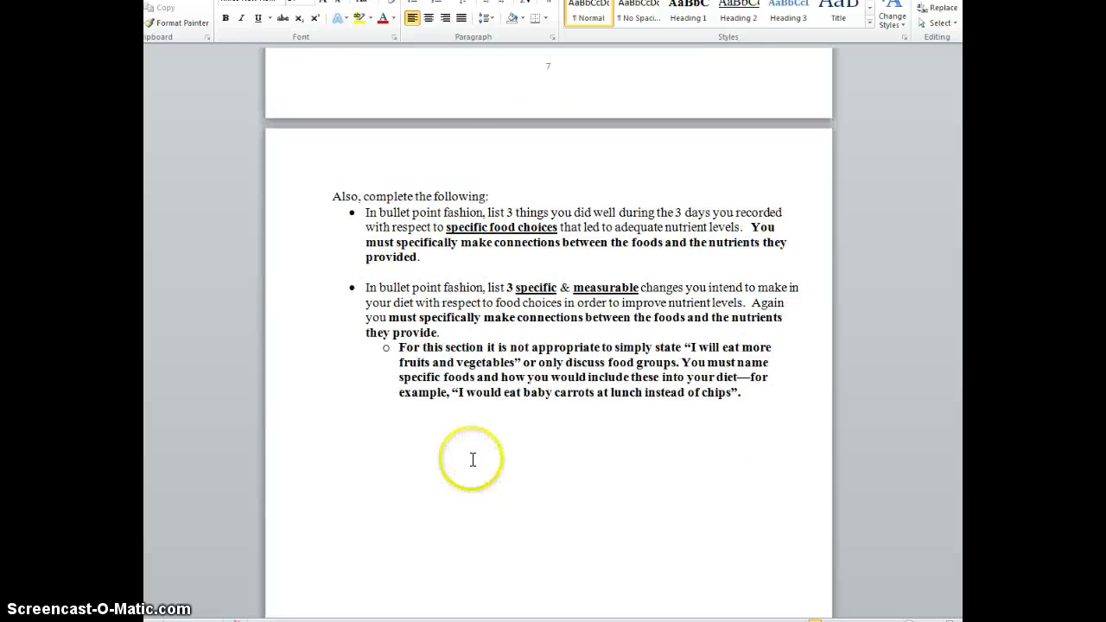
scroll(471, 457, "up", 6)
scroll(473, 458, "up", 4)
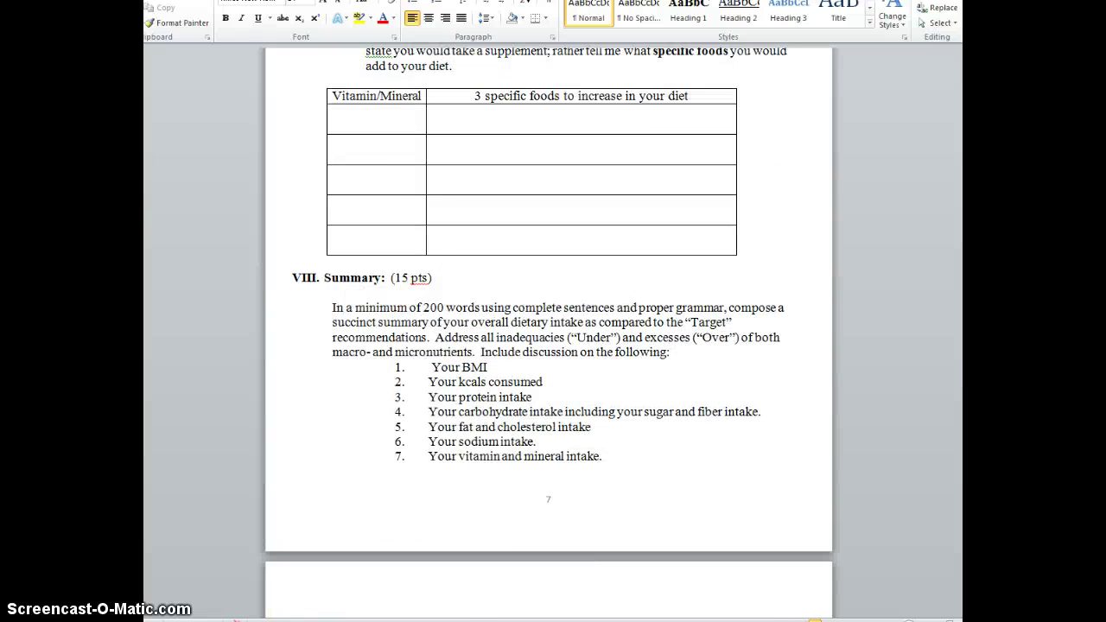
Step: Review the worksheet's part B food table and Summary list, then go back through the sections to the Food Groups & Calories Report
scroll(495, 449, "up", 3)
scroll(495, 449, "up", 3)
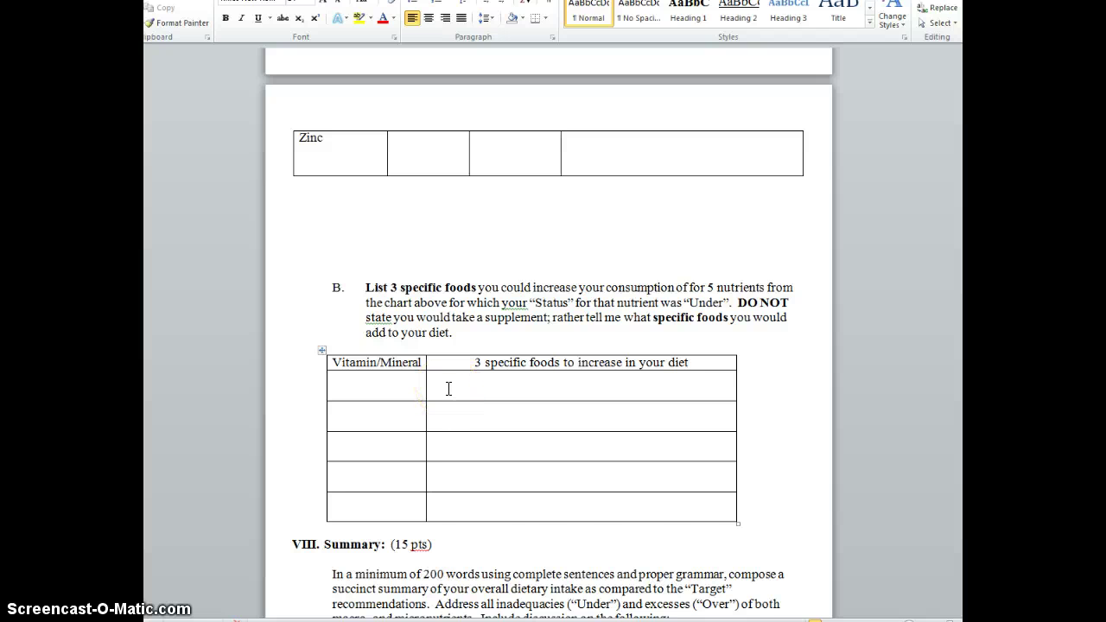
scroll(449, 397, "down", 5)
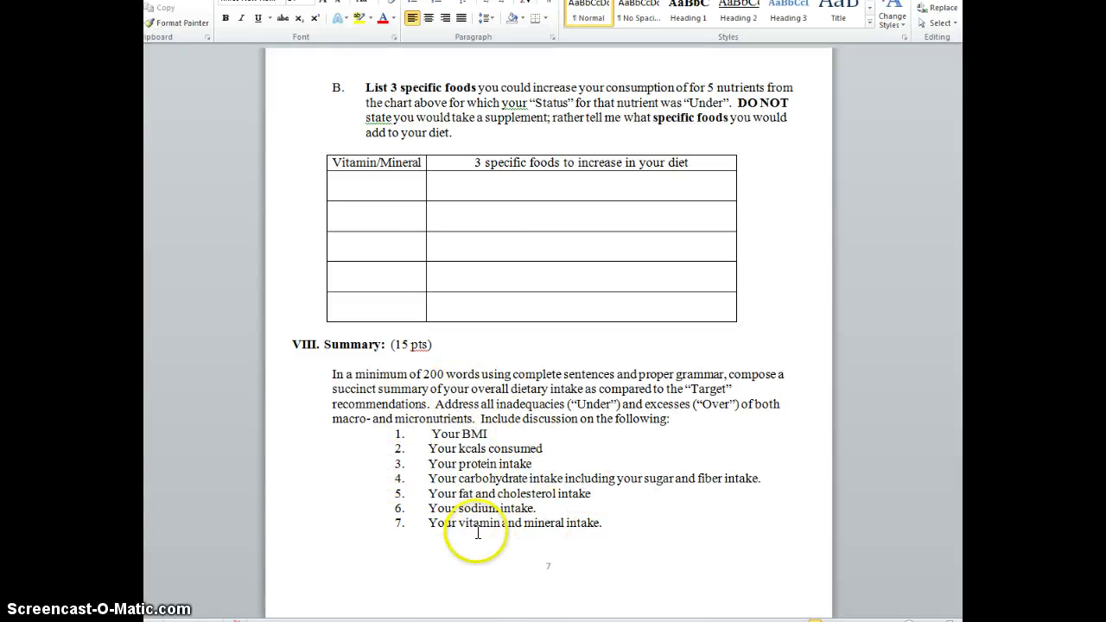
scroll(457, 509, "up", 7)
scroll(478, 532, "up", 15)
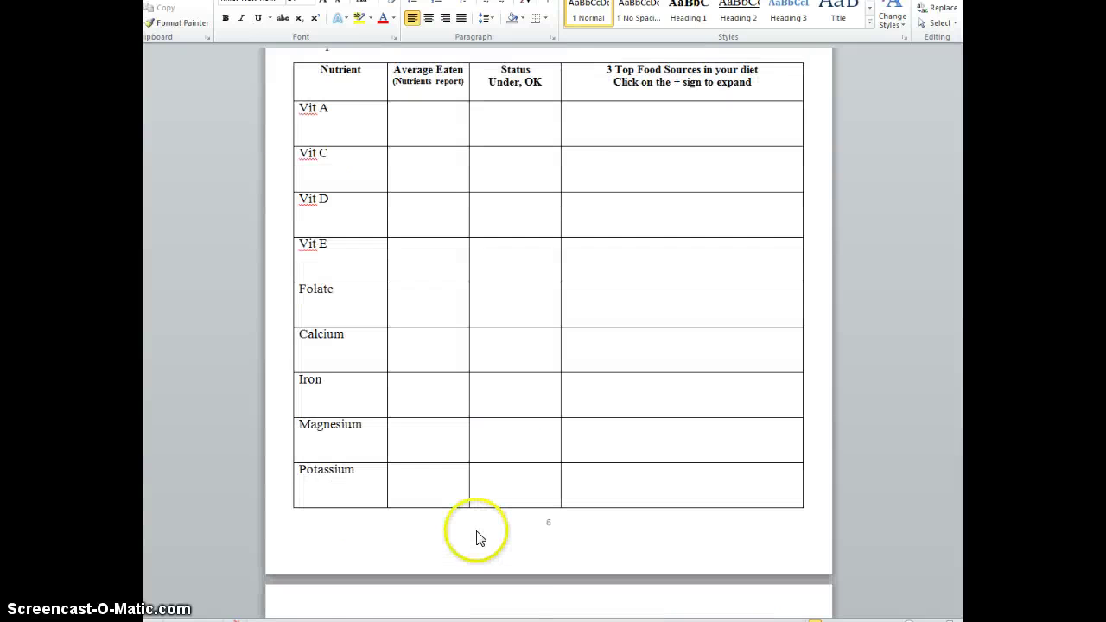
scroll(478, 532, "up", 4)
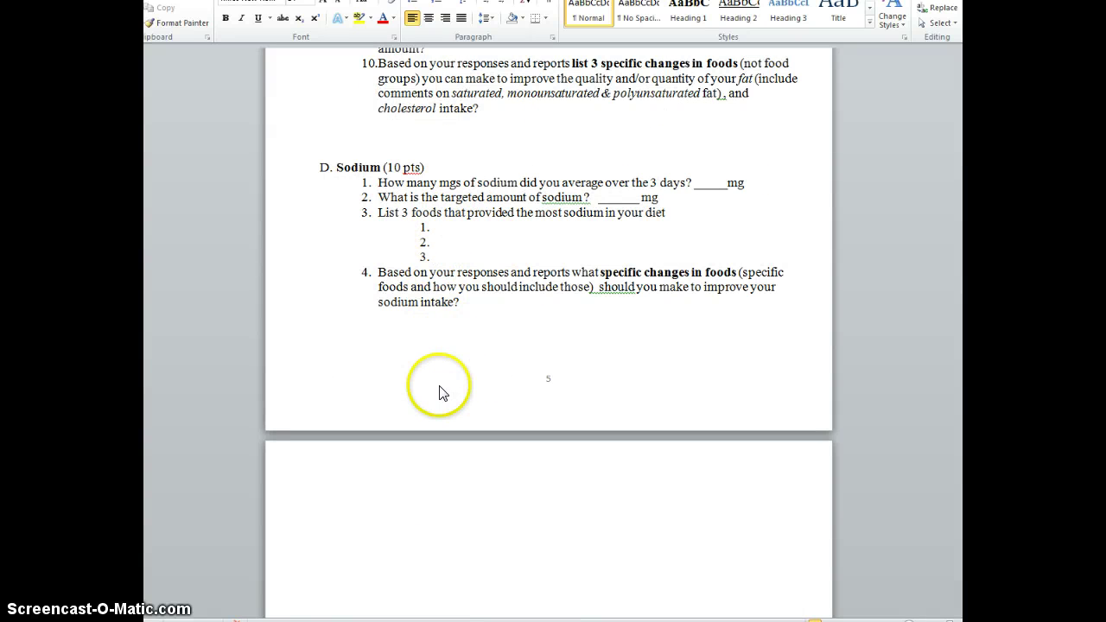
scroll(440, 386, "up", 7)
scroll(440, 385, "up", 20)
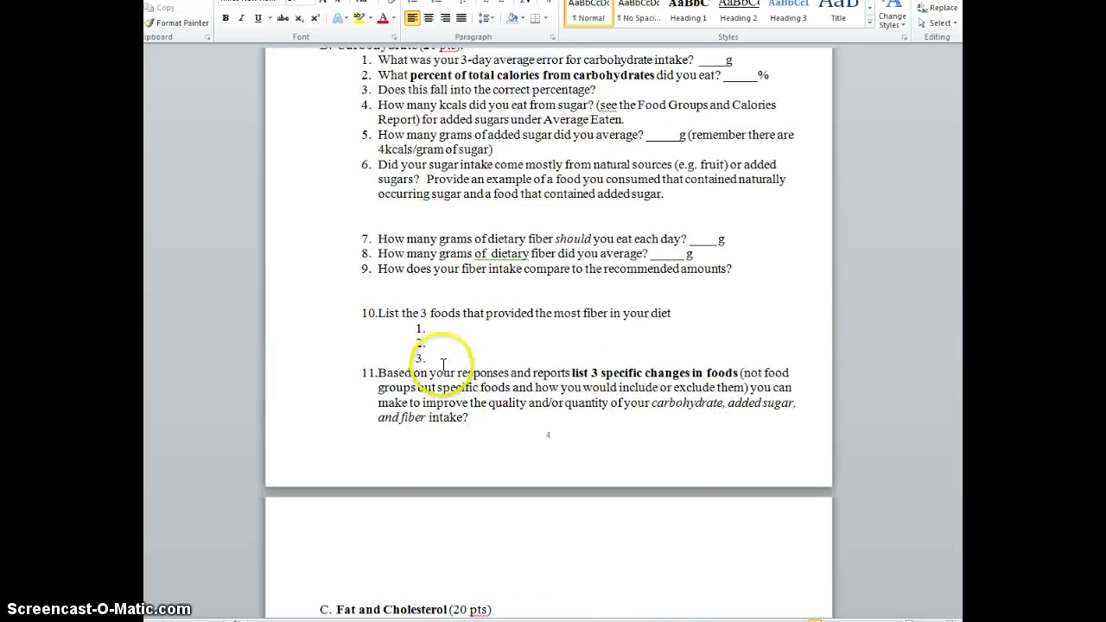
scroll(442, 369, "up", 20)
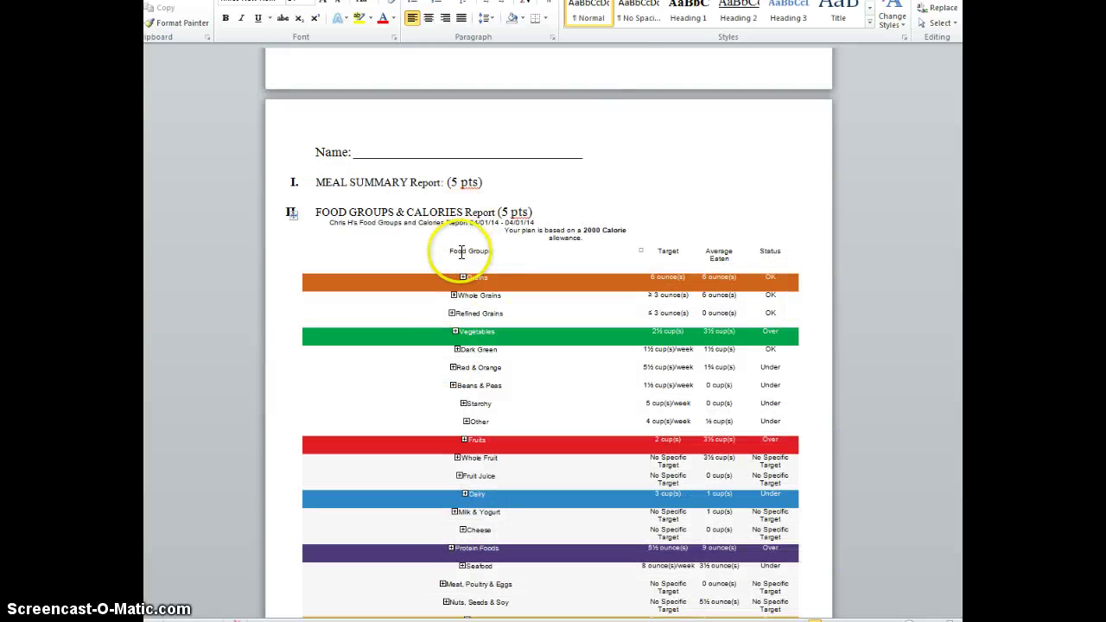
scroll(460, 256, "down", 15)
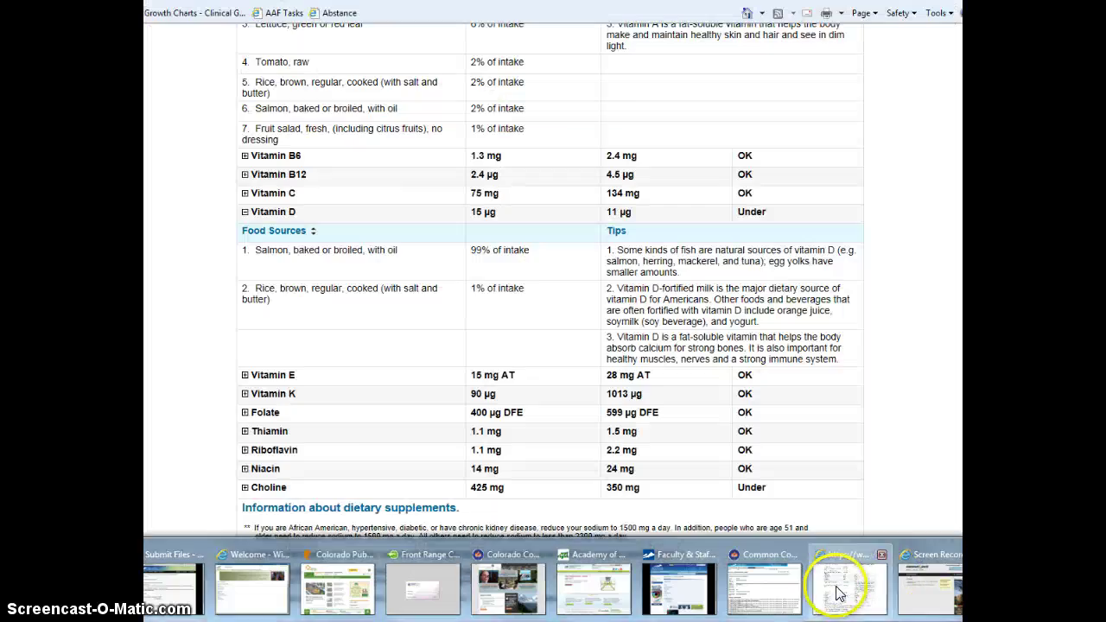
Step: Switch to SuperTracker's Nutrients Report and collapse the Vitamin A food sources
left_click(839, 587)
scroll(646, 488, "up", 10)
scroll(363, 389, "down", 12)
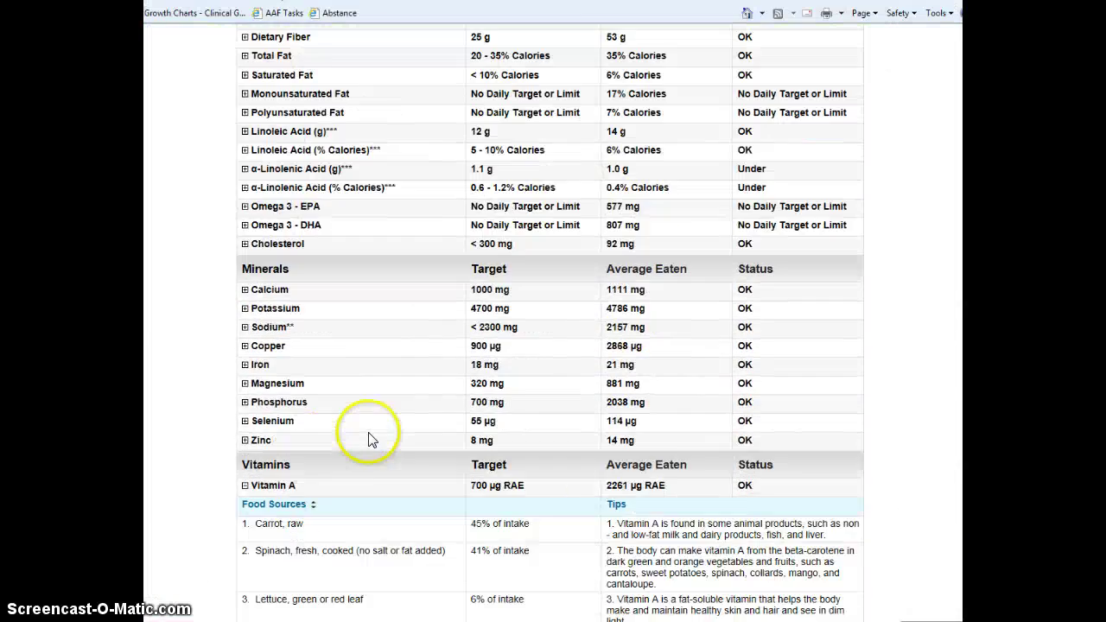
scroll(225, 207, "up", 2)
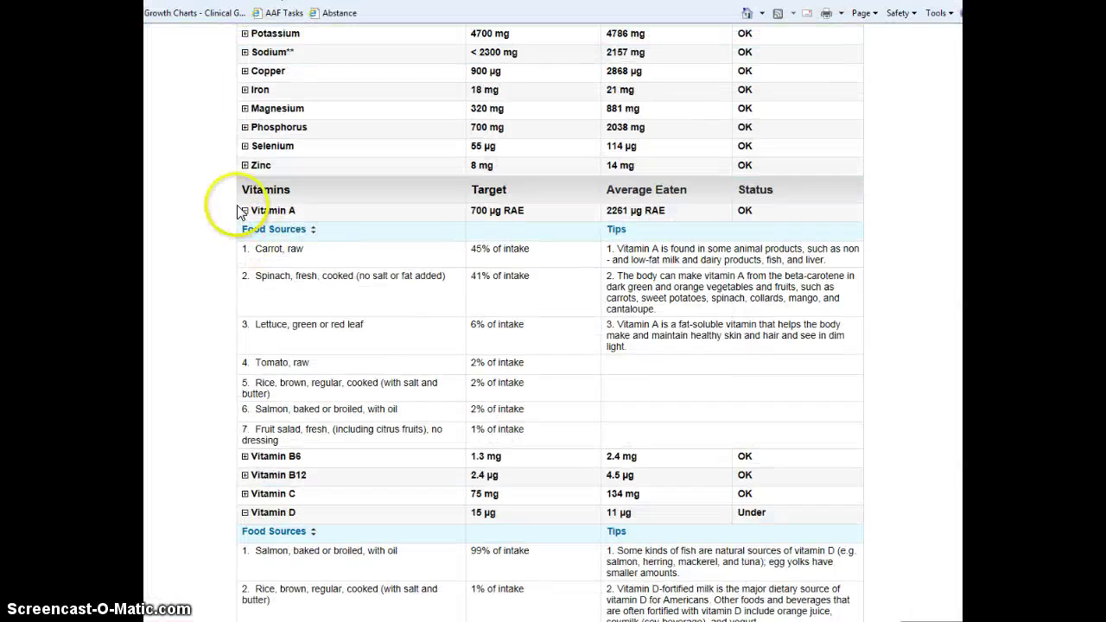
left_click(245, 211)
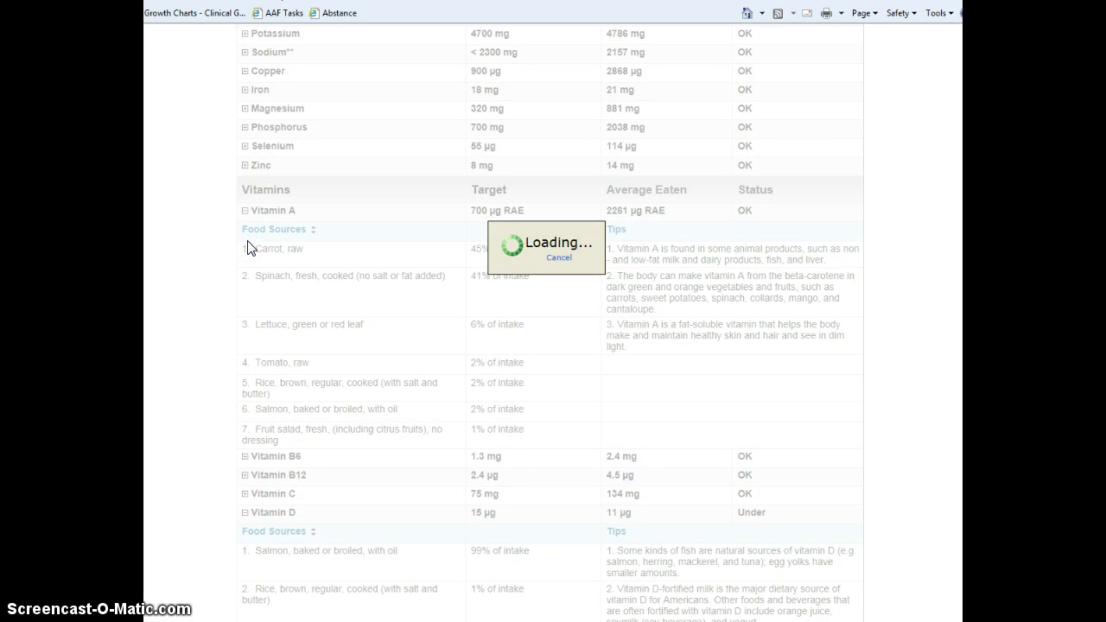
Step: Select and copy the whole Nutrients Report, from its title through the Choline row
scroll(247, 248, "up", 6)
left_click(261, 126)
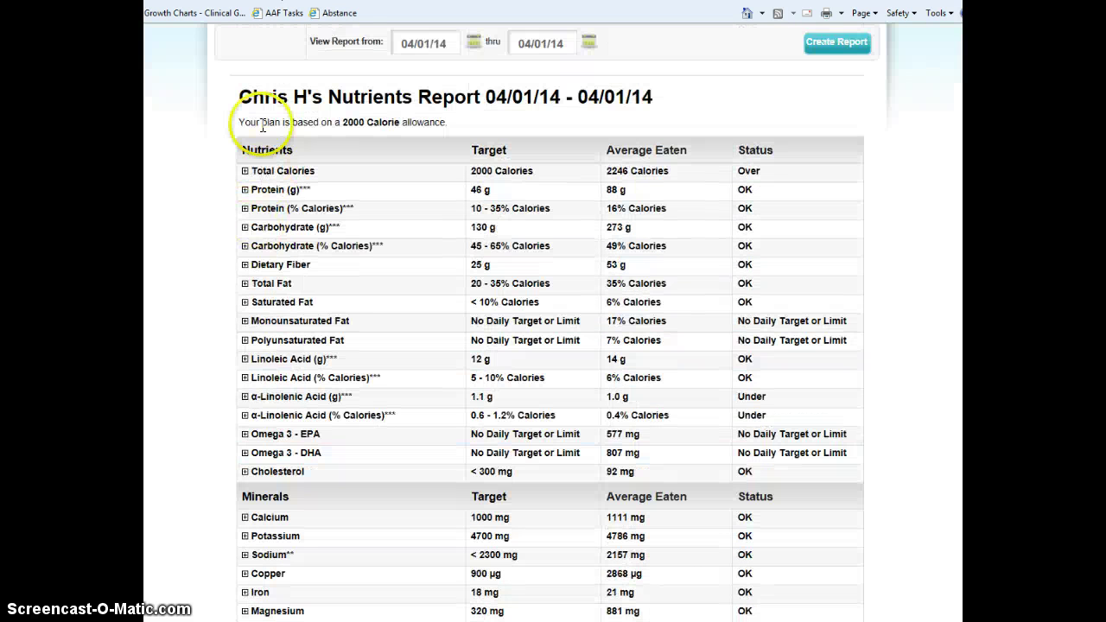
left_click_drag(236, 98, 811, 490)
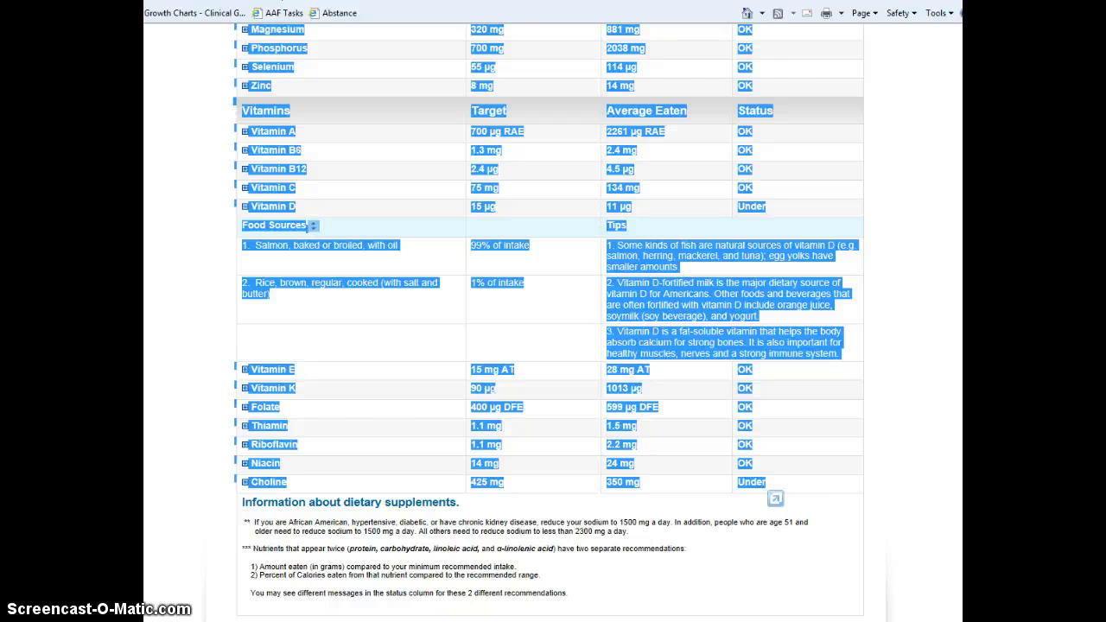
Step: Switch to Word and paste the copied report under section III, NUTRIENTS Report
key("alt+Tab")
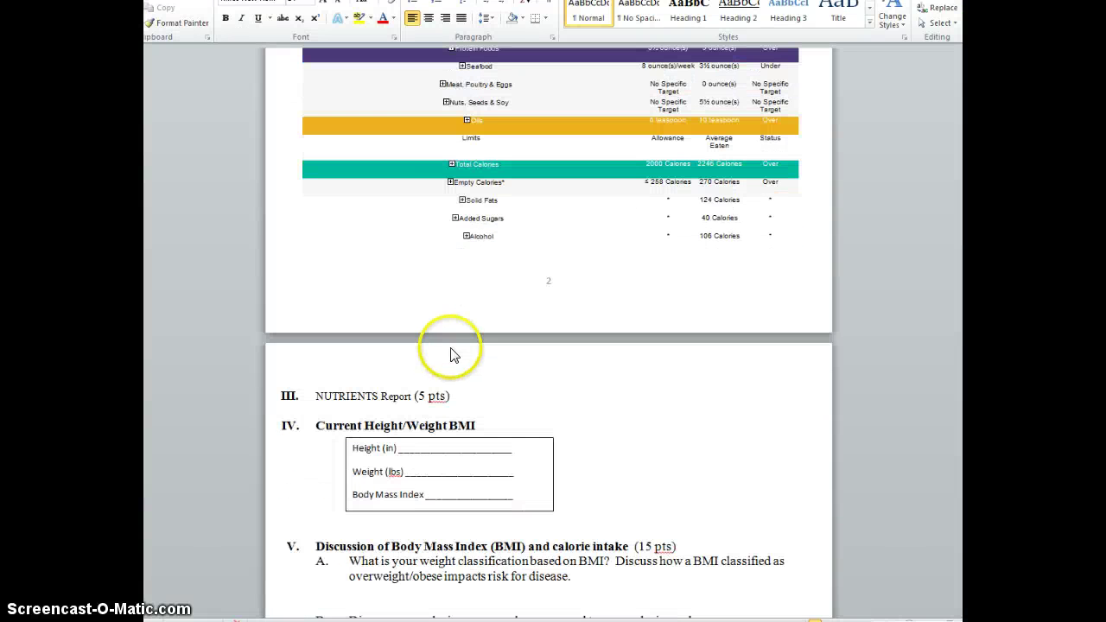
left_click(323, 411)
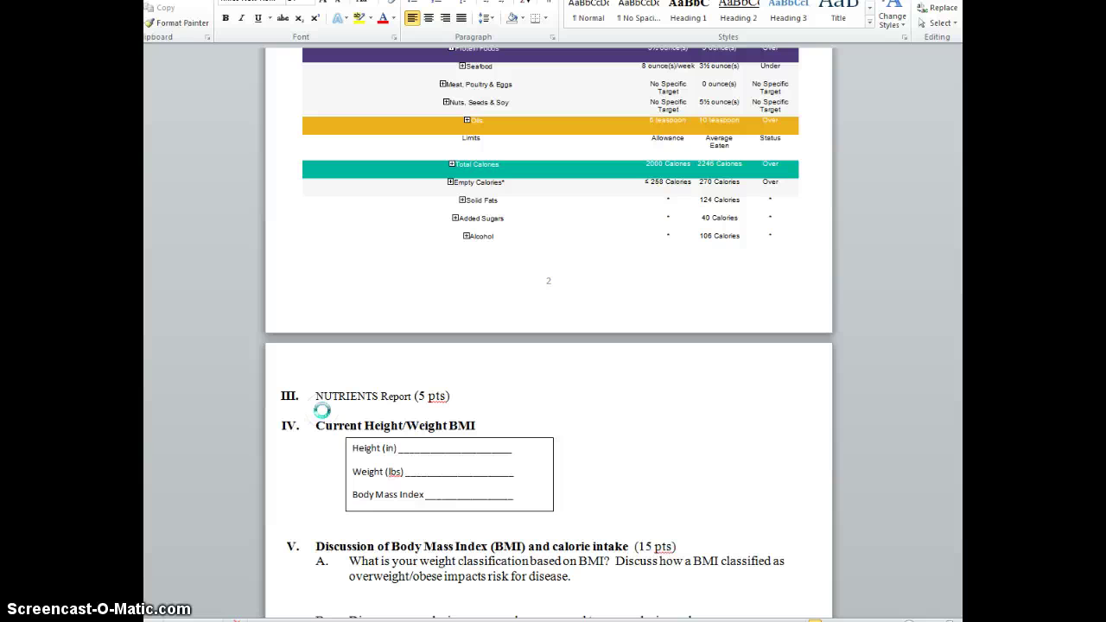
key("ctrl+v")
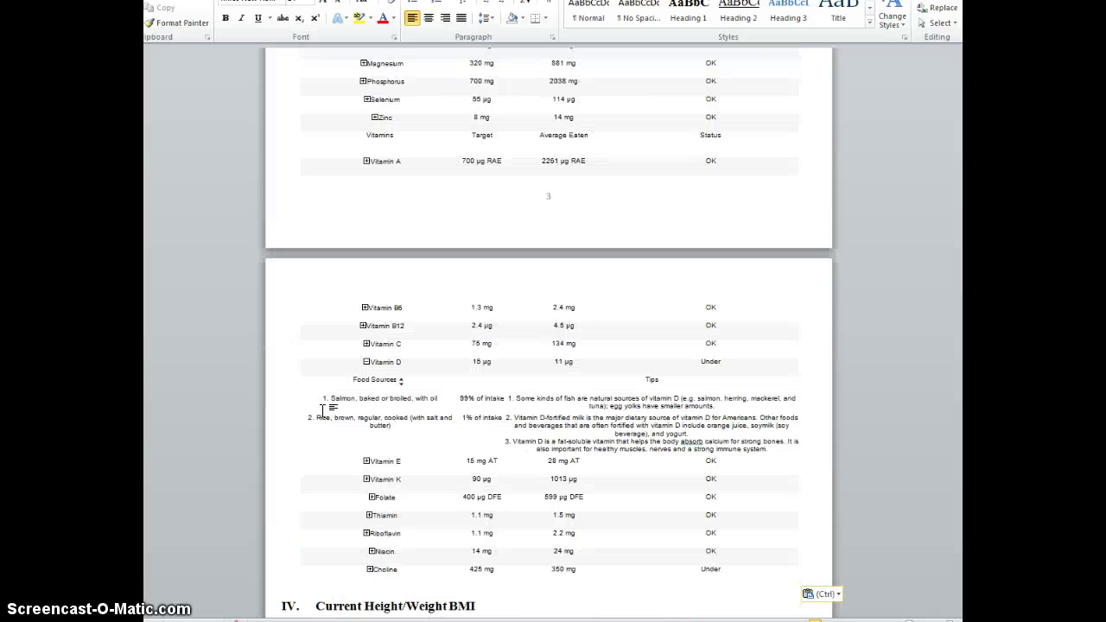
Step: Check the start of the pasted Nutrients Report and the Food Groups & Calories Report table on page 2
scroll(322, 410, "up", 15)
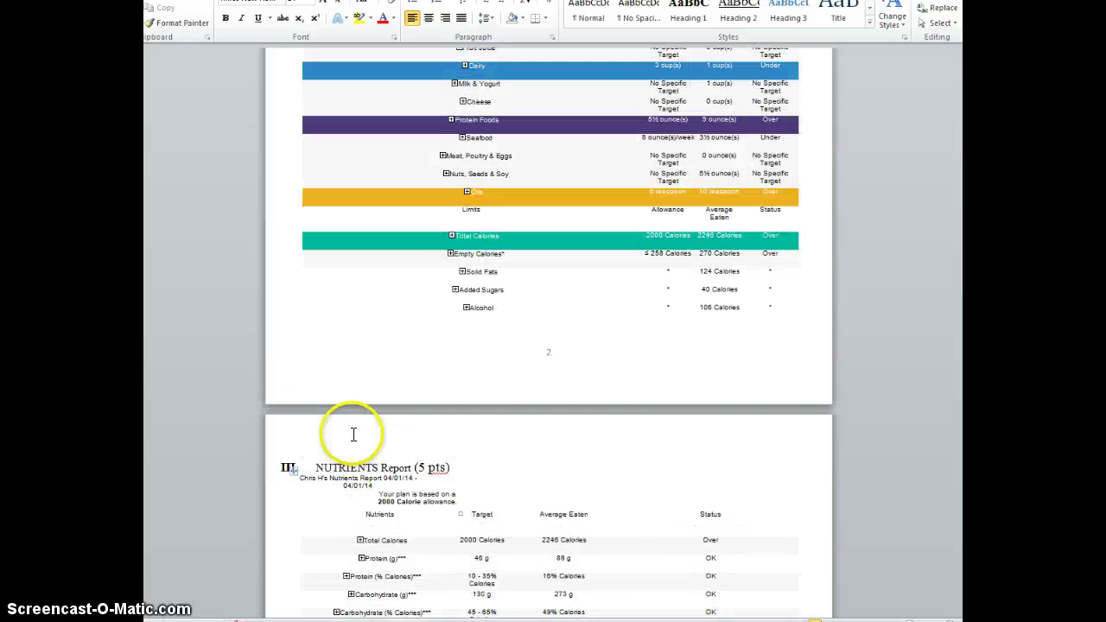
scroll(353, 434, "up", 4)
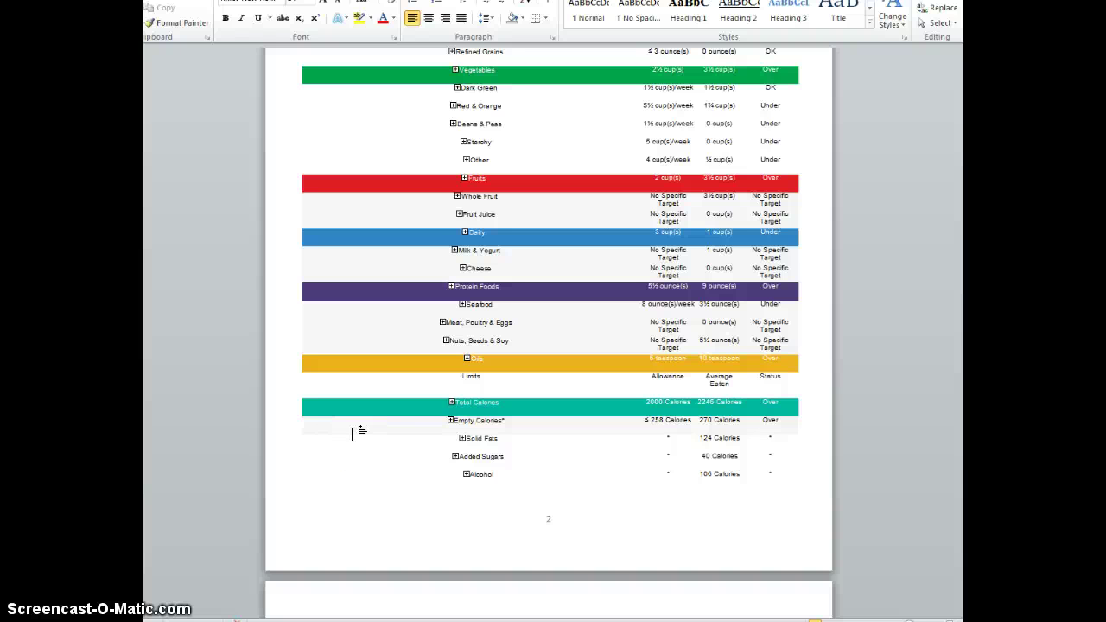
left_click(369, 450)
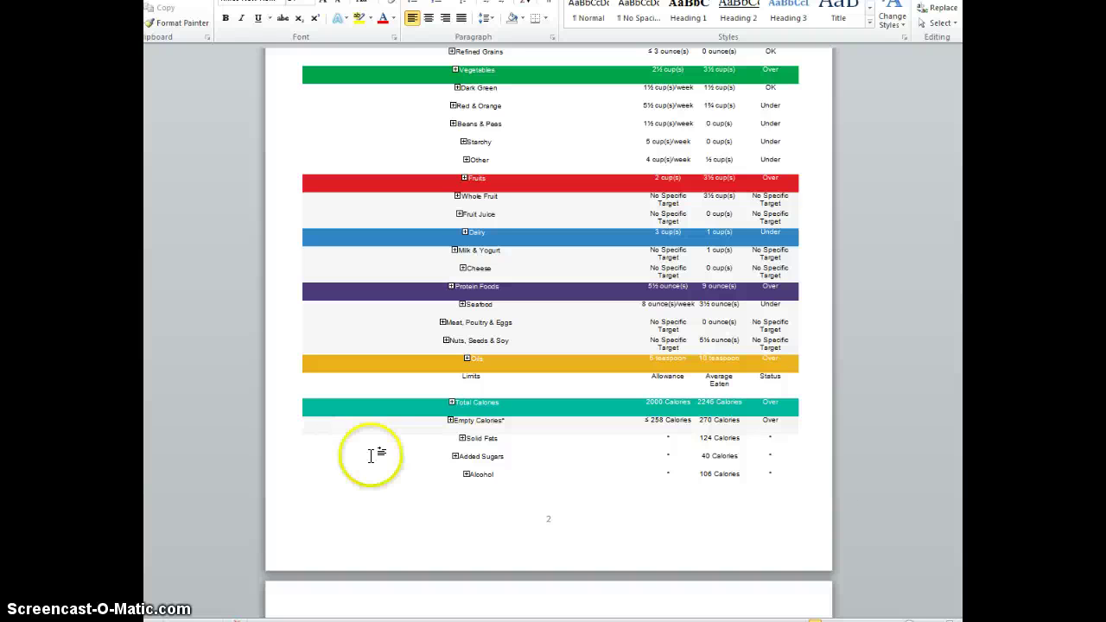